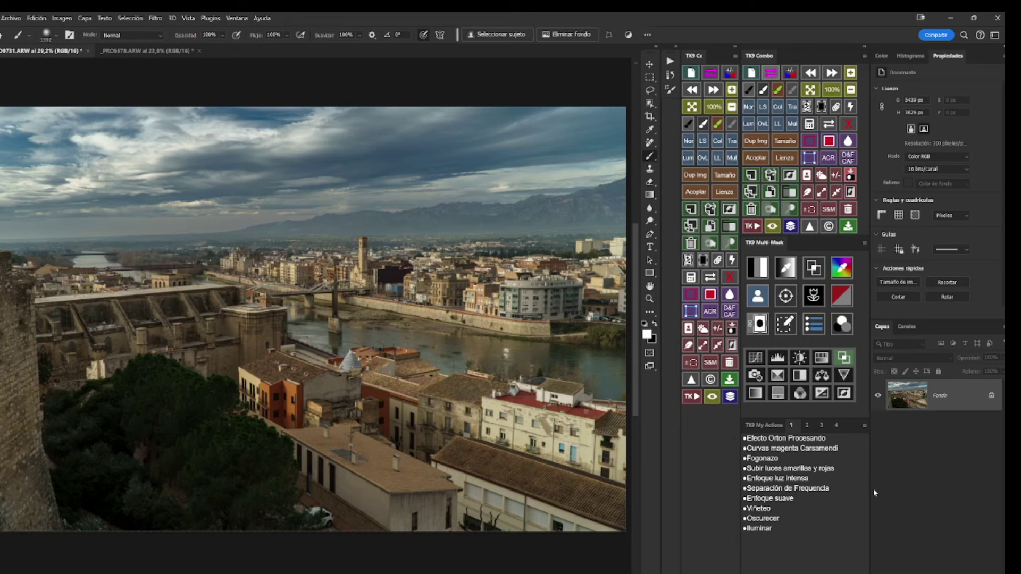
# Run the Enfoque suave action from the TK9 My Actions panel to duplicate the background.
pyautogui.click(779, 500)
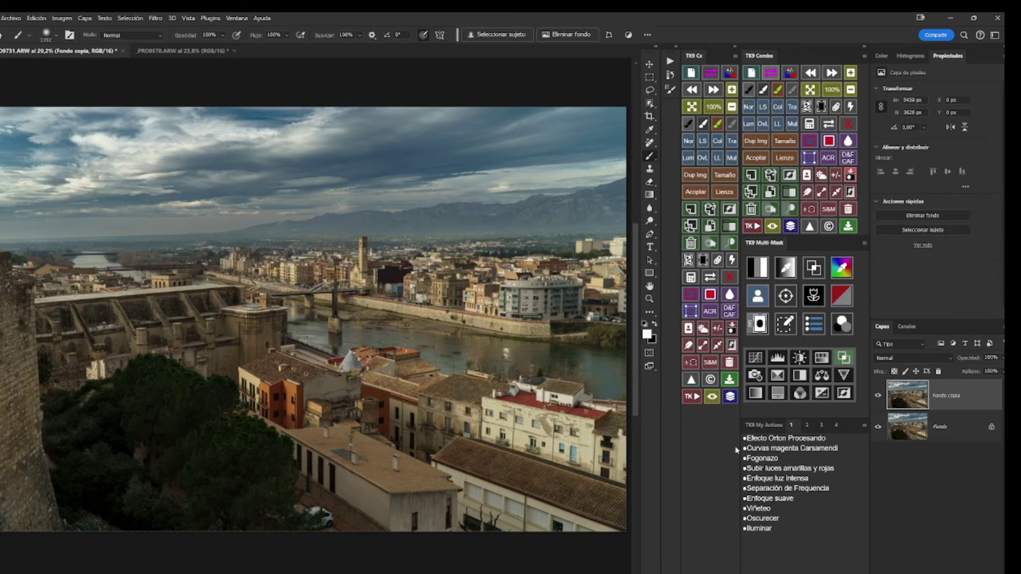
# View the photo at 100%, shrink the brush to 592 px, and rerun Enfoque suave.
pyautogui.click(830, 91)
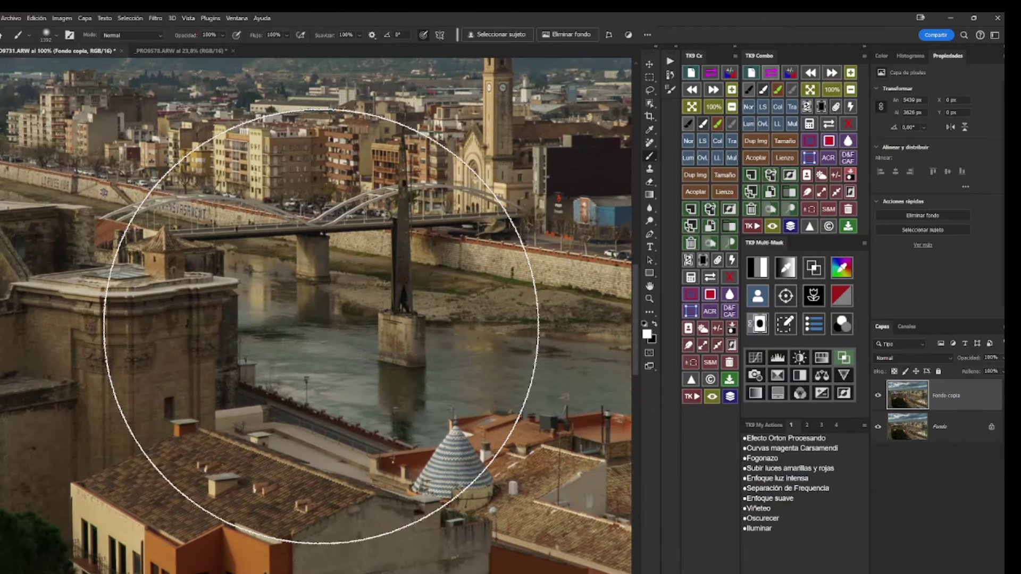
pyautogui.keyDown('alt'); pyautogui.rightClick(318, 324); pyautogui.keyUp('alt')
pyautogui.moveTo(318, 324); pyautogui.dragTo(116, 335)
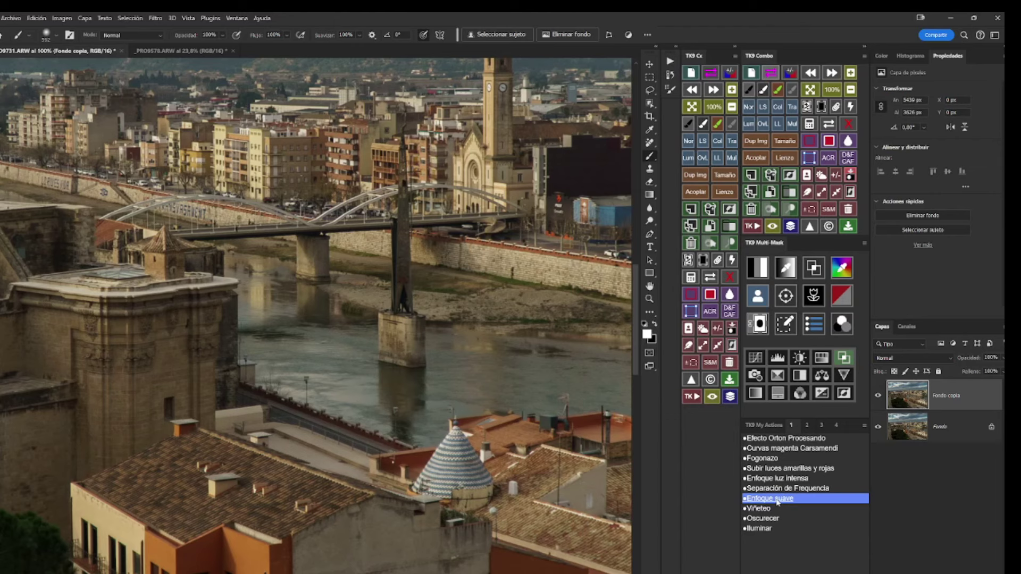
pyautogui.click(777, 503)
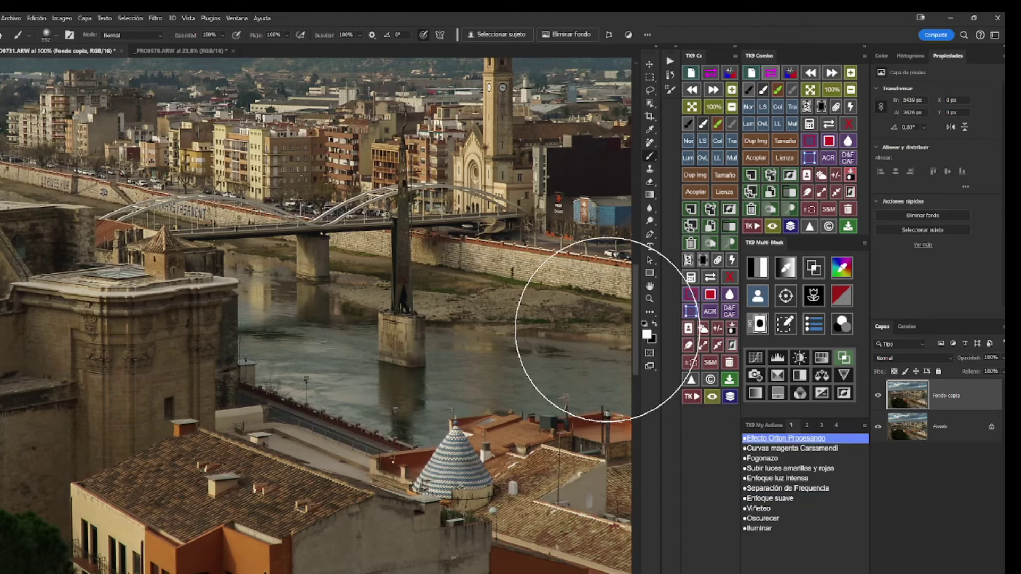
# Toggle Fondo copia on and off to compare, then delete it.
pyautogui.click(878, 397)
pyautogui.click(878, 396)
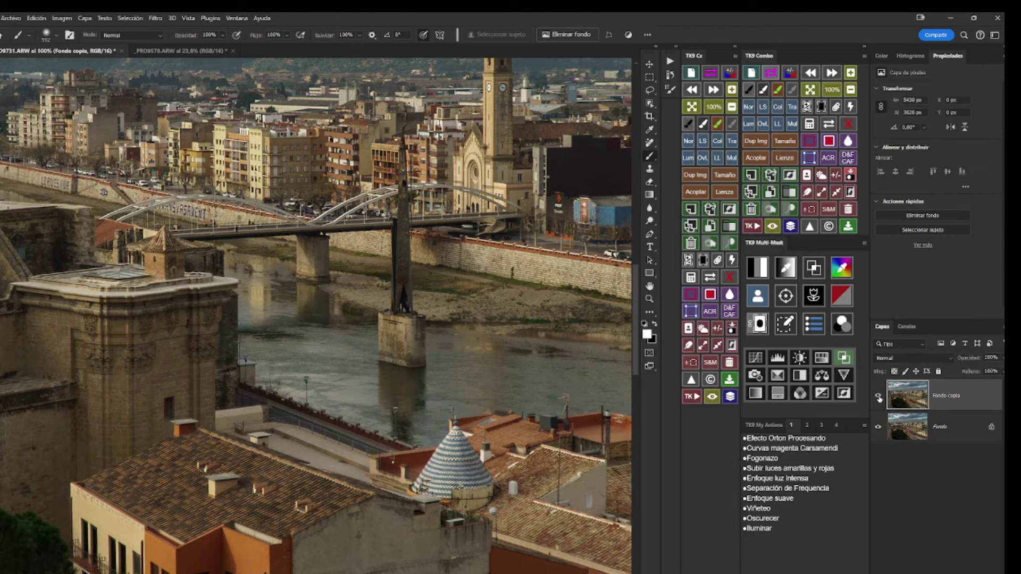
pyautogui.click(879, 397)
pyautogui.click(878, 397)
pyautogui.click(879, 397)
pyautogui.click(878, 398)
pyautogui.click(879, 397)
pyautogui.click(878, 397)
pyautogui.click(810, 72)
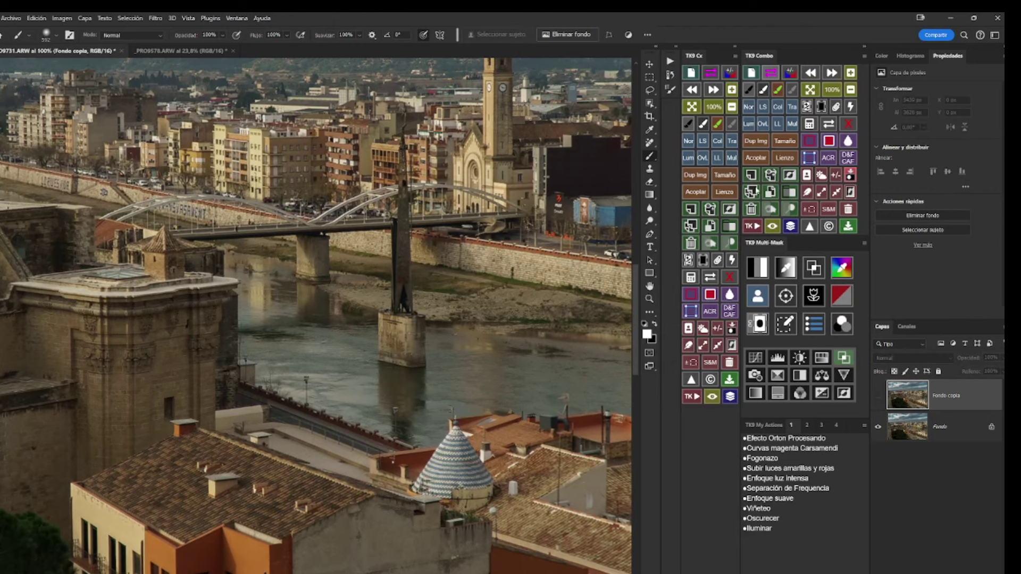
pyautogui.click(751, 209)
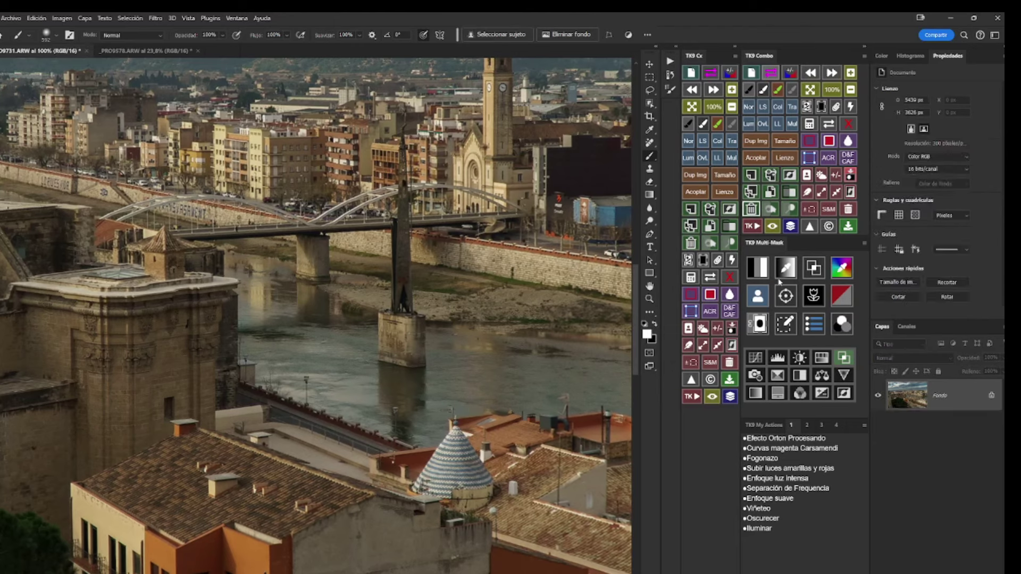
# Duplicate Fondo as Capa 1, make it a smart object, and choose the Paso alto filter.
pyautogui.click(770, 191)
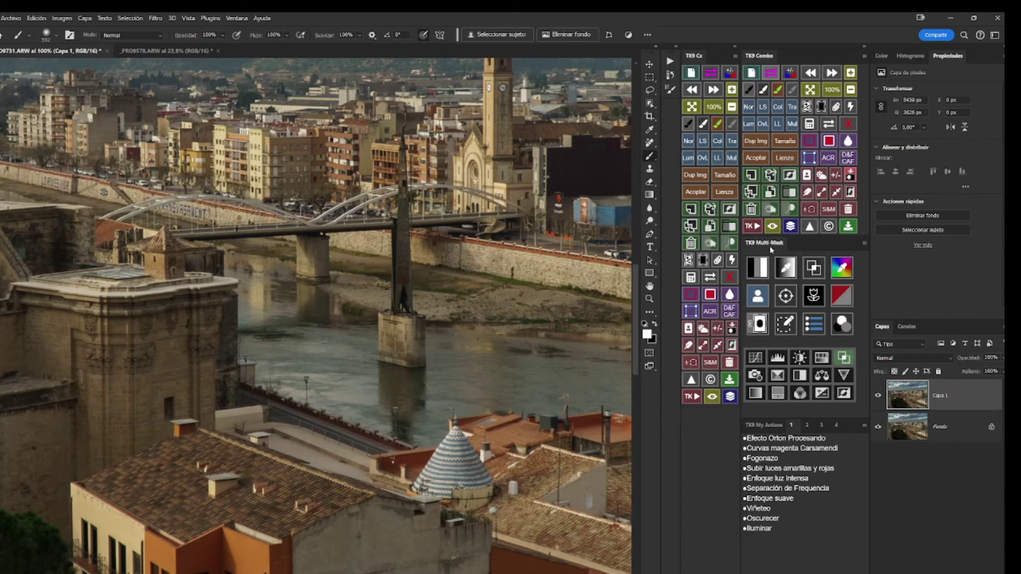
pyautogui.click(770, 192)
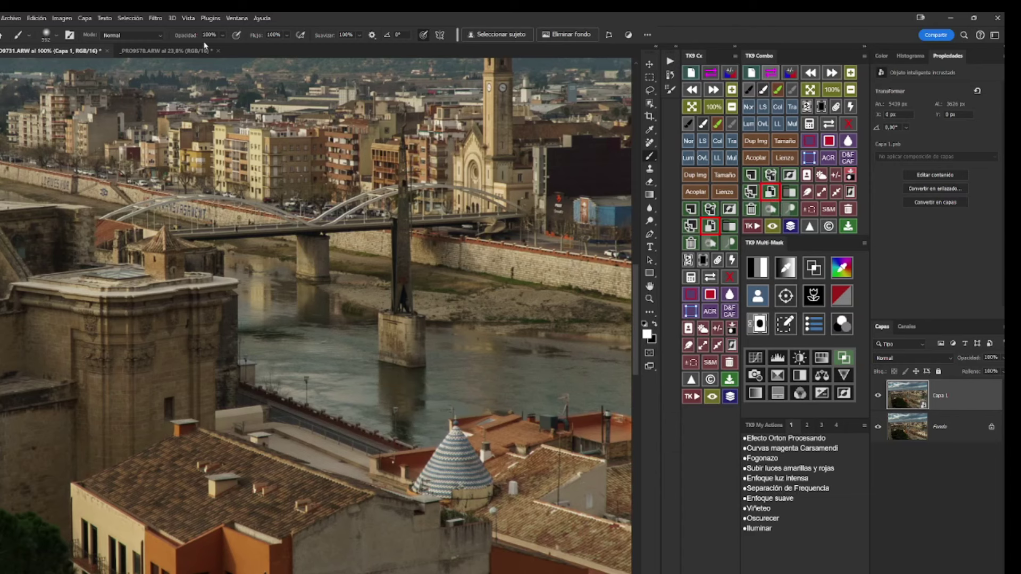
pyautogui.click(156, 18)
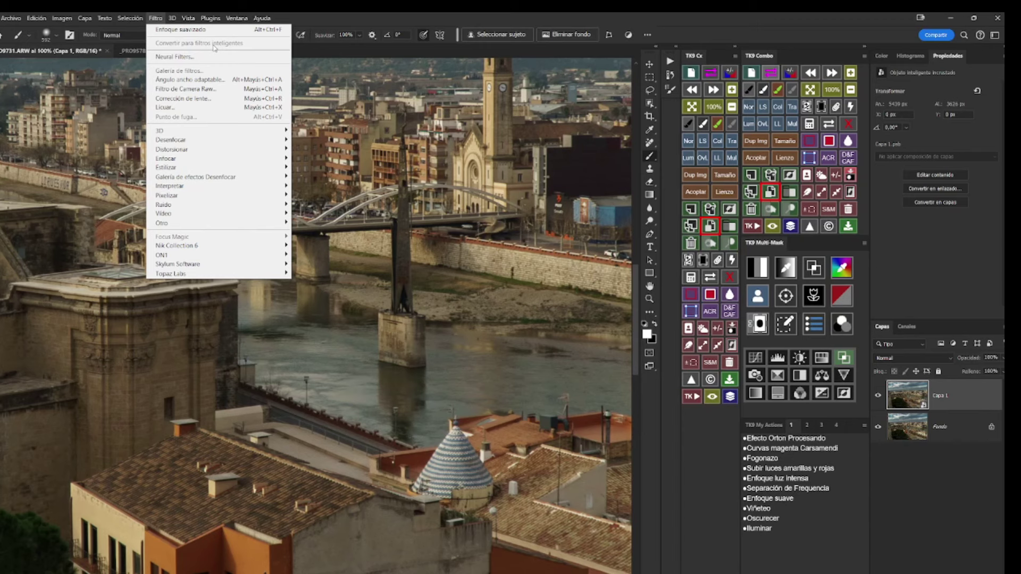
pyautogui.click(338, 17)
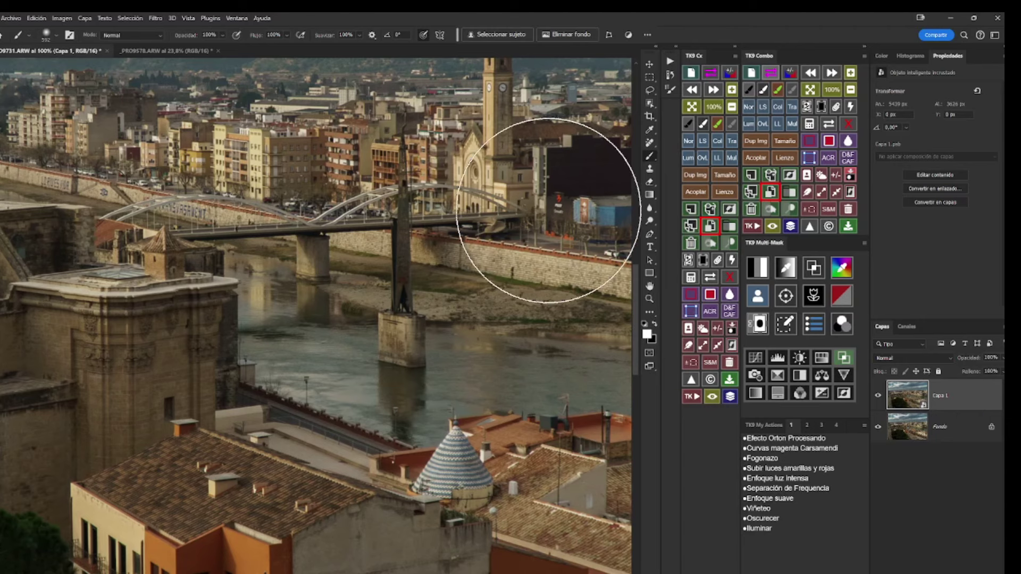
pyautogui.click(155, 18)
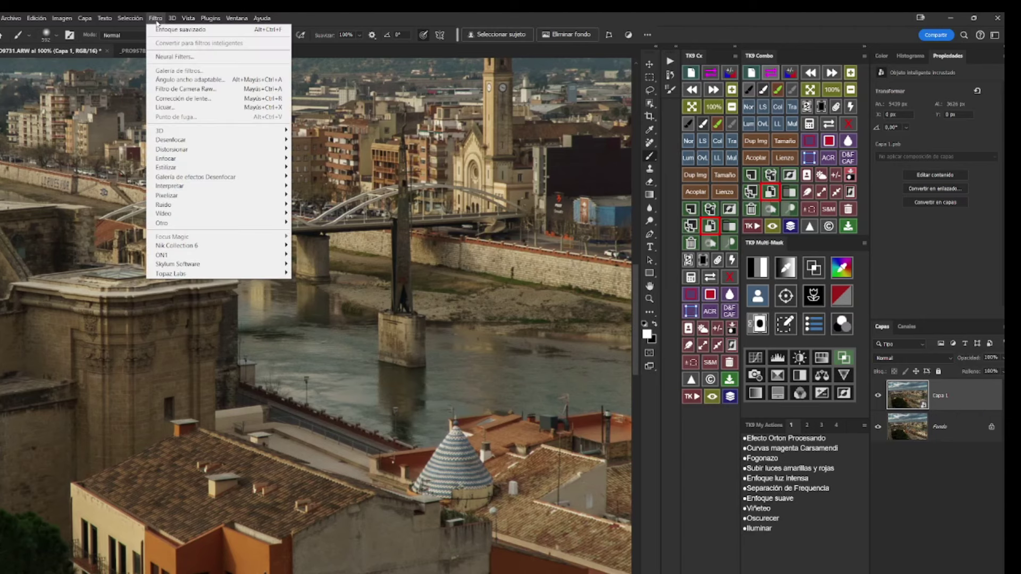
pyautogui.moveTo(216, 223)
pyautogui.click(312, 268)
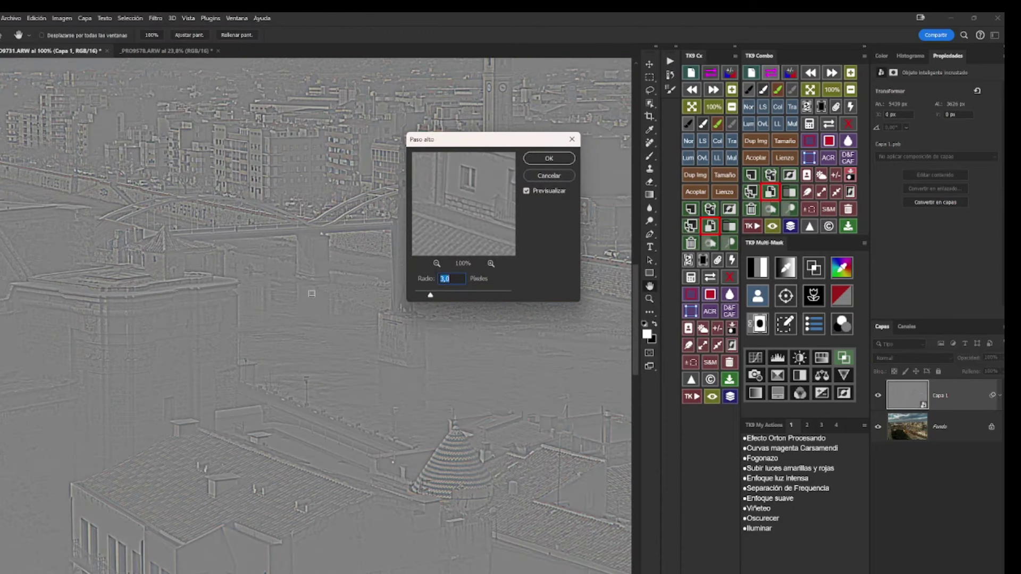
# Apply Paso alto at radius 3 to Capa 1 and blend it in Luz suave mode.
pyautogui.moveTo(466, 141); pyautogui.dragTo(717, 108)
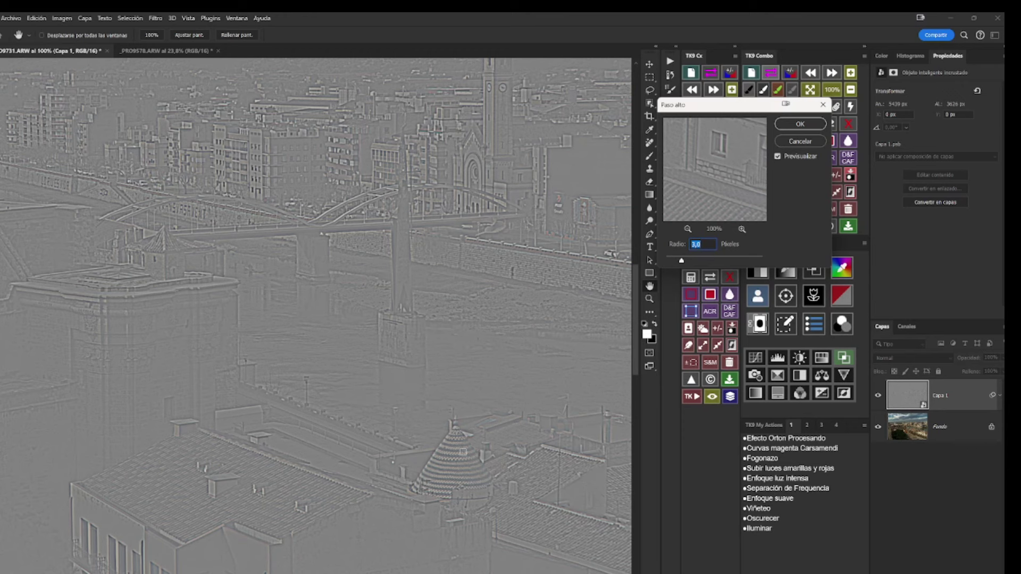
pyautogui.click(807, 126)
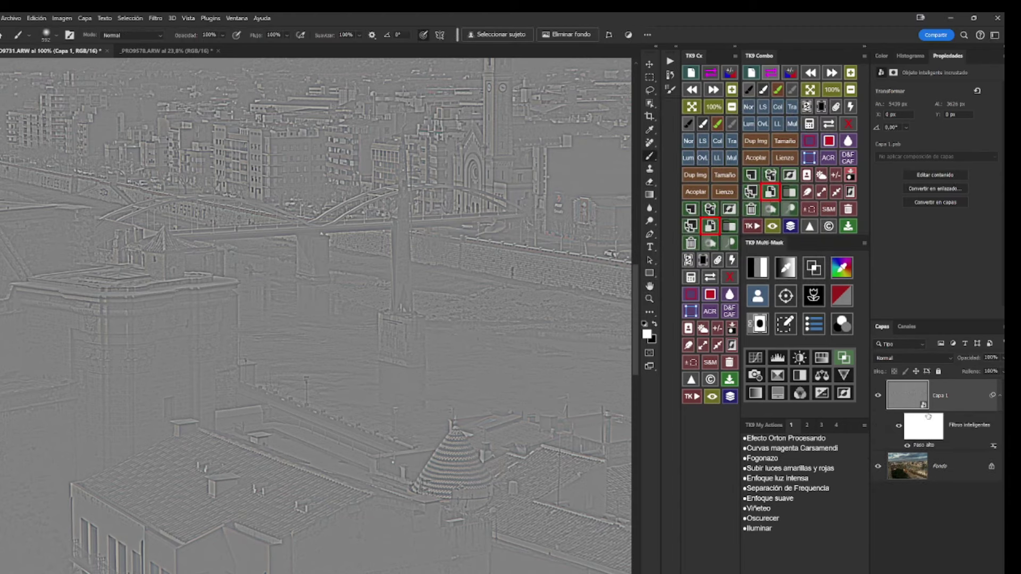
pyautogui.click(899, 360)
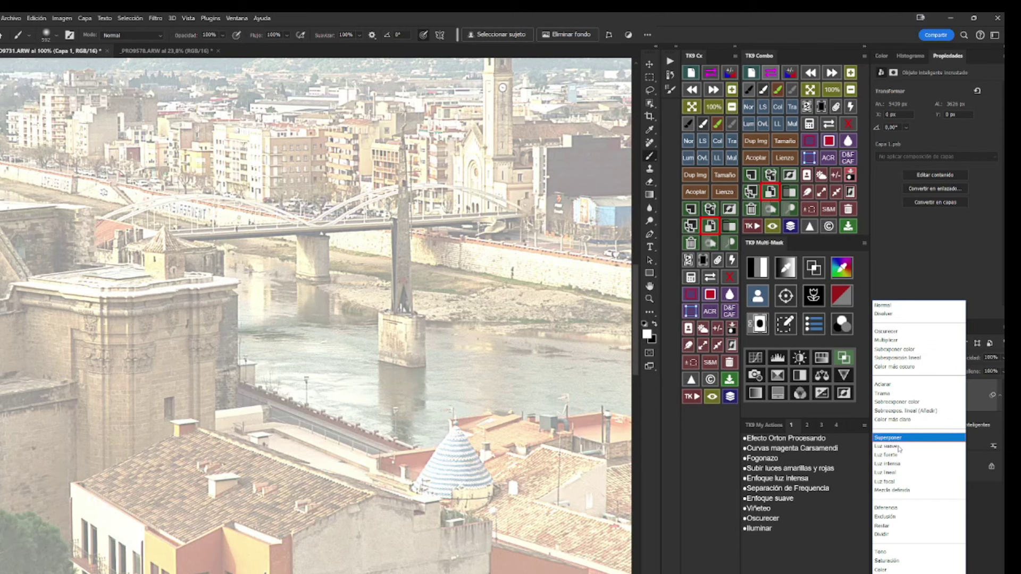
pyautogui.click(899, 449)
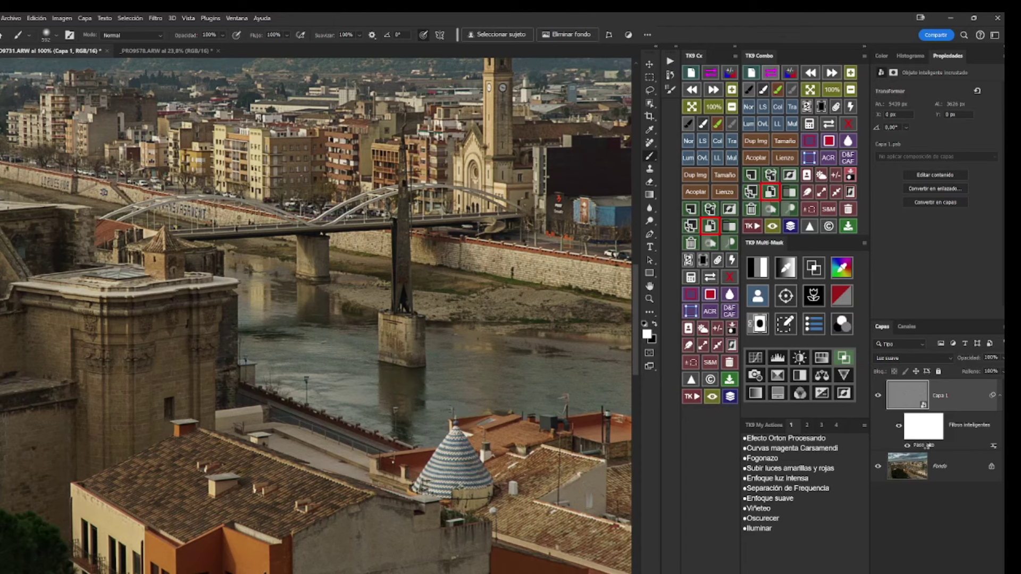
pyautogui.doubleClick(928, 445)
pyautogui.moveTo(681, 261); pyautogui.dragTo(690, 262)
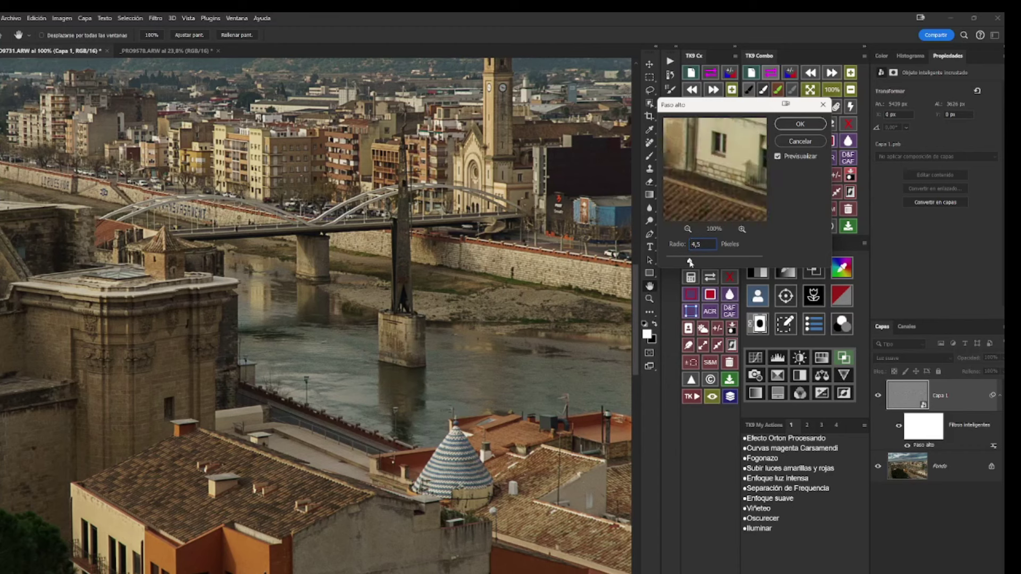
pyautogui.click(801, 124)
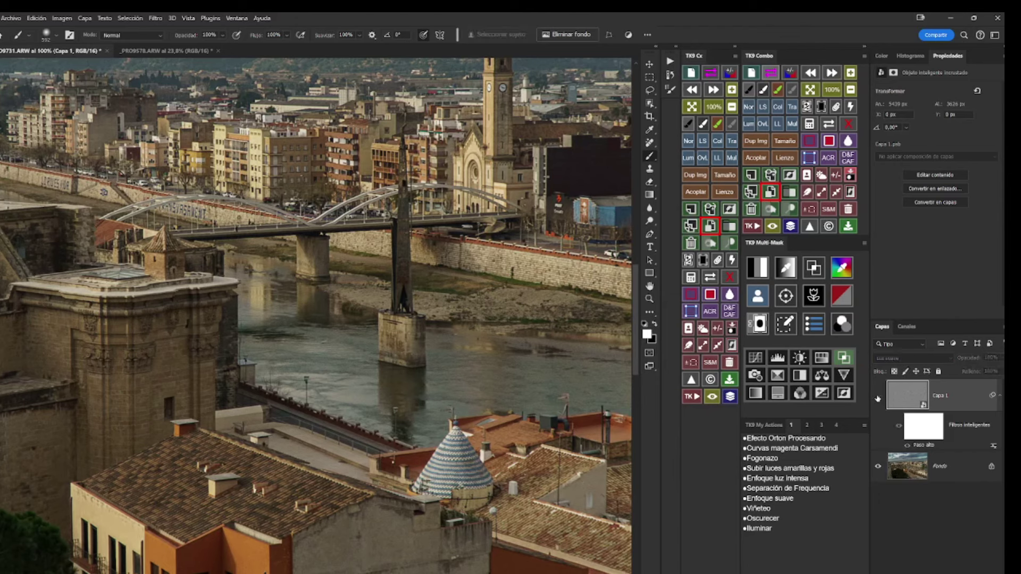
pyautogui.doubleClick(929, 447)
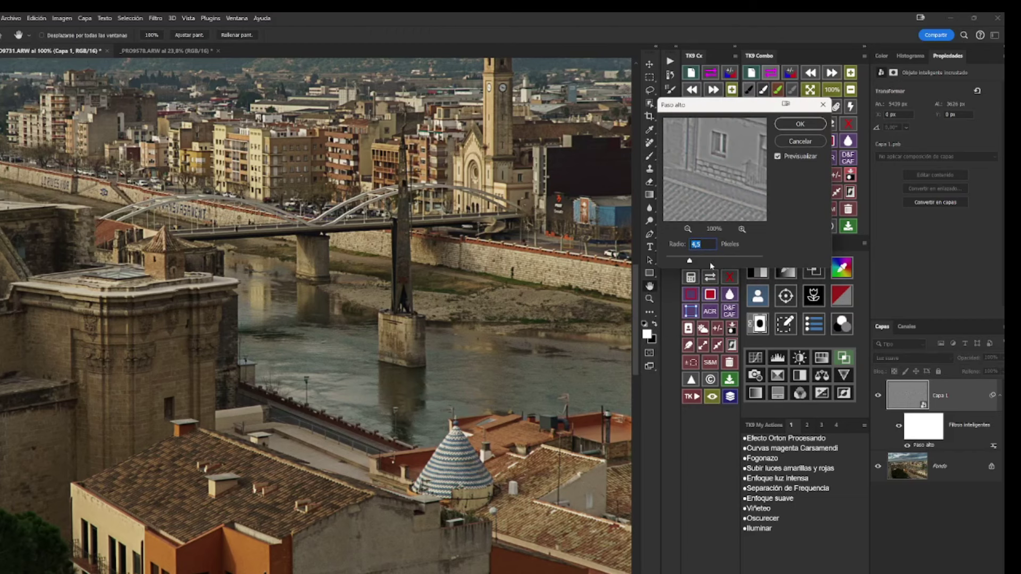
pyautogui.write('3')
pyautogui.click(790, 124)
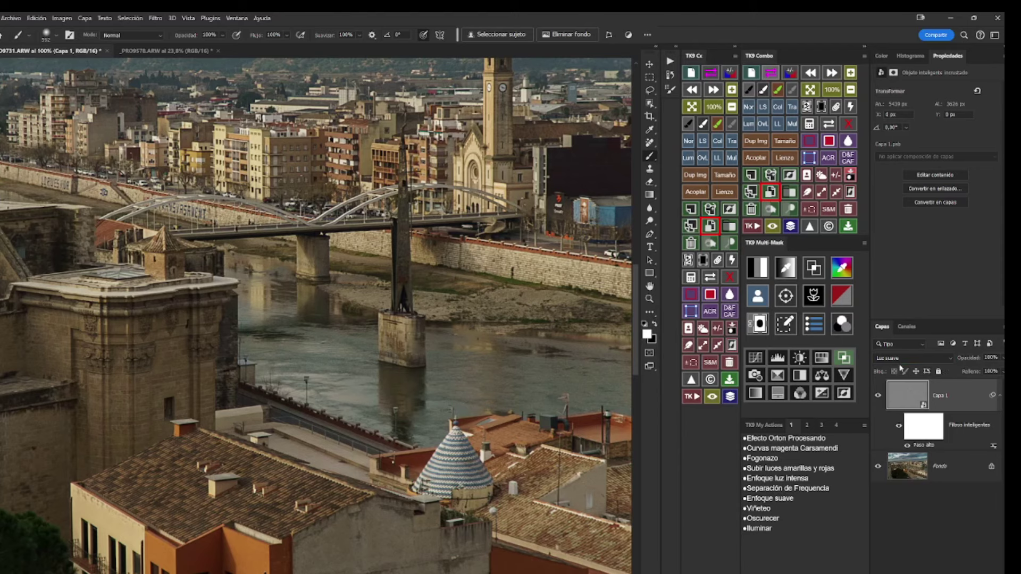
# Try Superponer, Luz fuerte, then Luz lineal on Capa 1, comparing with it hidden and shown.
pyautogui.click(902, 359)
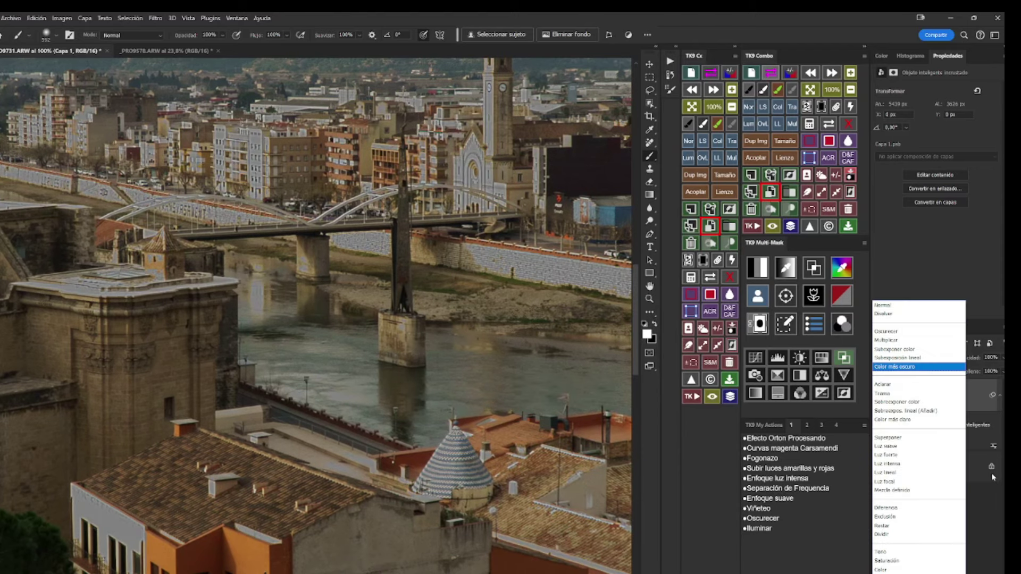
pyautogui.click(899, 439)
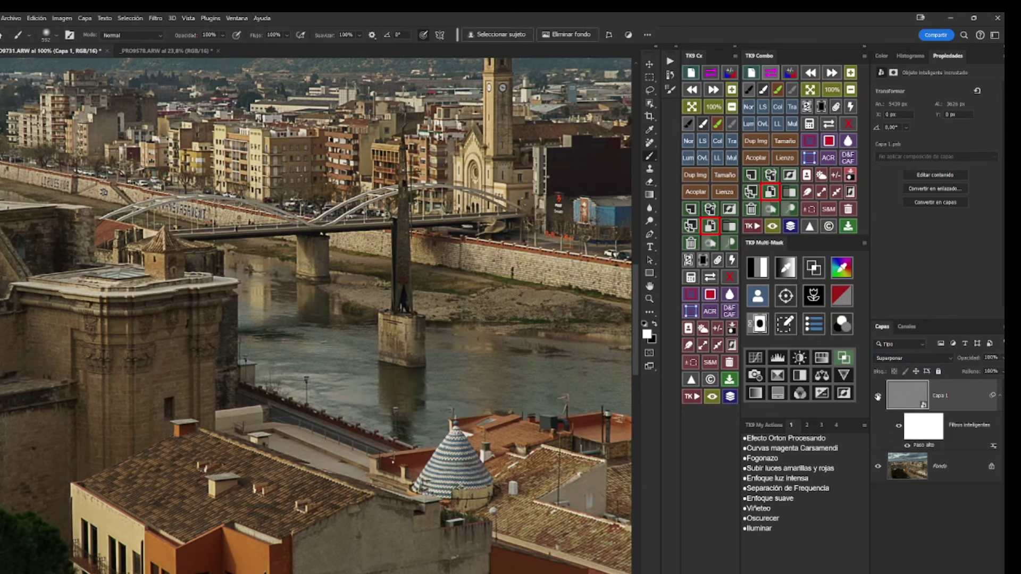
pyautogui.click(878, 397)
pyautogui.click(898, 358)
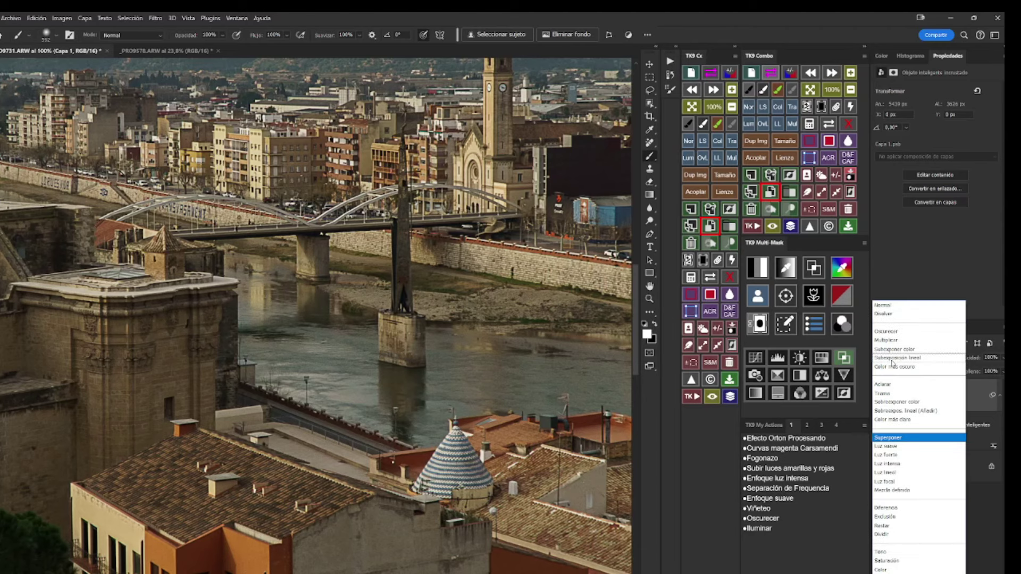
pyautogui.click(894, 456)
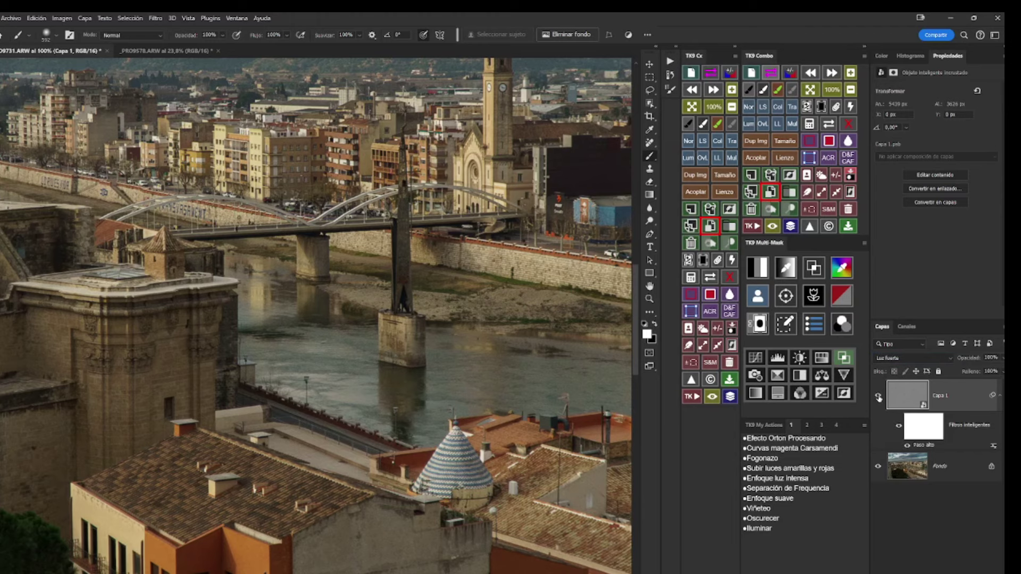
pyautogui.click(878, 396)
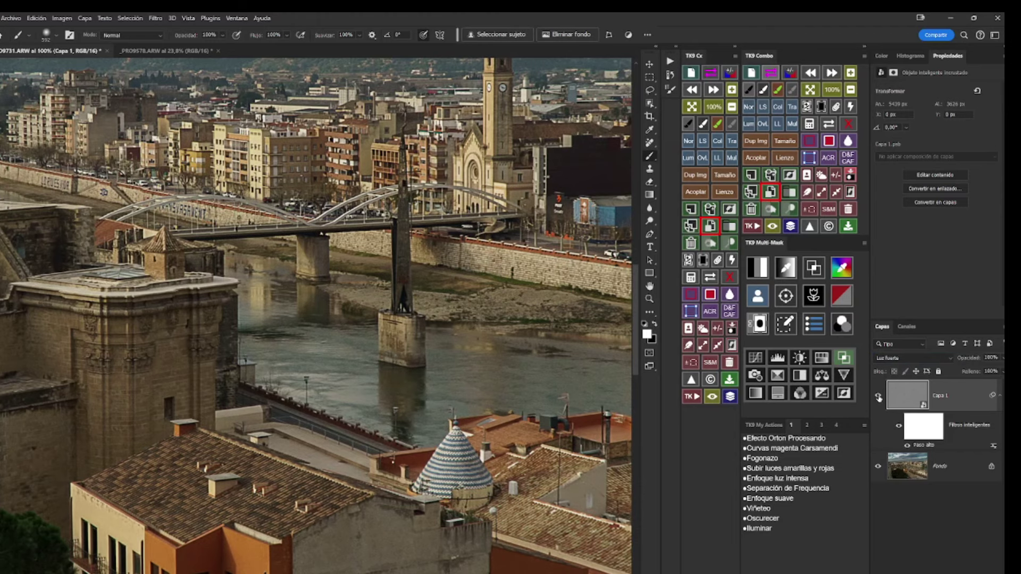
pyautogui.click(886, 360)
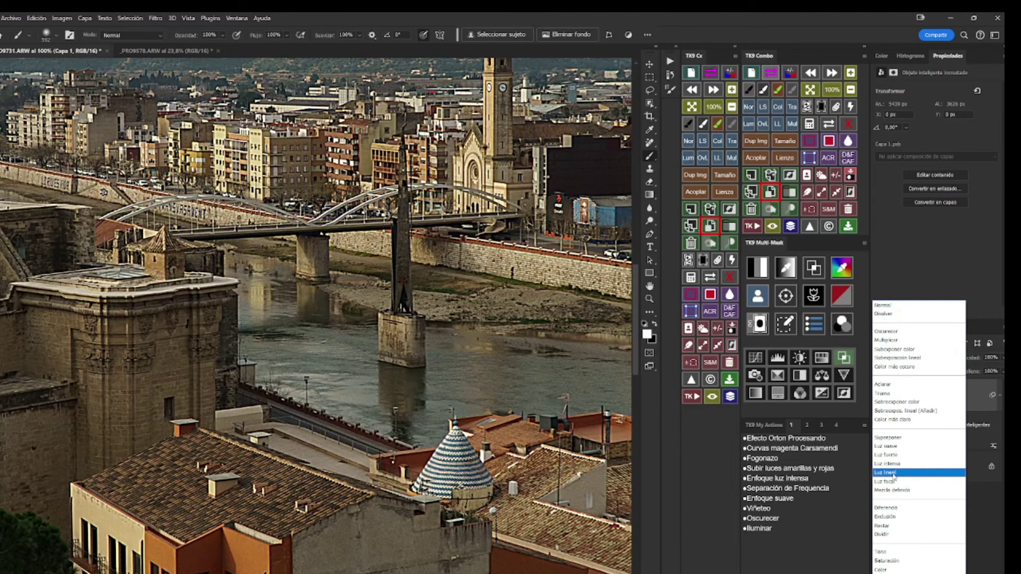
pyautogui.click(894, 474)
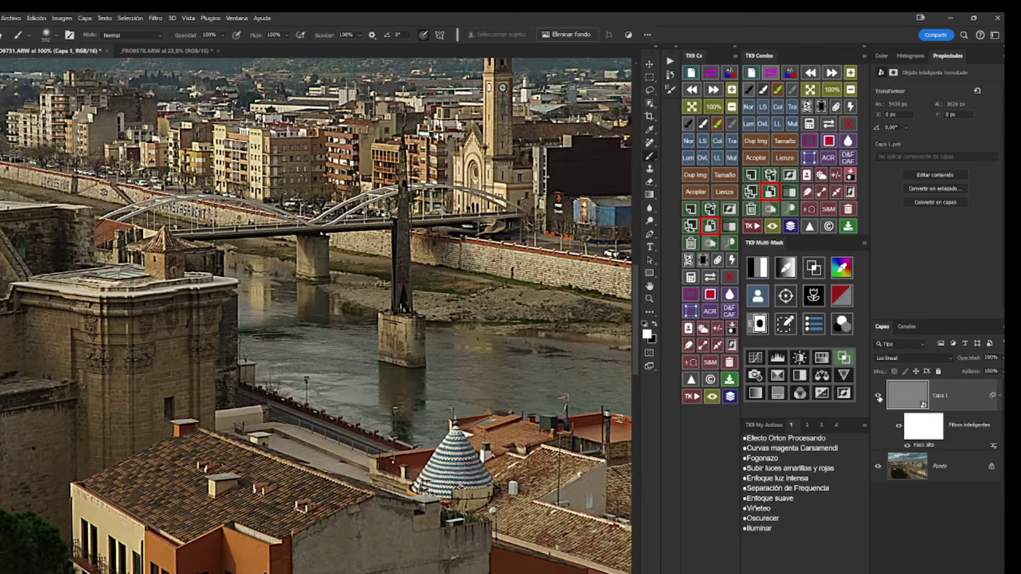
pyautogui.click(880, 398)
# Lower Capa 1's opacity and toggle it to compare the weaker sharpening.
pyautogui.click(1001, 358)
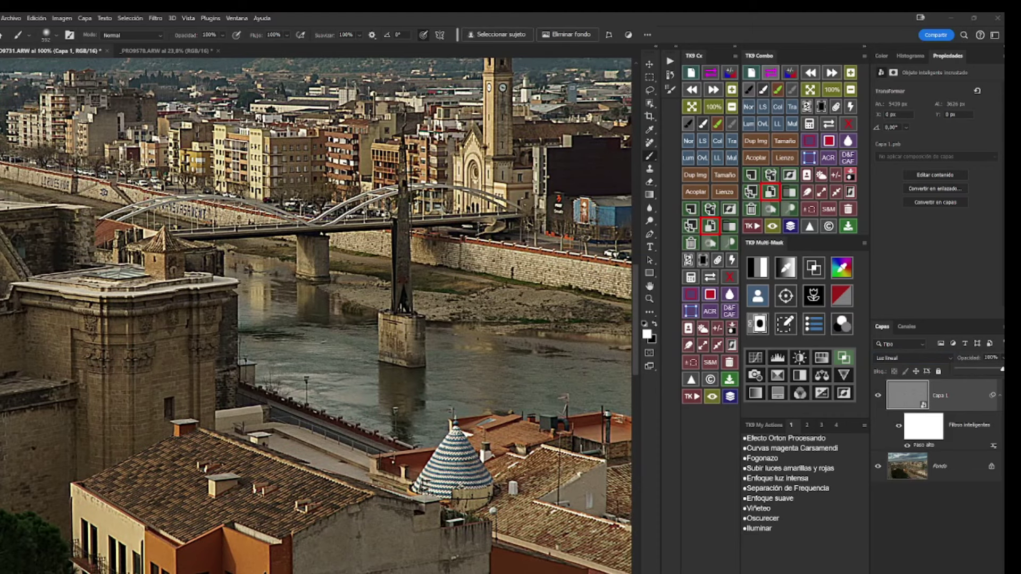
pyautogui.moveTo(1003, 371)
pyautogui.mouseDown()
pyautogui.moveTo(970, 370)
pyautogui.moveTo(980, 371)
pyautogui.mouseUp()
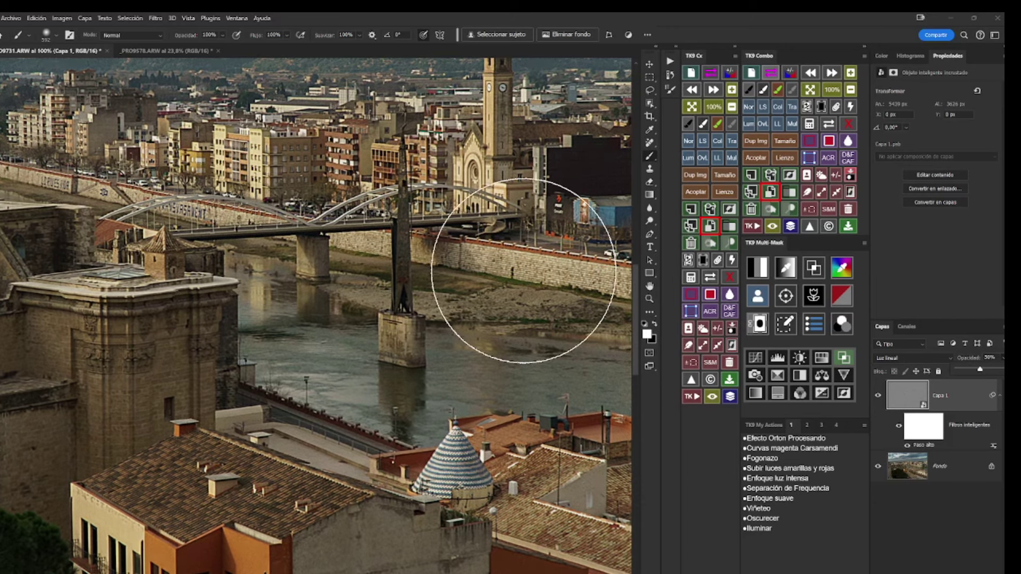
pyautogui.click(879, 397)
pyautogui.click(879, 397)
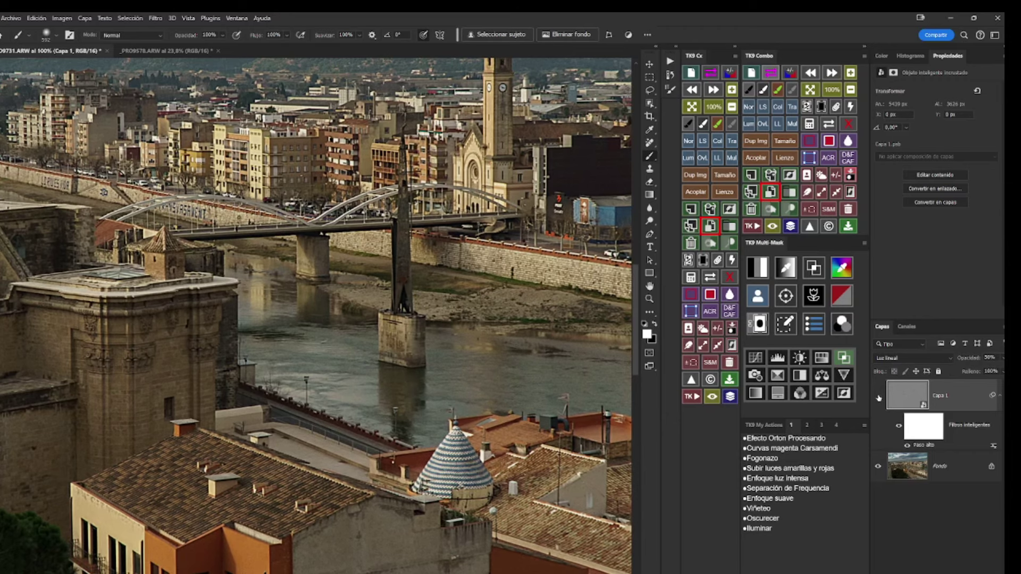
pyautogui.click(878, 397)
# Set Capa 1 to Luz suave at 100% opacity, compare it, then delete the layer.
pyautogui.click(899, 357)
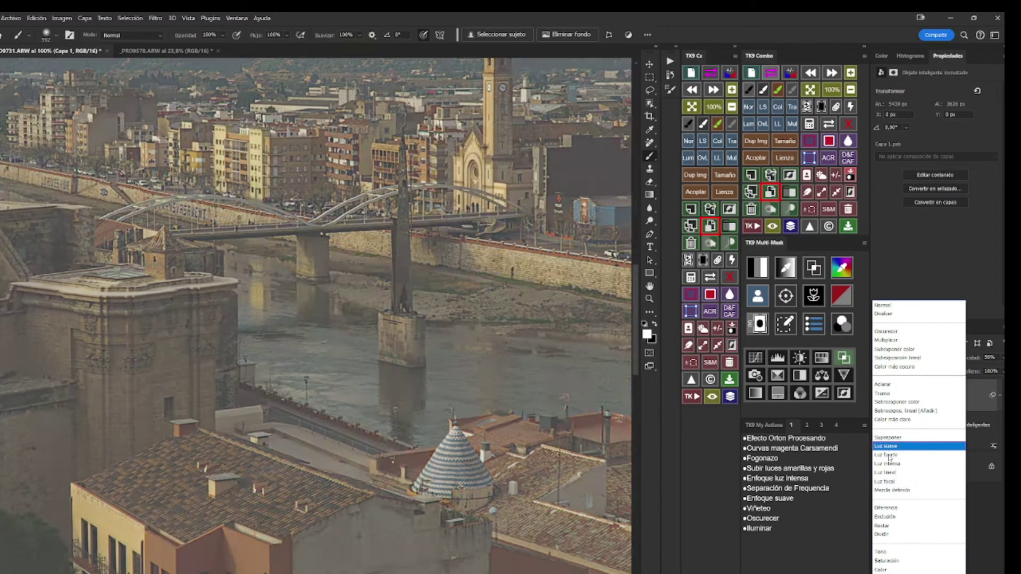
pyautogui.click(888, 449)
pyautogui.moveTo(963, 358); pyautogui.dragTo(989, 358)
pyautogui.click(823, 439)
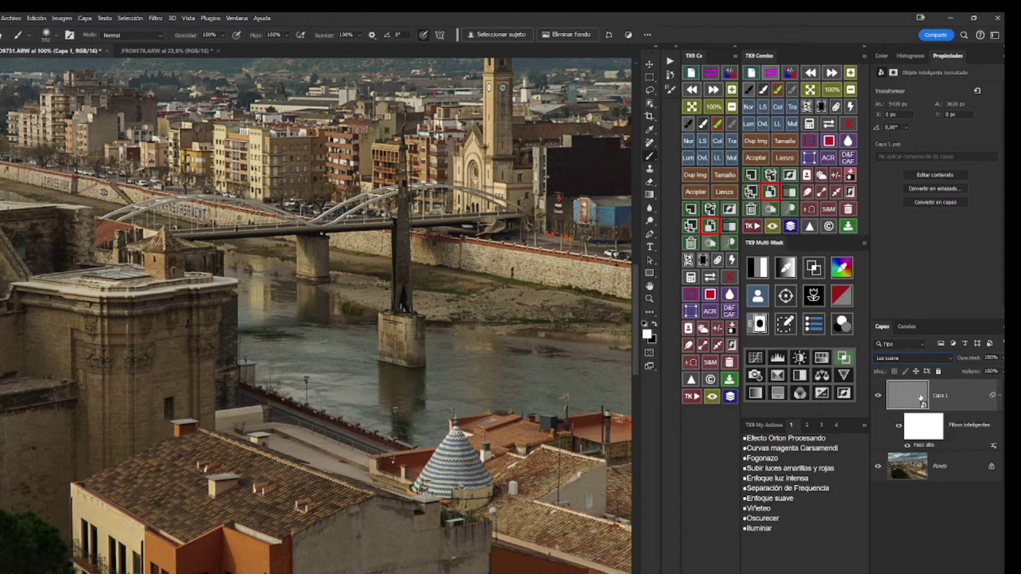
pyautogui.click(879, 396)
pyautogui.click(879, 396)
pyautogui.click(879, 397)
pyautogui.click(879, 396)
pyautogui.click(751, 208)
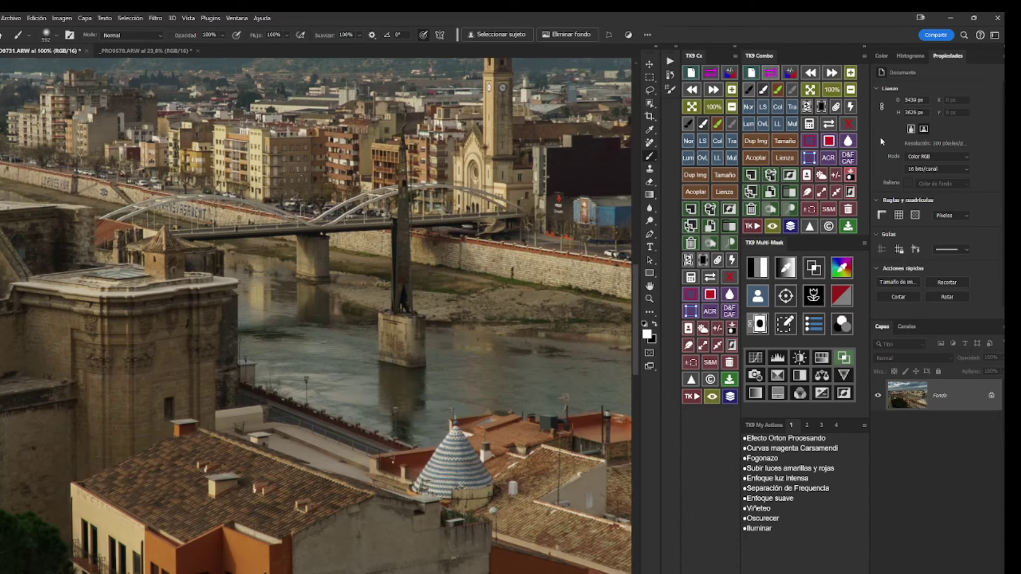
# Fit the town photo on screen, then switch to _PRO9578.ARW and fit it to the canvas.
pyautogui.click(811, 89)
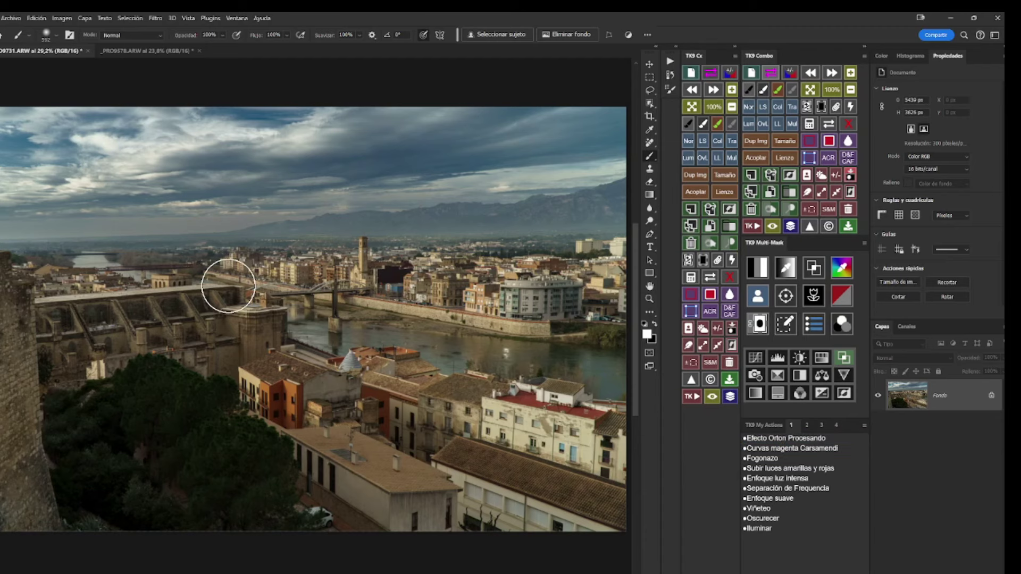
pyautogui.click(137, 52)
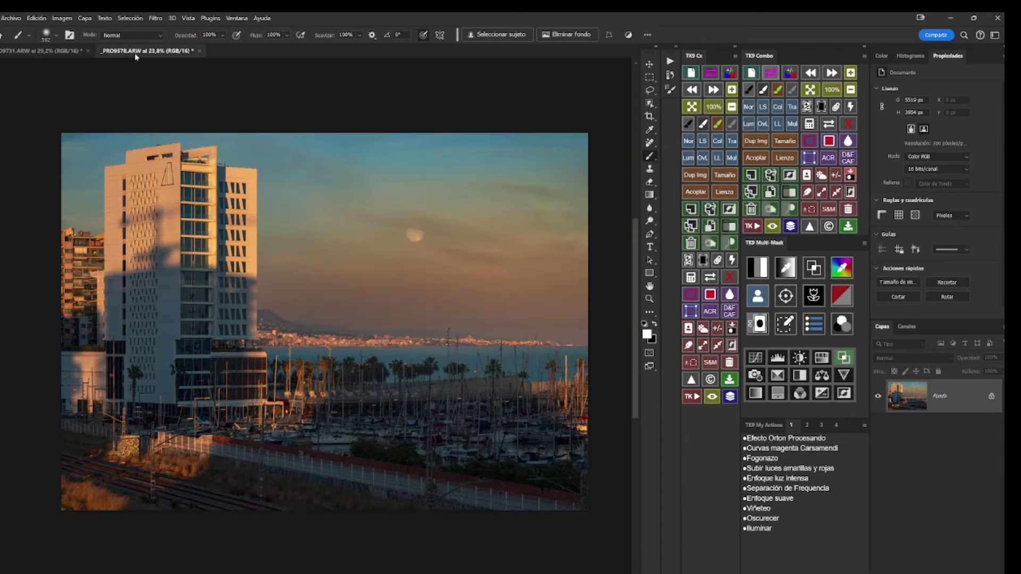
pyautogui.click(810, 89)
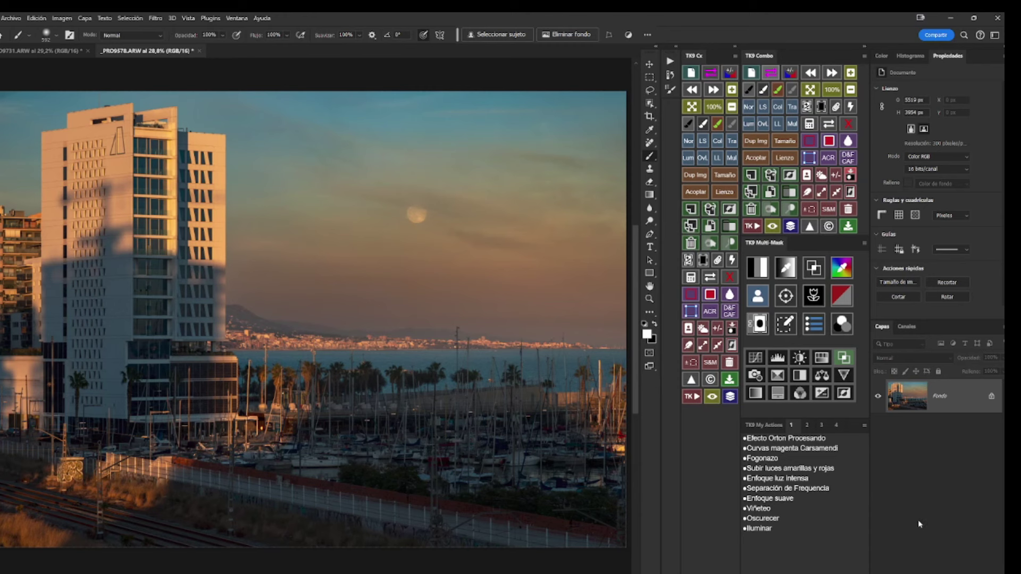
# Duplicate Fondo as Capa 1 and choose Desenfoque gaussiano for it.
pyautogui.click(770, 174)
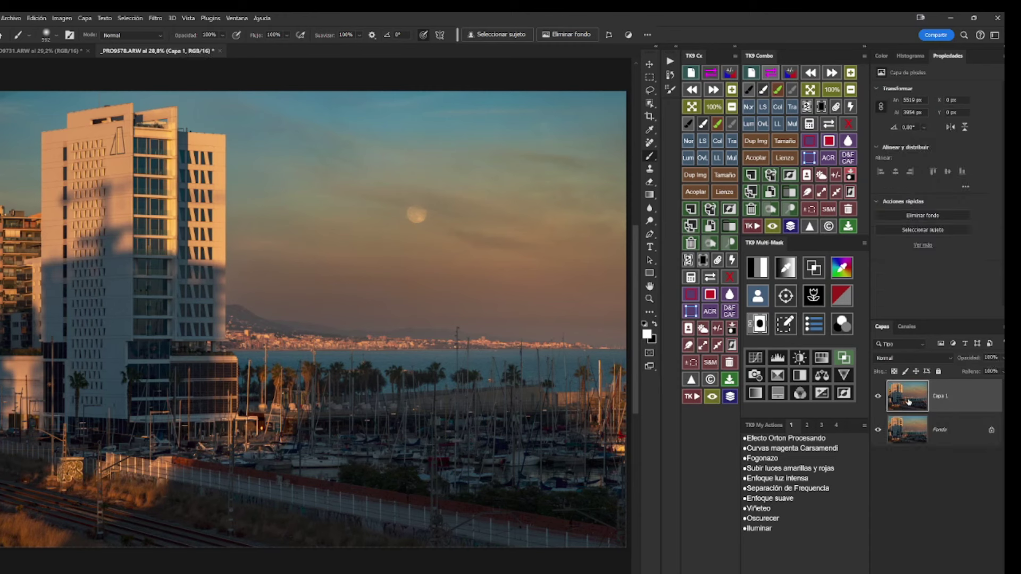
pyautogui.click(155, 19)
pyautogui.moveTo(192, 139)
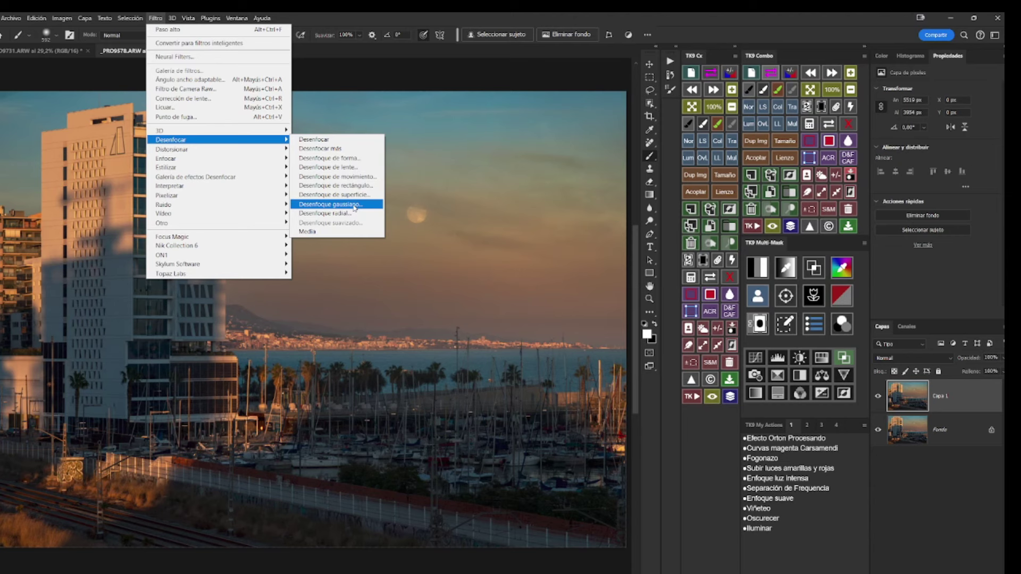
pyautogui.click(354, 208)
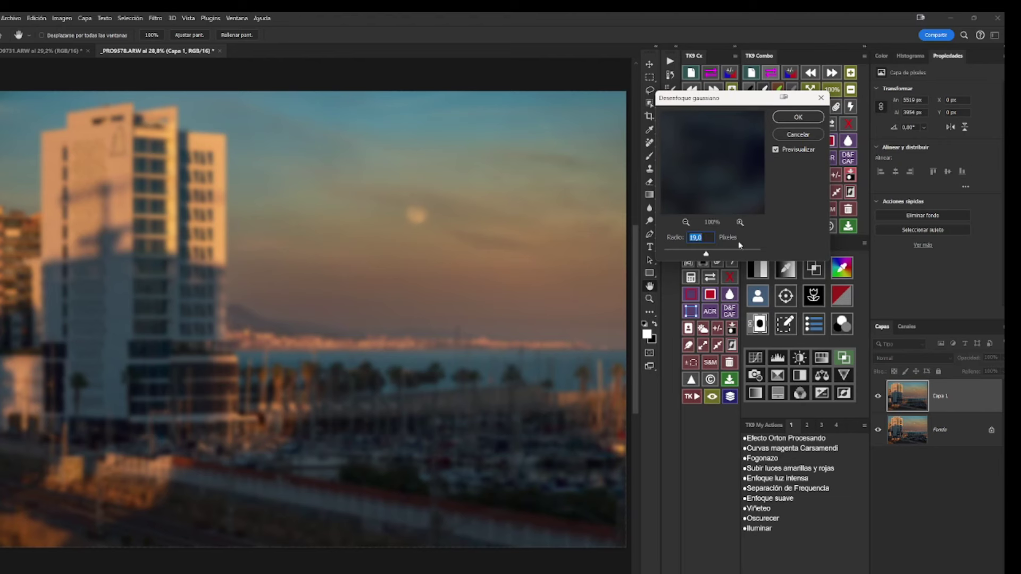
# Adjust the Gaussian blur radius to 15,3 pixels and apply it.
pyautogui.moveTo(737, 99)
pyautogui.mouseDown()
pyautogui.moveTo(462, 131)
pyautogui.moveTo(476, 134)
pyautogui.mouseUp()
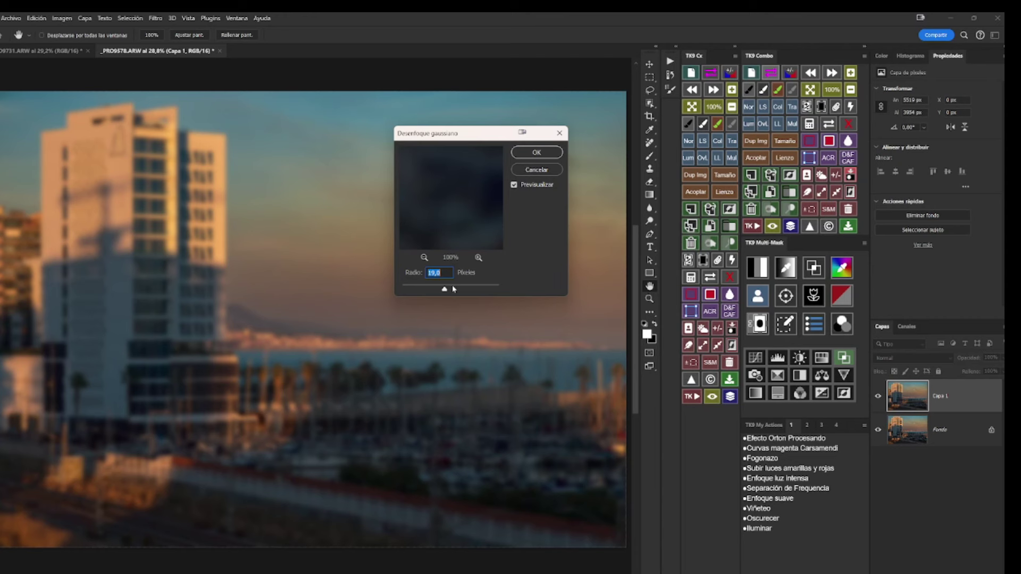
pyautogui.moveTo(445, 291); pyautogui.dragTo(444, 291)
pyautogui.moveTo(449, 138); pyautogui.dragTo(708, 141)
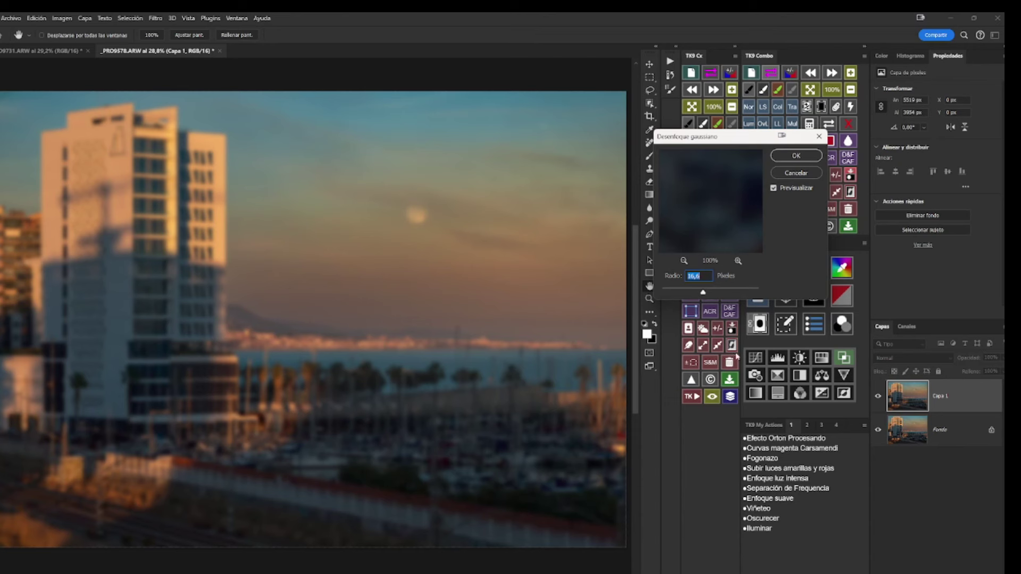
pyautogui.moveTo(703, 293); pyautogui.dragTo(723, 294)
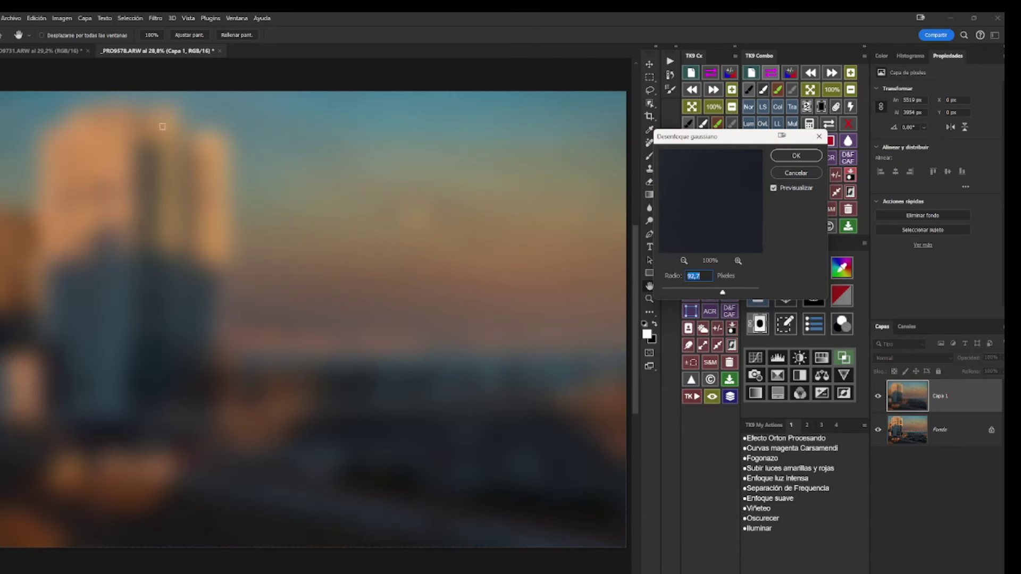
pyautogui.moveTo(723, 293); pyautogui.dragTo(714, 294)
pyautogui.moveTo(715, 294); pyautogui.dragTo(703, 294)
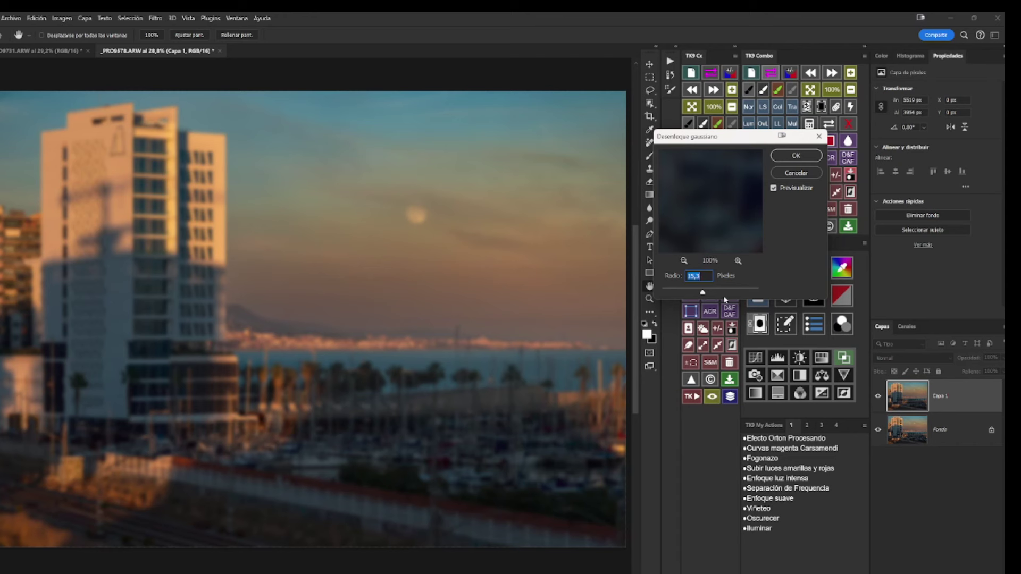
pyautogui.click(796, 156)
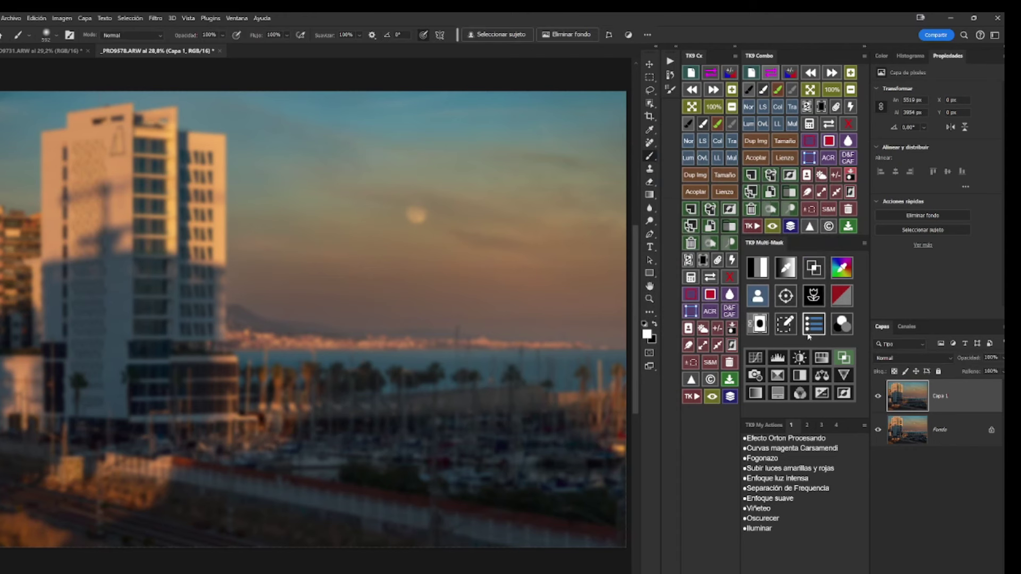
# Set the blurred Capa 1's blend mode to Trama.
pyautogui.click(901, 345)
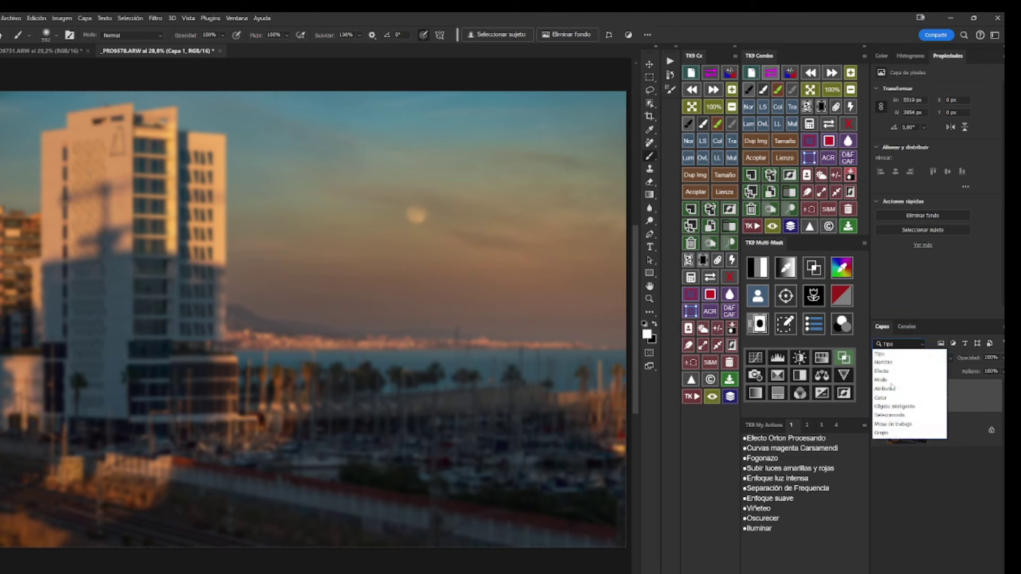
pyautogui.click(943, 341)
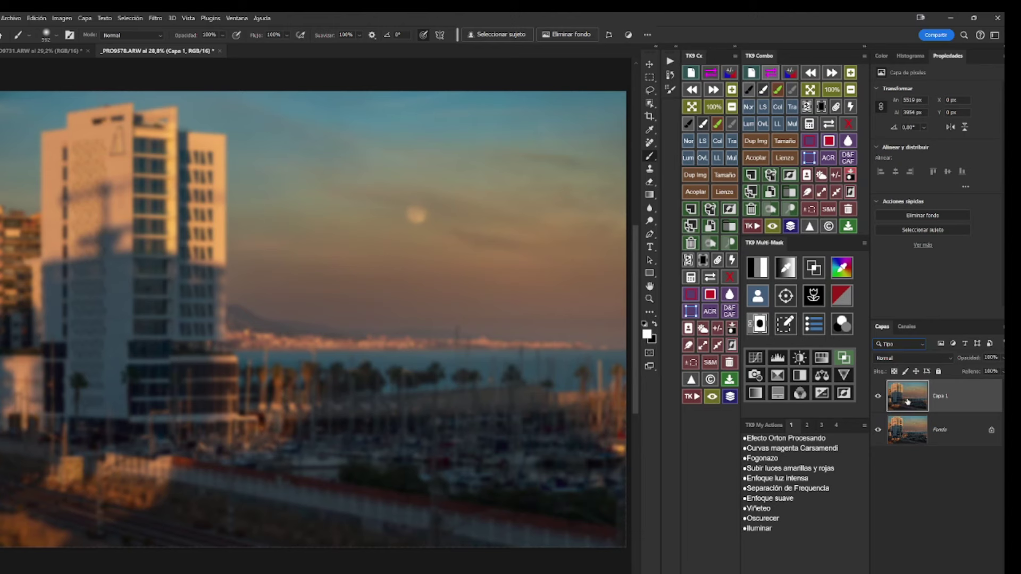
pyautogui.click(904, 359)
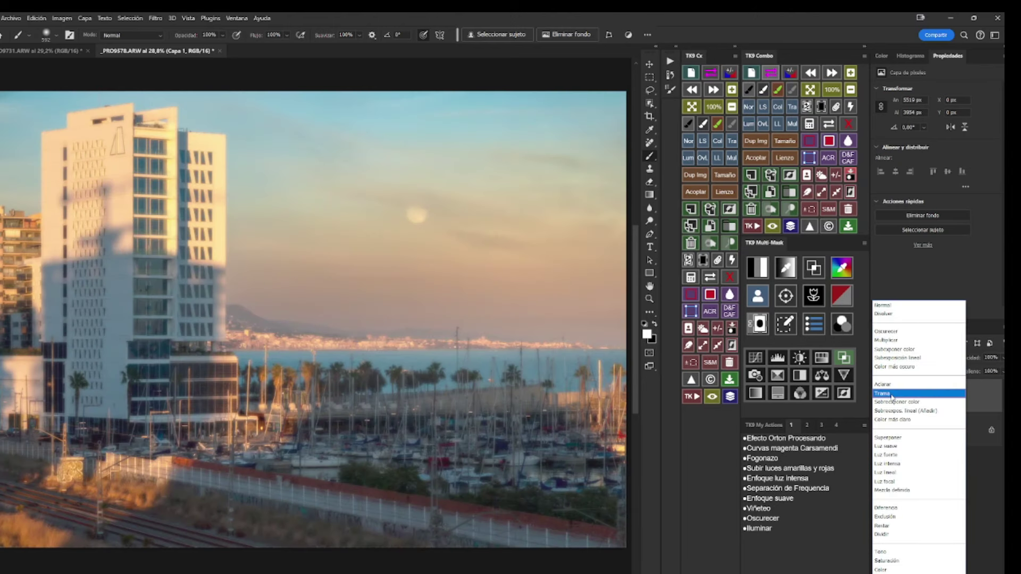
pyautogui.click(892, 394)
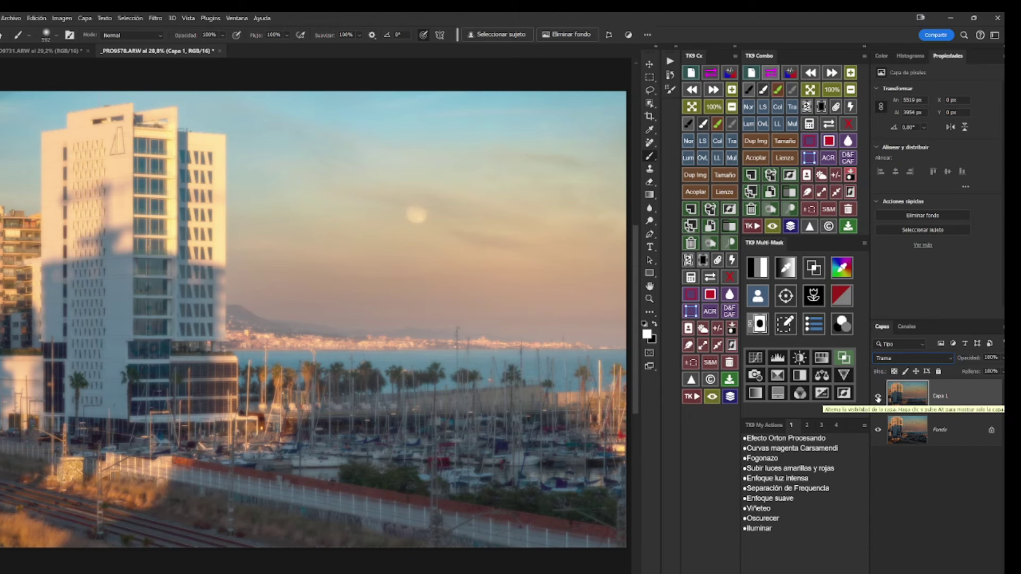
# Compare Capa 1 on and off, leave it hidden, and generate TK9 luminosity masks.
pyautogui.click(878, 397)
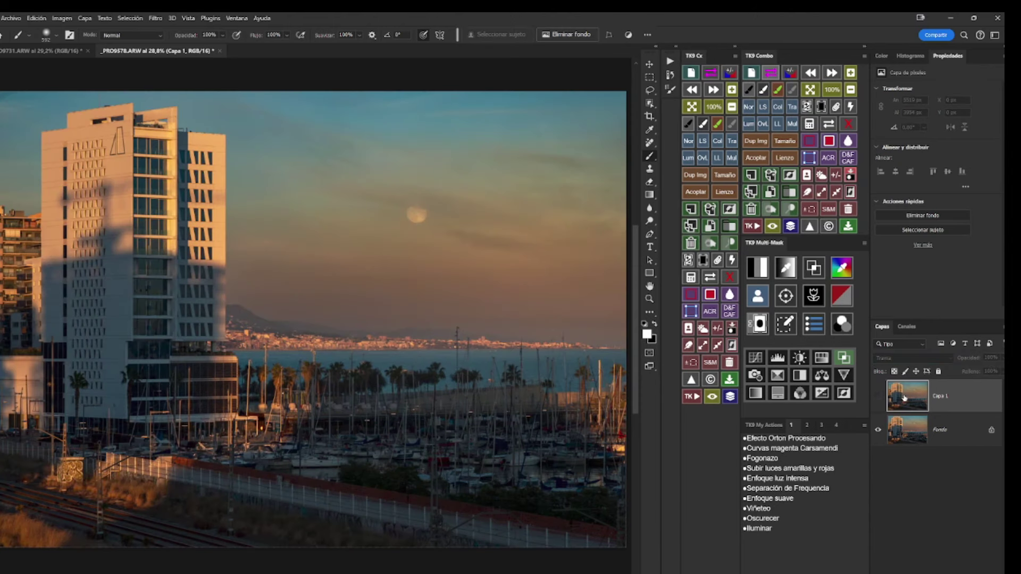
pyautogui.click(878, 396)
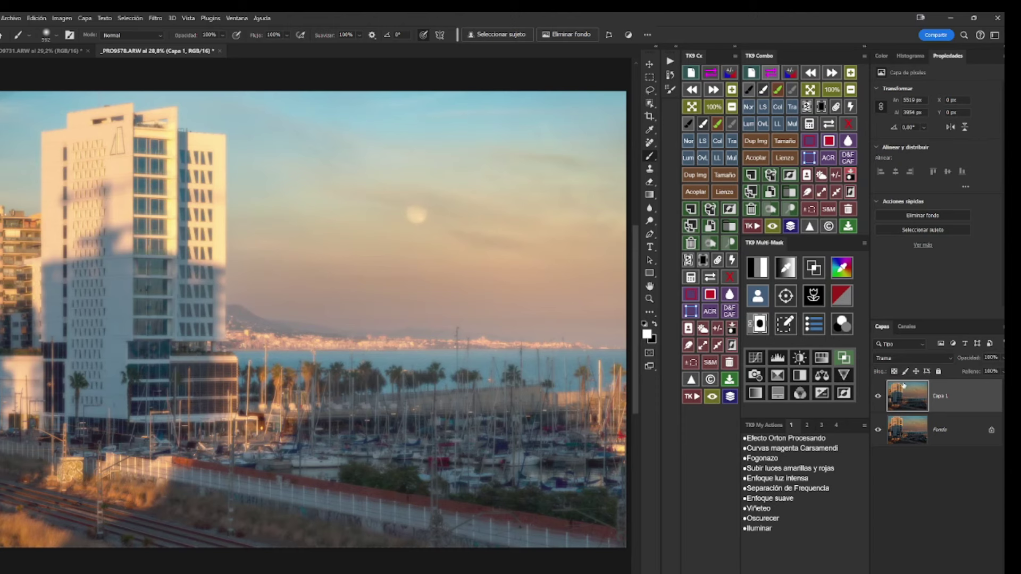
pyautogui.click(878, 396)
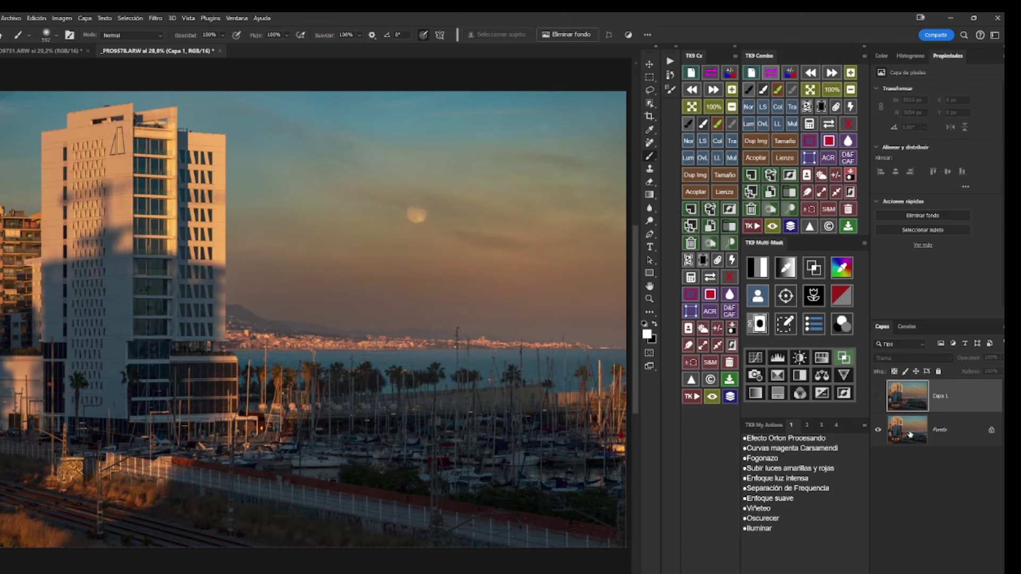
pyautogui.click(758, 267)
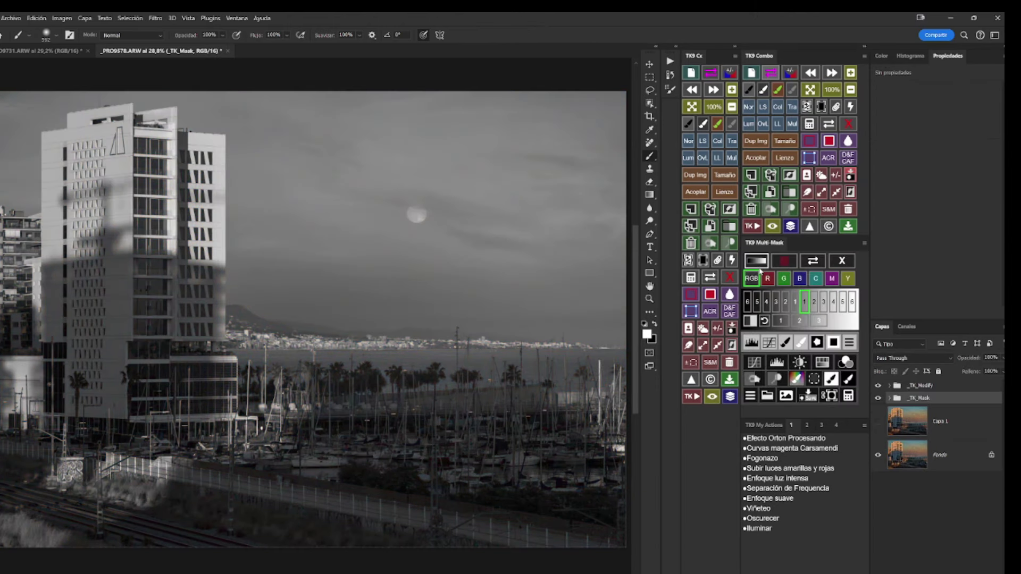
# Apply the level 3 luminosity mask to Capa 1 and show the layer.
pyautogui.click(819, 323)
pyautogui.click(800, 320)
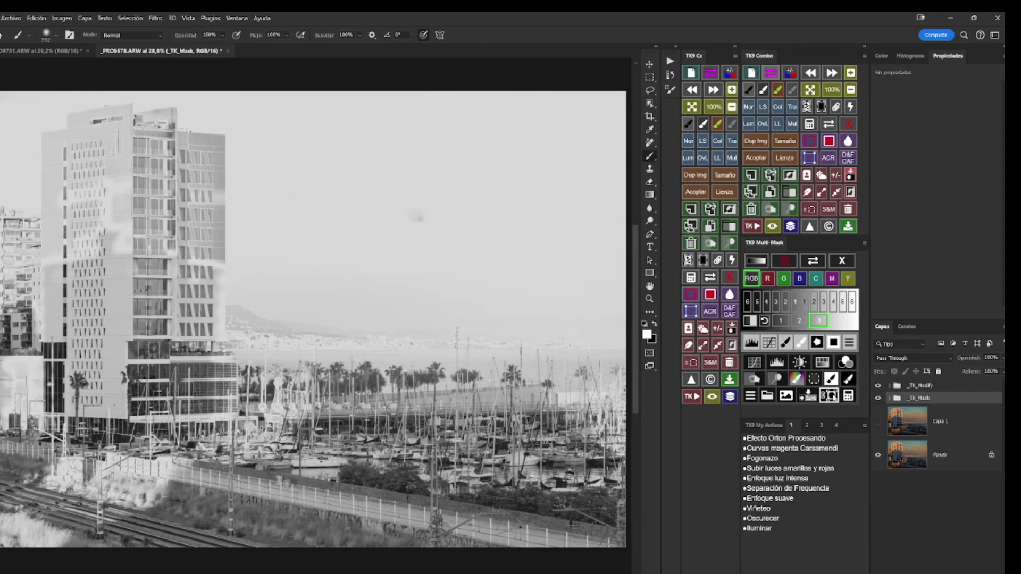
pyautogui.click(829, 395)
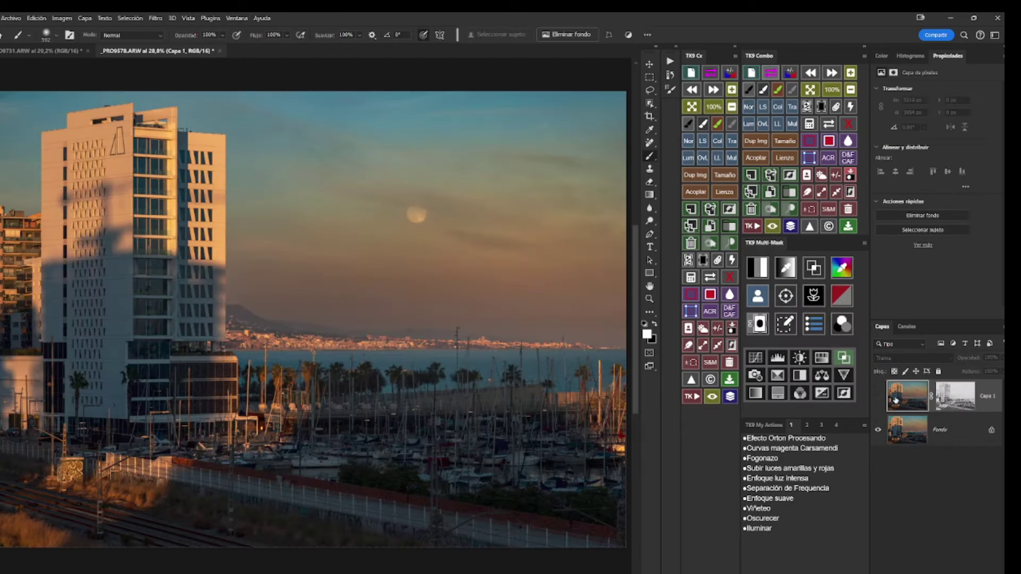
pyautogui.click(879, 396)
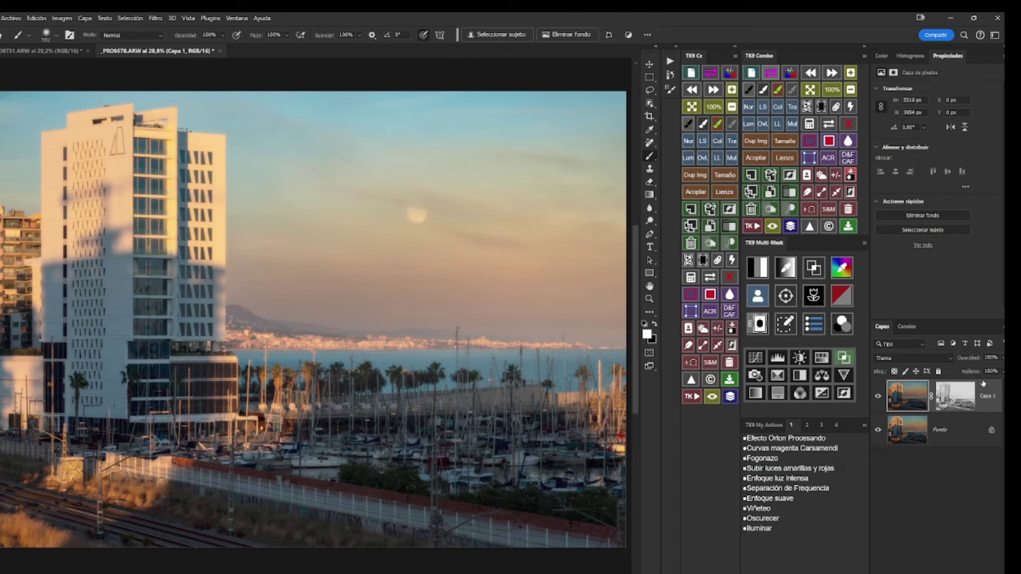
# Lower Capa 1's opacity to 52%, compare it on and off, then put it in a new group.
pyautogui.click(1002, 358)
pyautogui.moveTo(1003, 372); pyautogui.dragTo(982, 371)
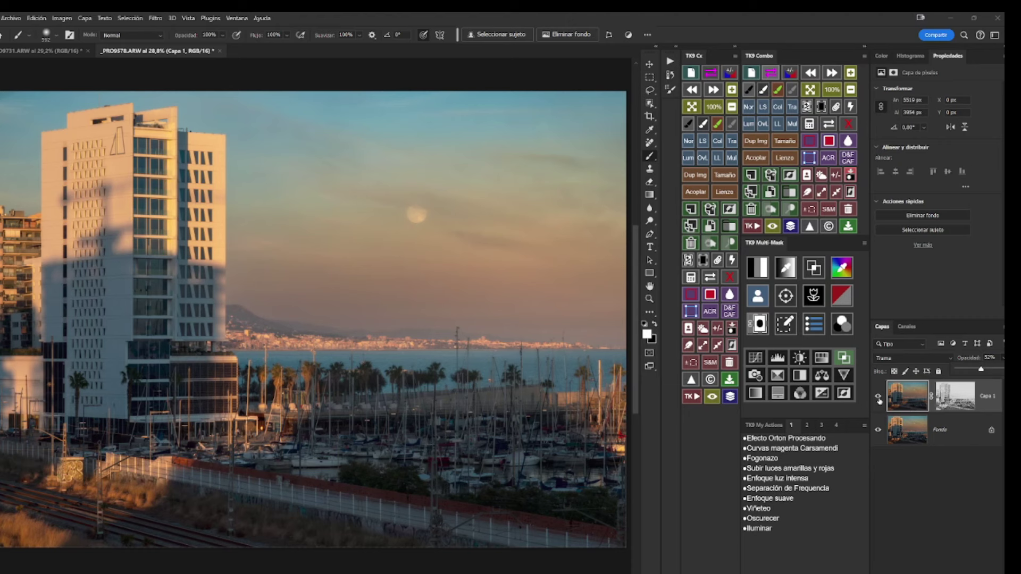
pyautogui.click(879, 396)
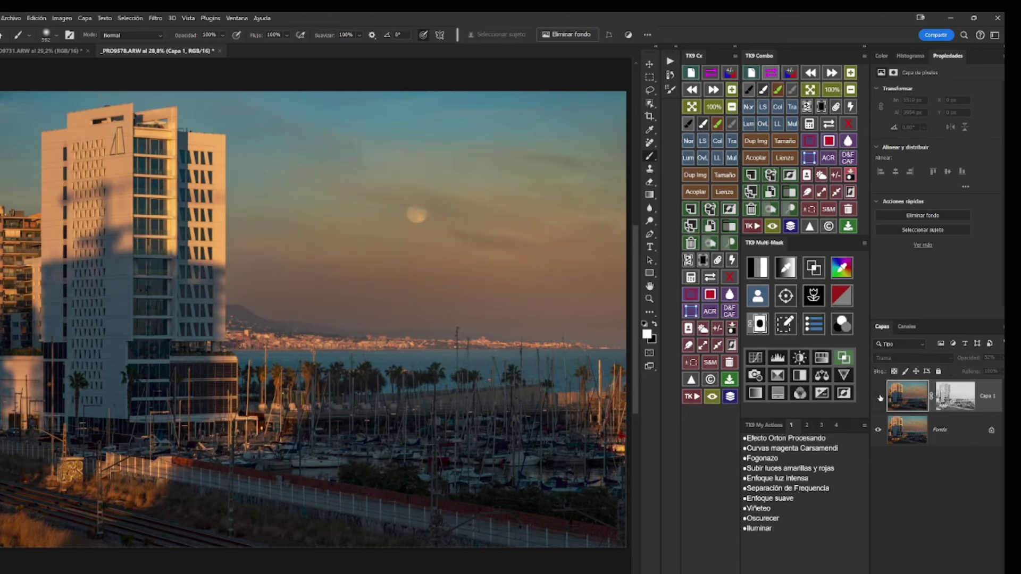
pyautogui.click(879, 396)
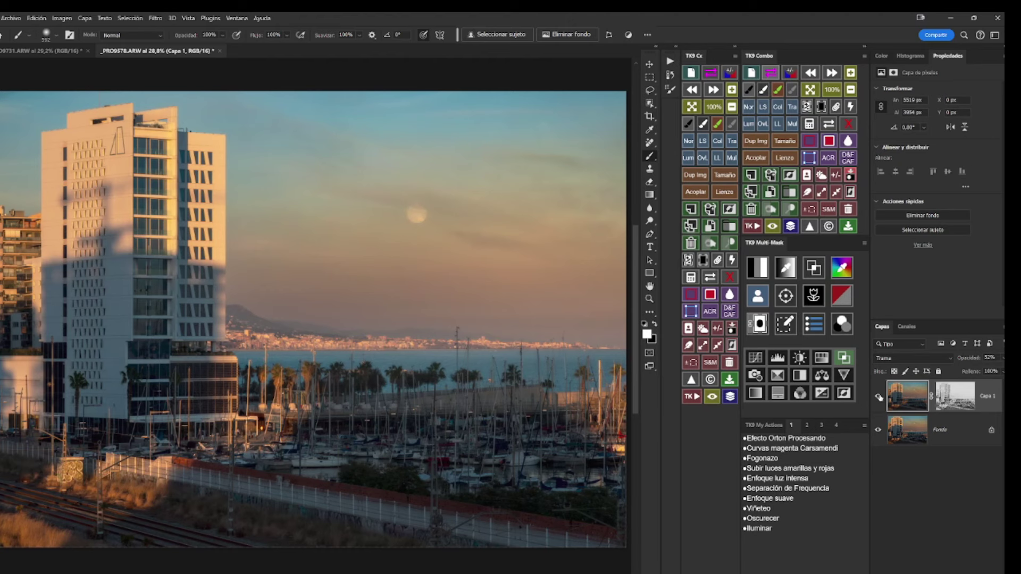
pyautogui.click(879, 397)
pyautogui.click(879, 396)
pyautogui.moveTo(963, 396); pyautogui.dragTo(964, 572)
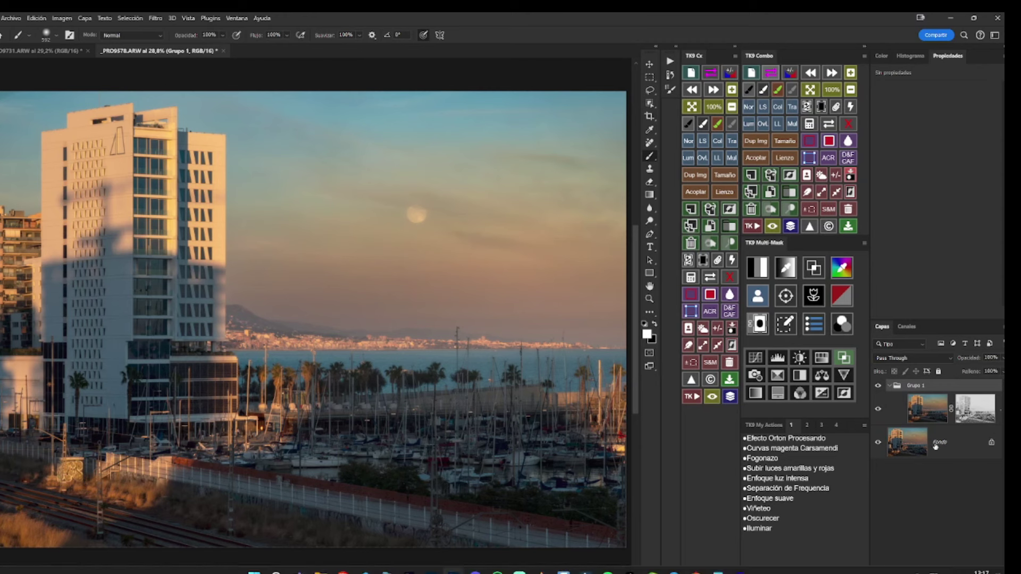
# Make Fondo the active layer after the sky selection fails on the group.
pyautogui.click(890, 387)
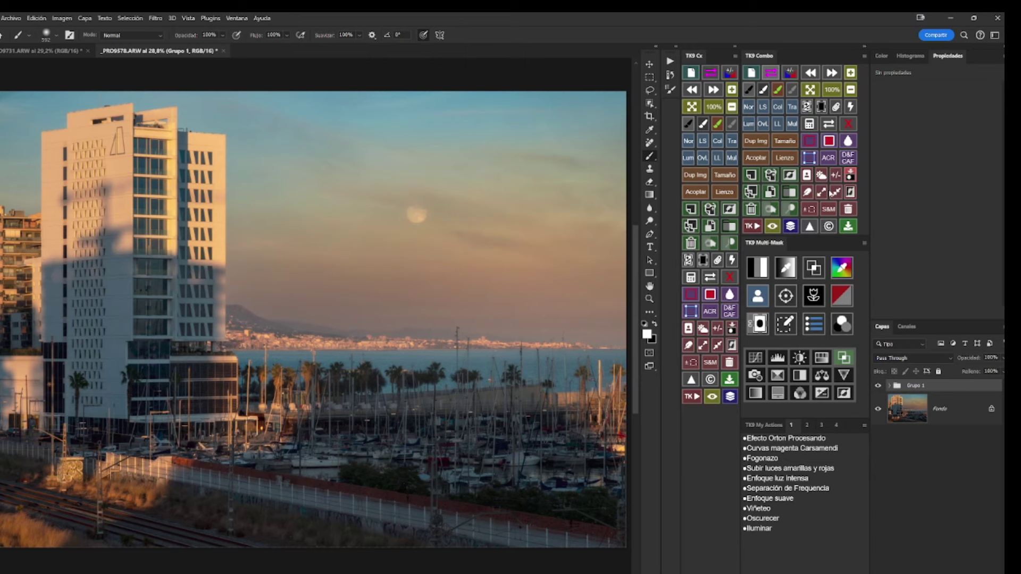
pyautogui.click(822, 175)
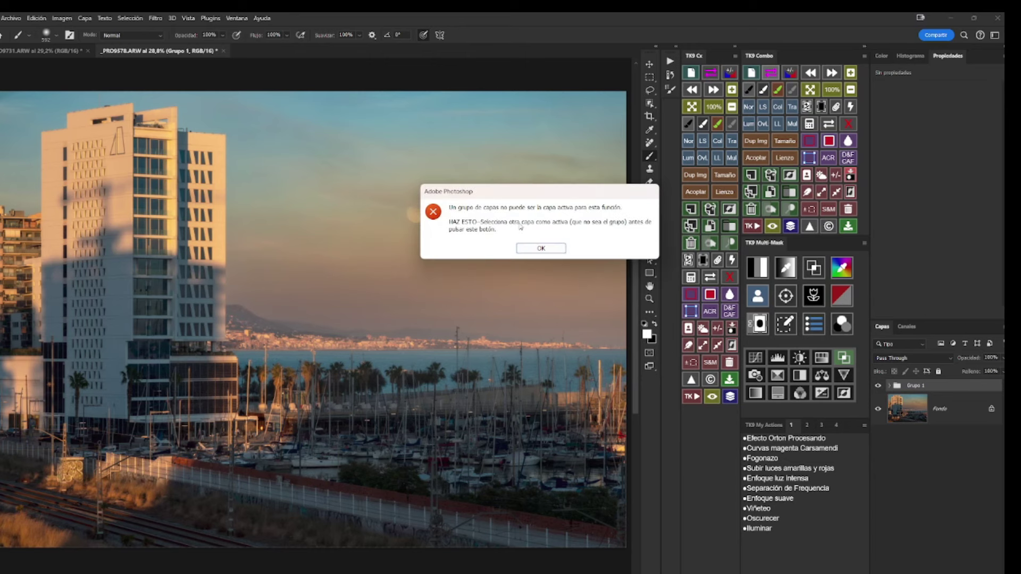
pyautogui.click(553, 248)
pyautogui.click(897, 413)
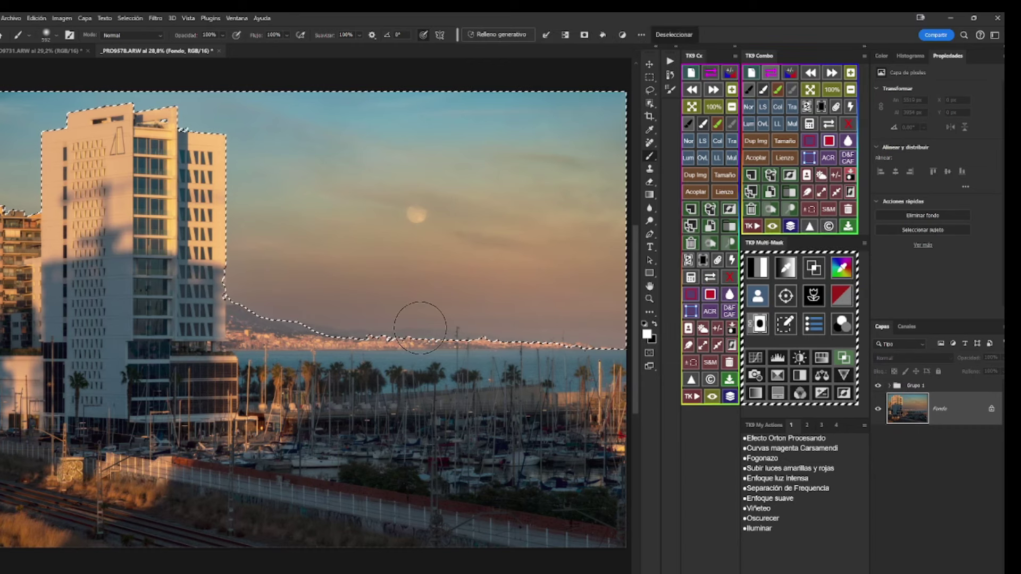
# Add a layer mask to Grupo 1 from the sky selection.
pyautogui.click(889, 386)
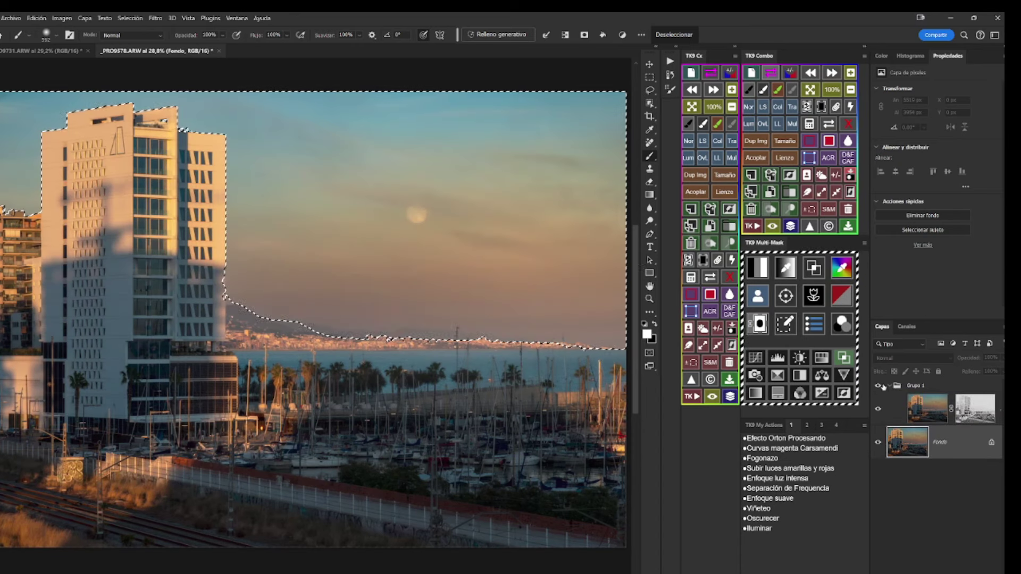
pyautogui.click(936, 386)
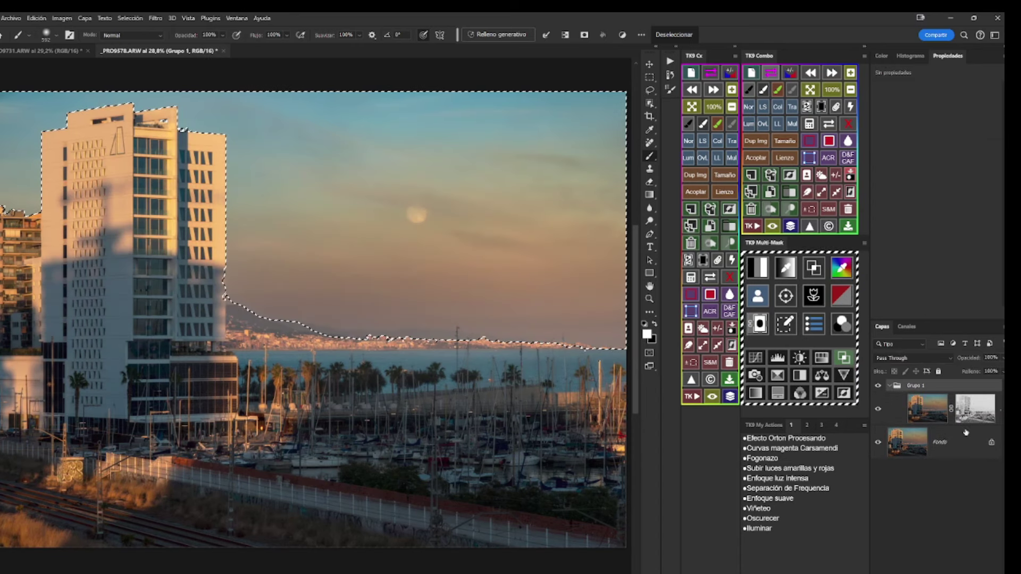
pyautogui.click(946, 540)
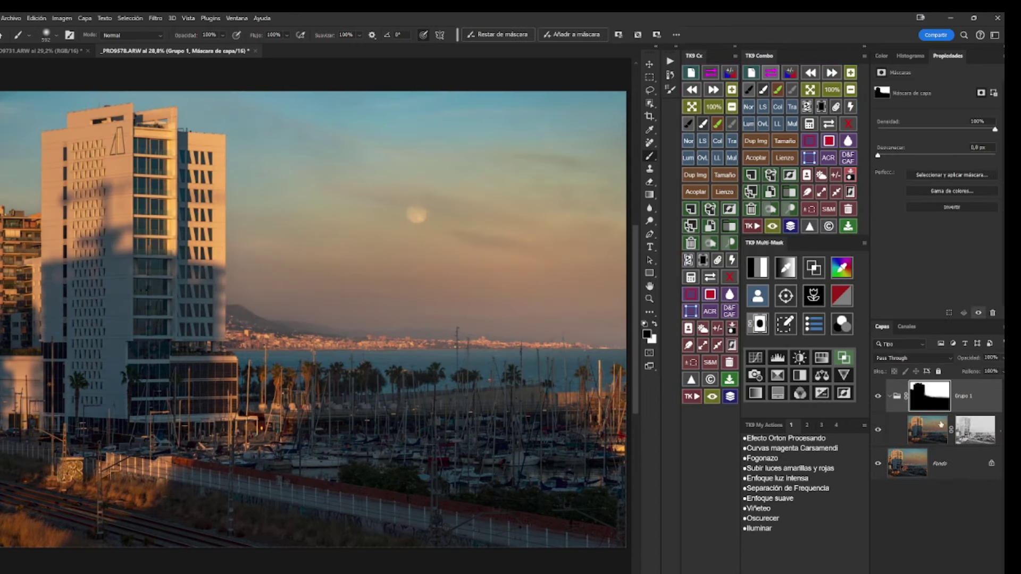
pyautogui.click(889, 396)
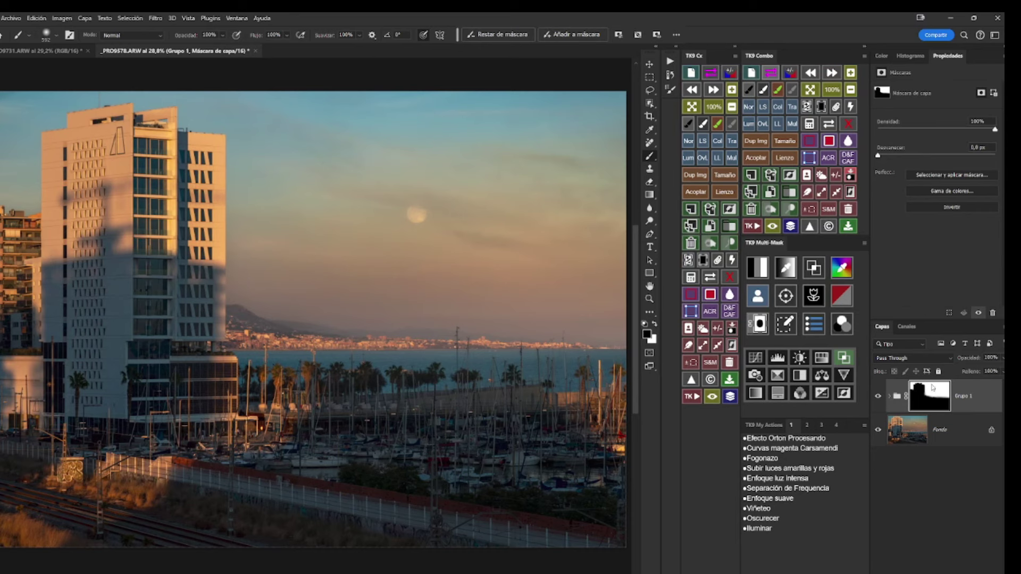
# Toggle Grupo 1's visibility to compare the sky, then delete the group.
pyautogui.click(878, 397)
pyautogui.click(878, 397)
pyautogui.click(878, 398)
pyautogui.click(878, 397)
pyautogui.click(878, 398)
pyautogui.click(751, 210)
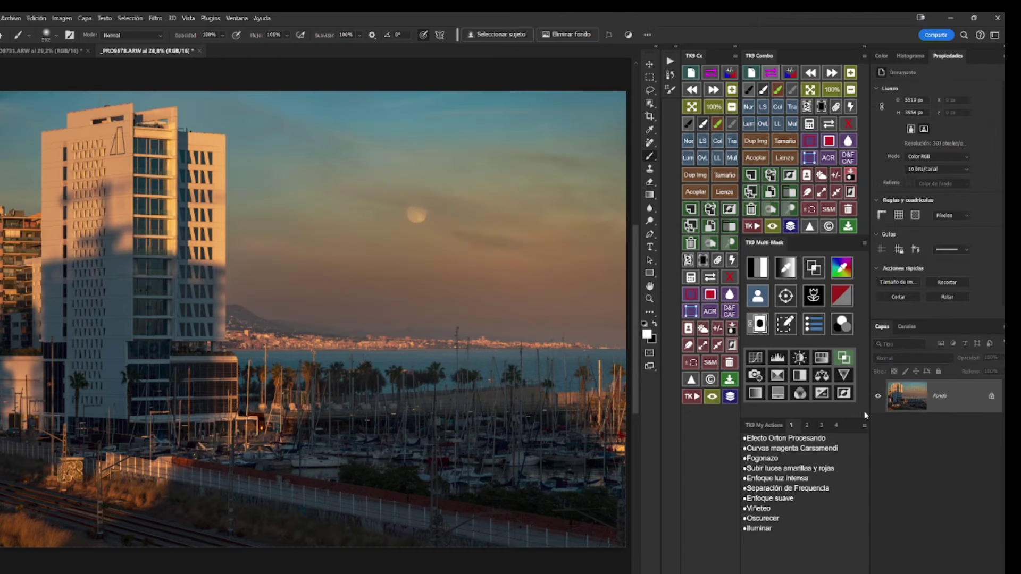
# Pick the Subir luces amarillas y rojas action on the town photo, then return to the harbour photo.
pyautogui.click(40, 51)
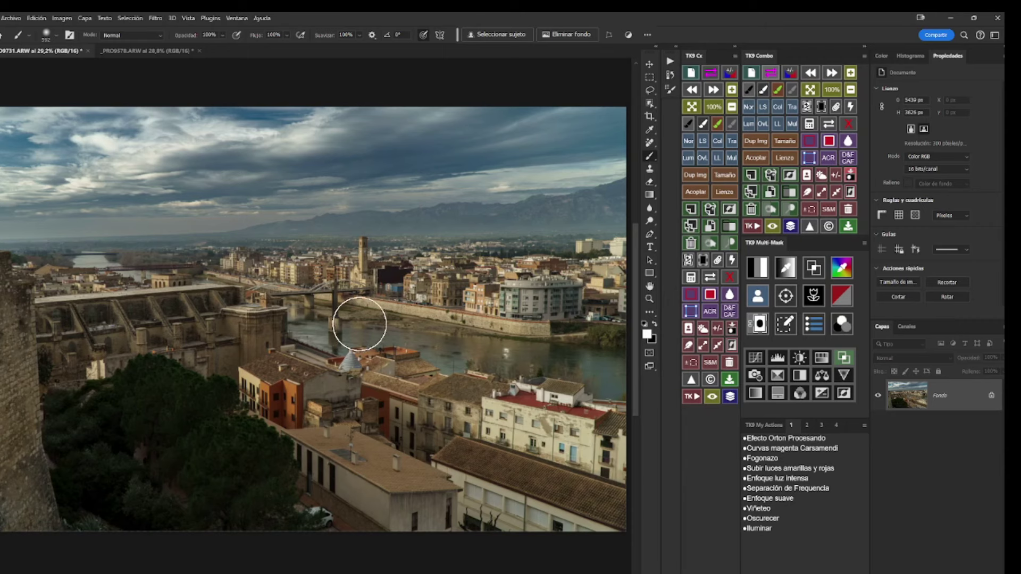
pyautogui.click(771, 470)
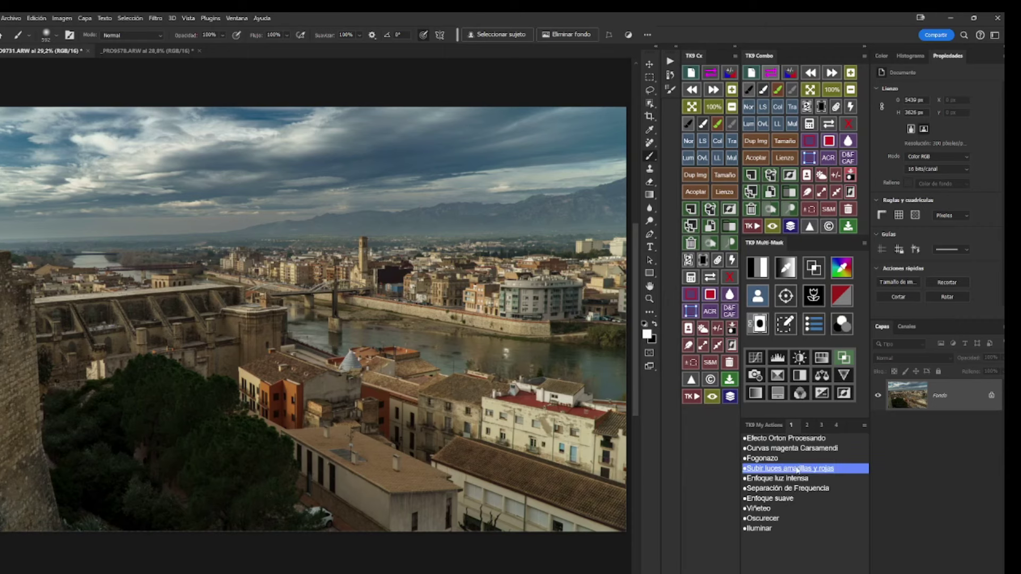
pyautogui.click(147, 52)
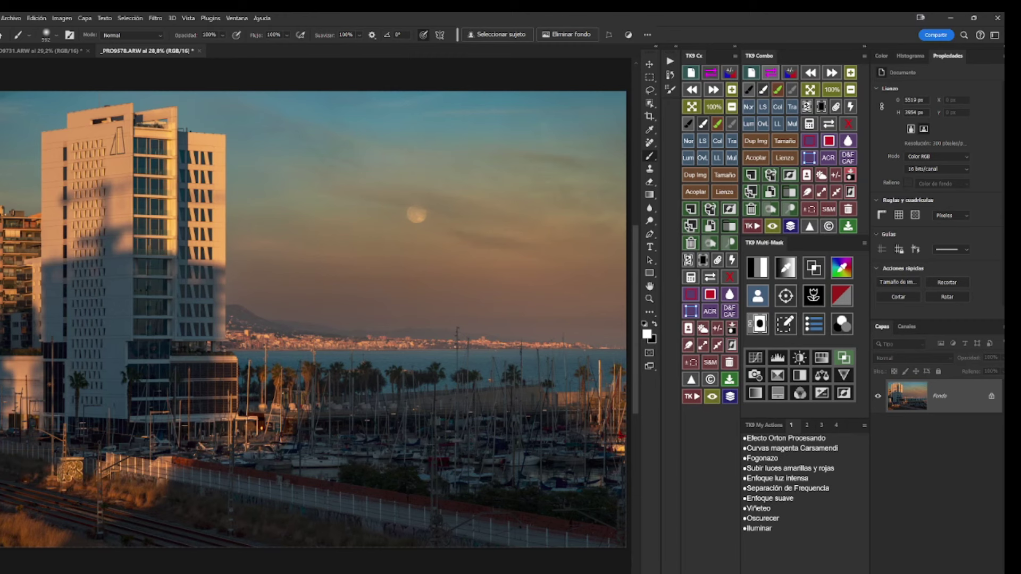
pyautogui.click(921, 404)
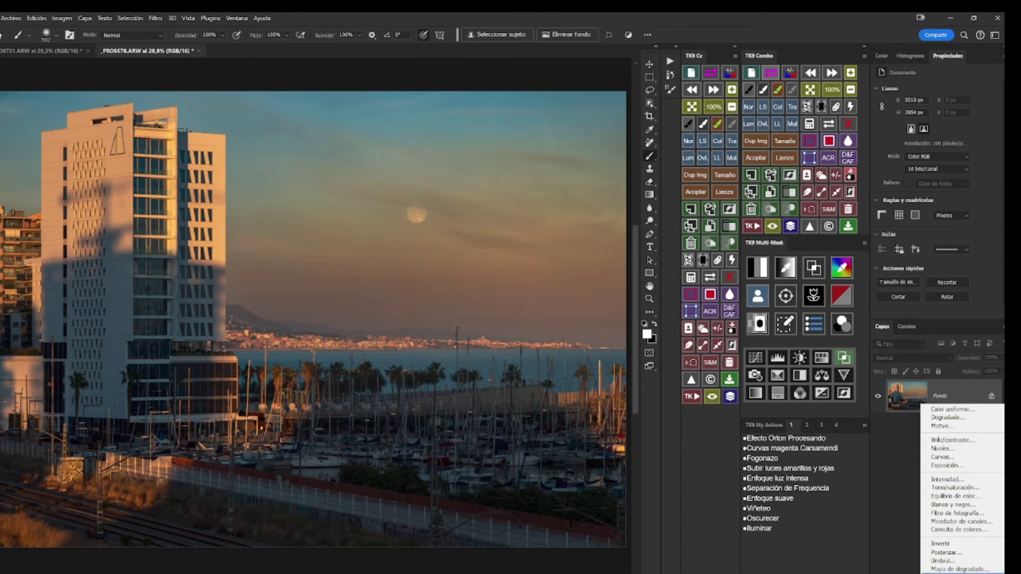
# Add a Selective Color layer with Yellows set to Magenta +50 and Black −50.
pyautogui.click(958, 573)
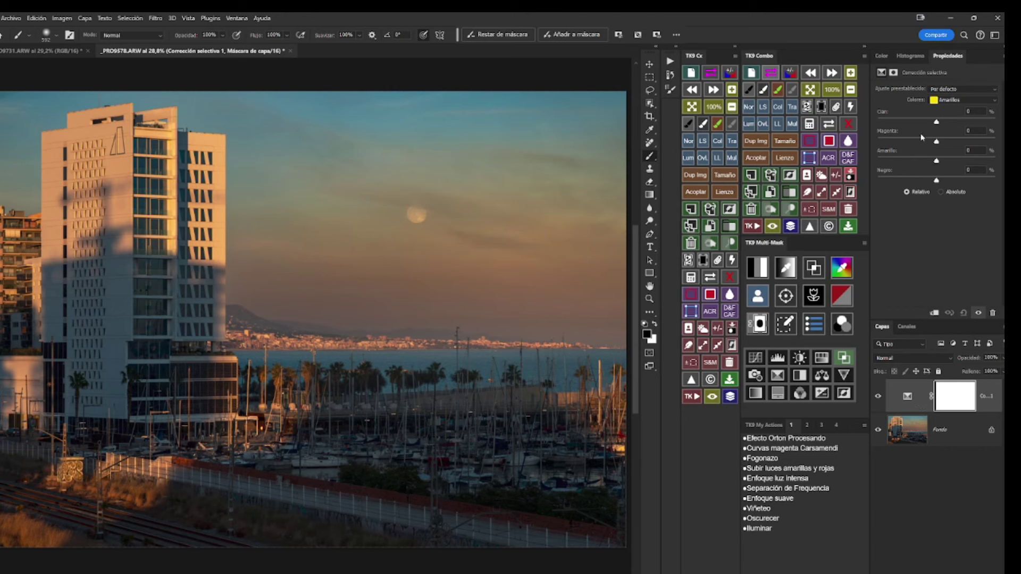
pyautogui.click(968, 130)
pyautogui.write('50')
pyautogui.click(978, 170)
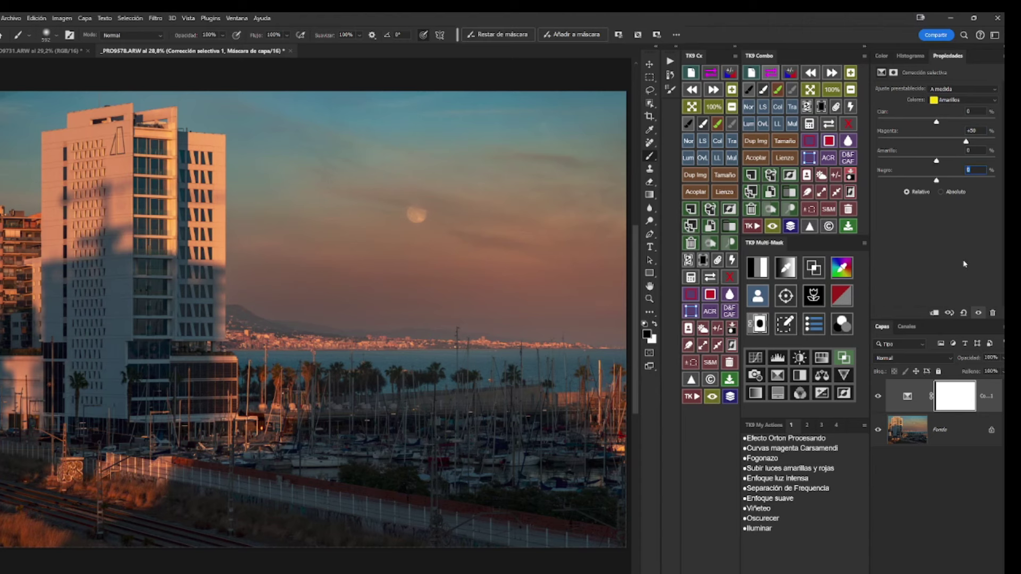
pyautogui.write('-50')
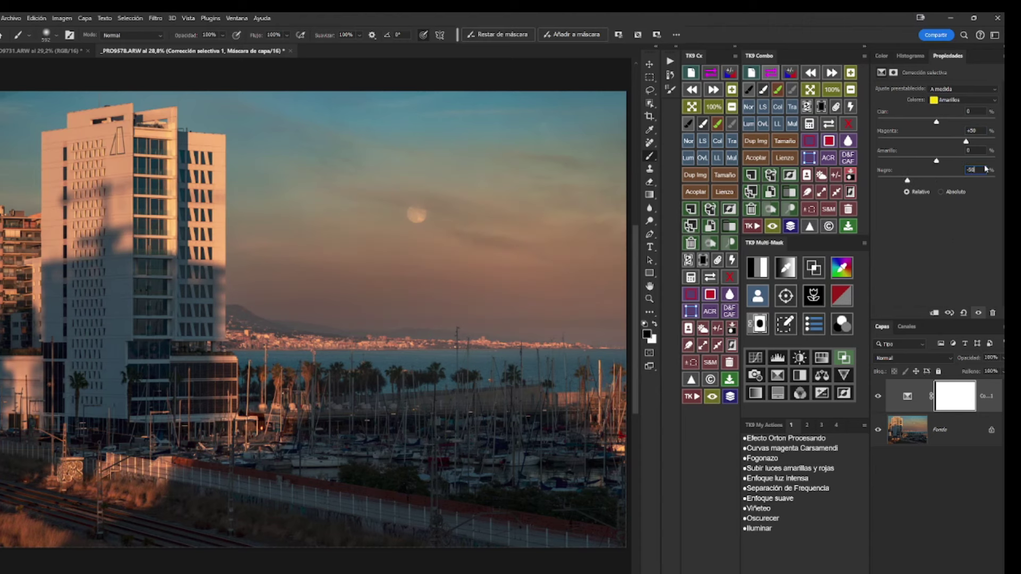
# Set the Reds range to Magenta +50 and Black −50.
pyautogui.click(962, 102)
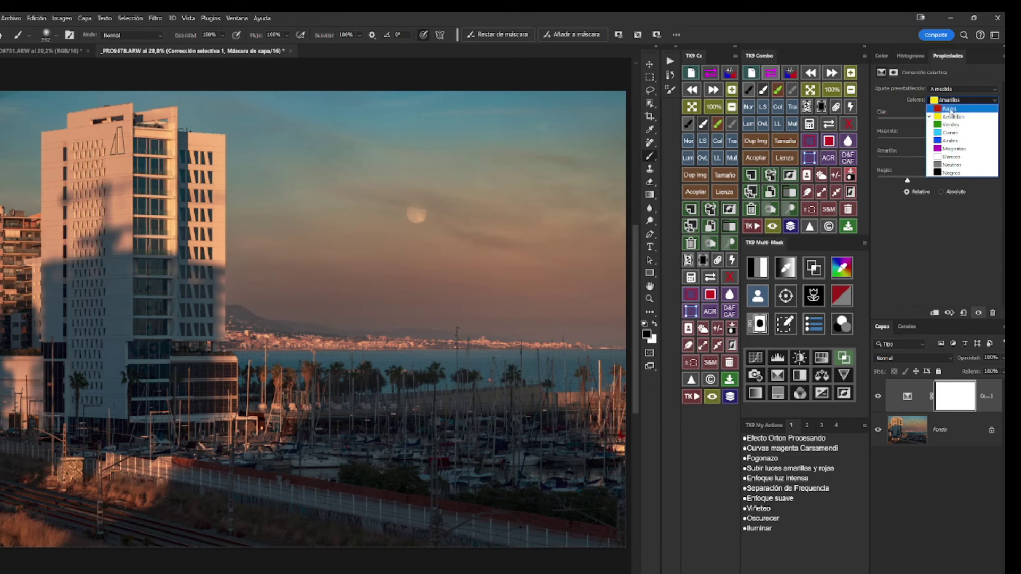
pyautogui.click(952, 103)
pyautogui.click(979, 131)
pyautogui.write('0')
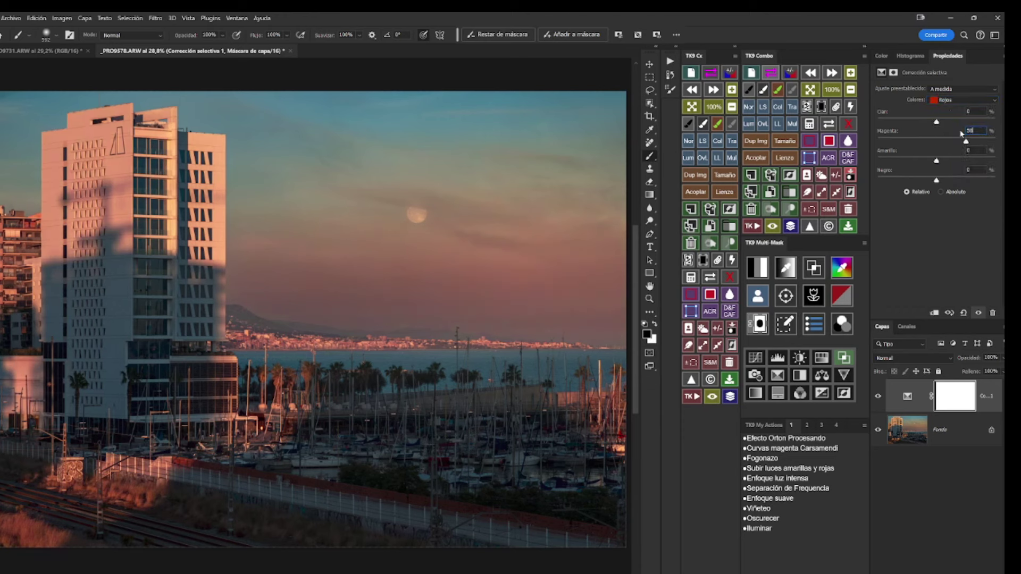
pyautogui.click(978, 170)
pyautogui.write('50')
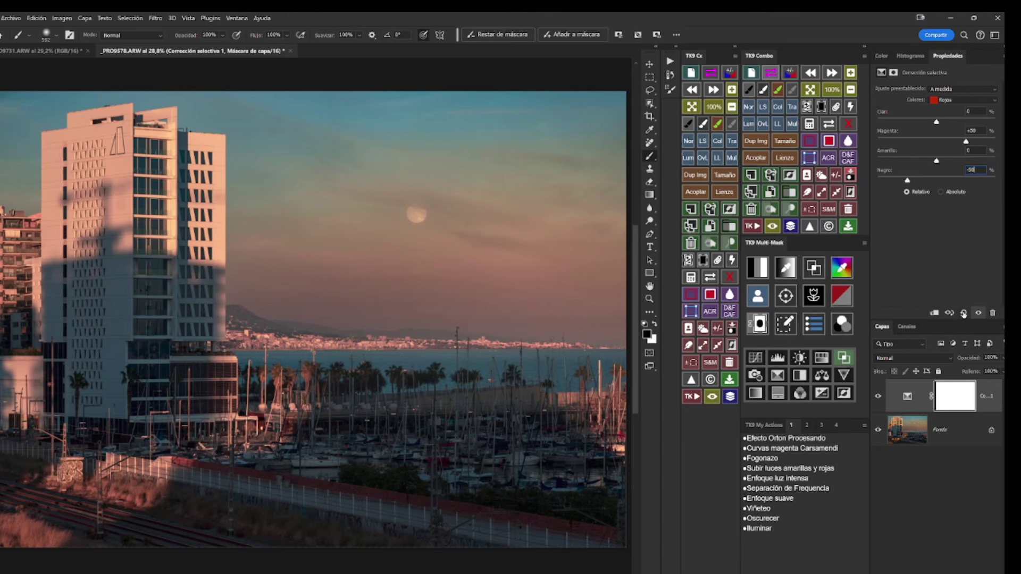
pyautogui.press('Return')
# Lower the adjustment layer's opacity to 48% and compare with and without it.
pyautogui.click(1002, 371)
pyautogui.moveTo(1002, 371); pyautogui.dragTo(974, 374)
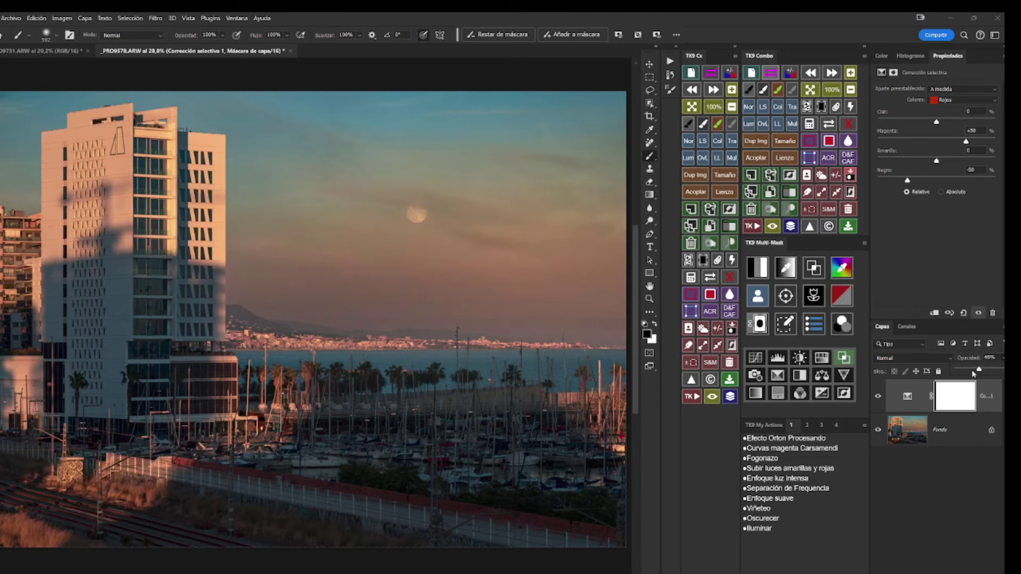
pyautogui.click(878, 399)
pyautogui.click(878, 398)
pyautogui.click(878, 398)
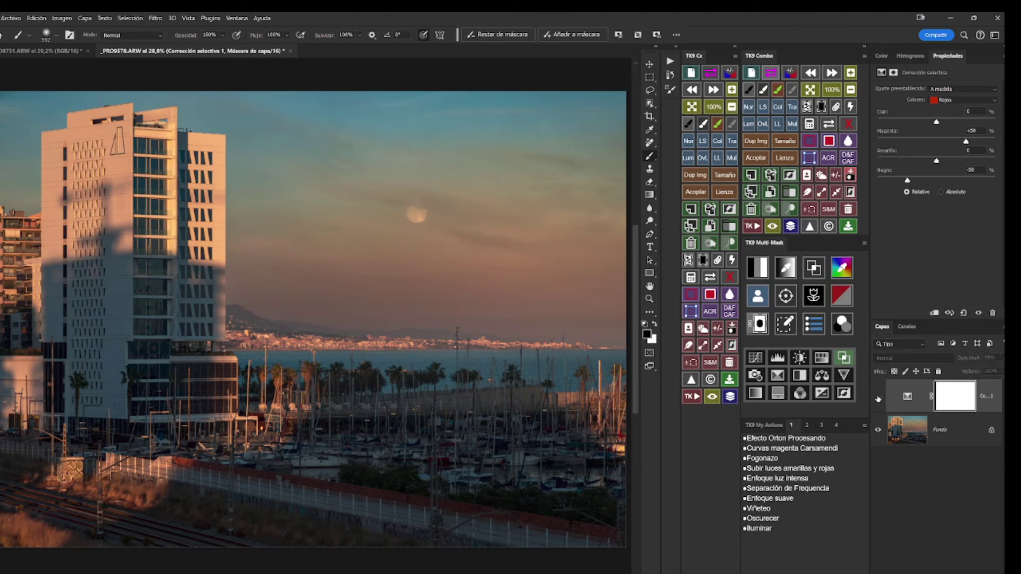
pyautogui.click(878, 398)
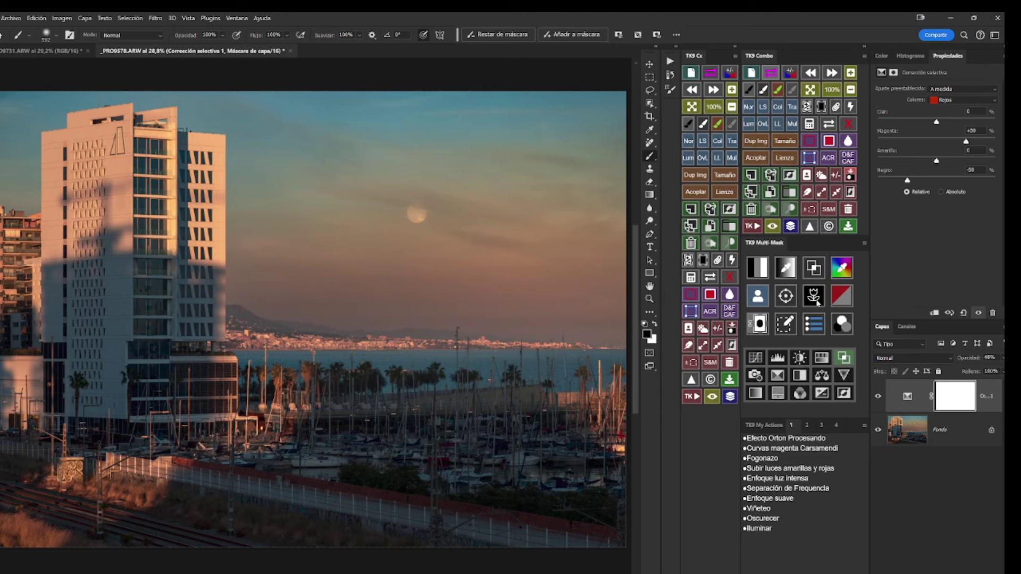
pyautogui.click(907, 404)
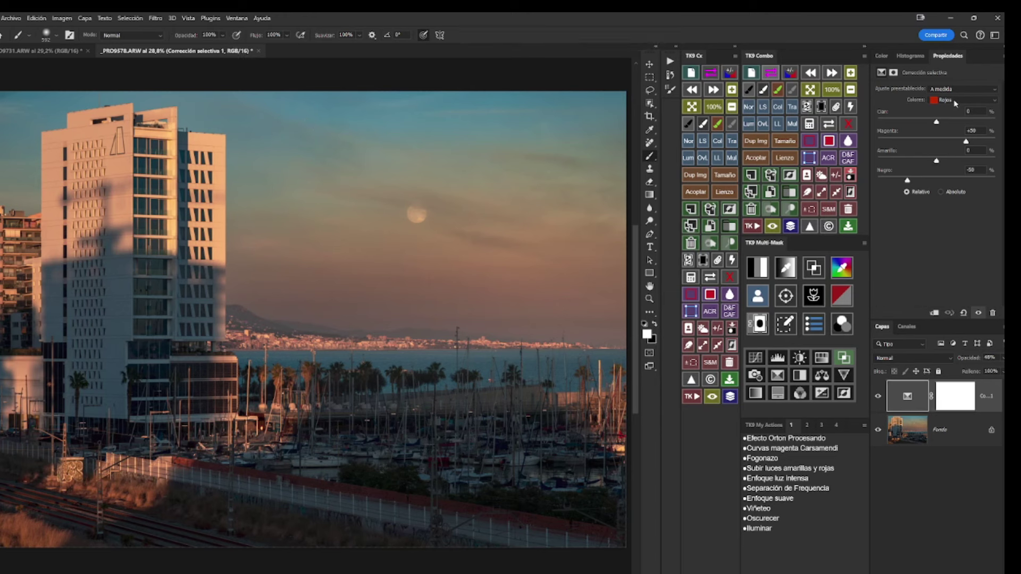
# Reset the magenta and black amounts to zero and opacity to 100%, comparing the result.
pyautogui.hotkey('ctrl', 'z')
pyautogui.moveTo(908, 183); pyautogui.dragTo(937, 181)
pyautogui.moveTo(968, 364); pyautogui.dragTo(992, 364)
pyautogui.click(878, 398)
pyautogui.click(878, 397)
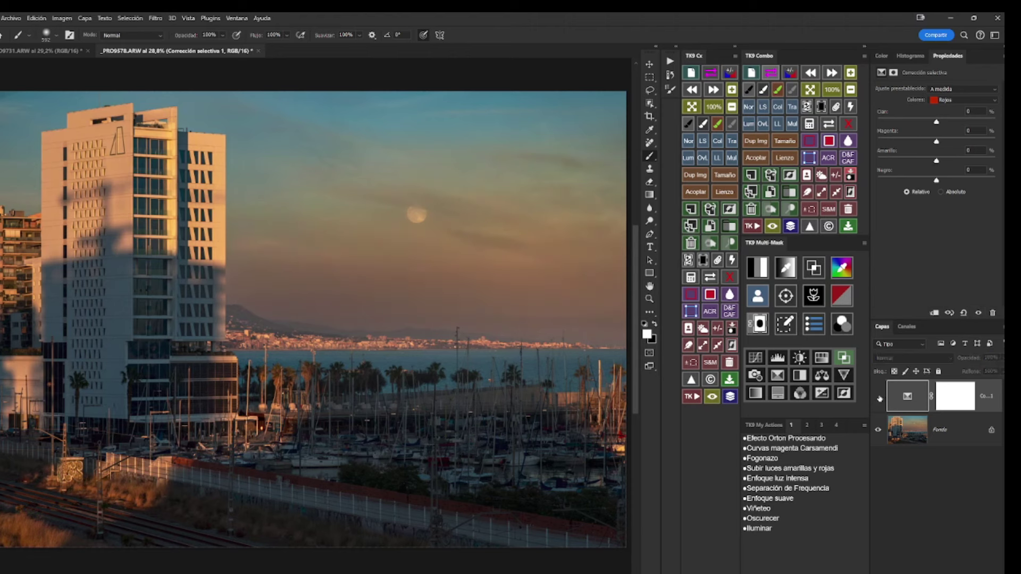
pyautogui.click(879, 398)
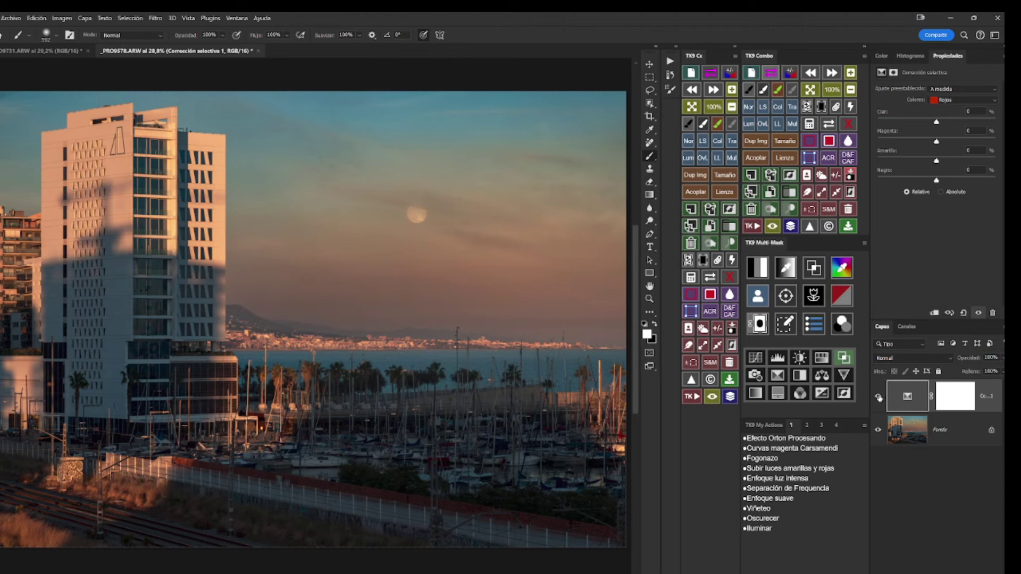
pyautogui.click(879, 398)
pyautogui.click(879, 398)
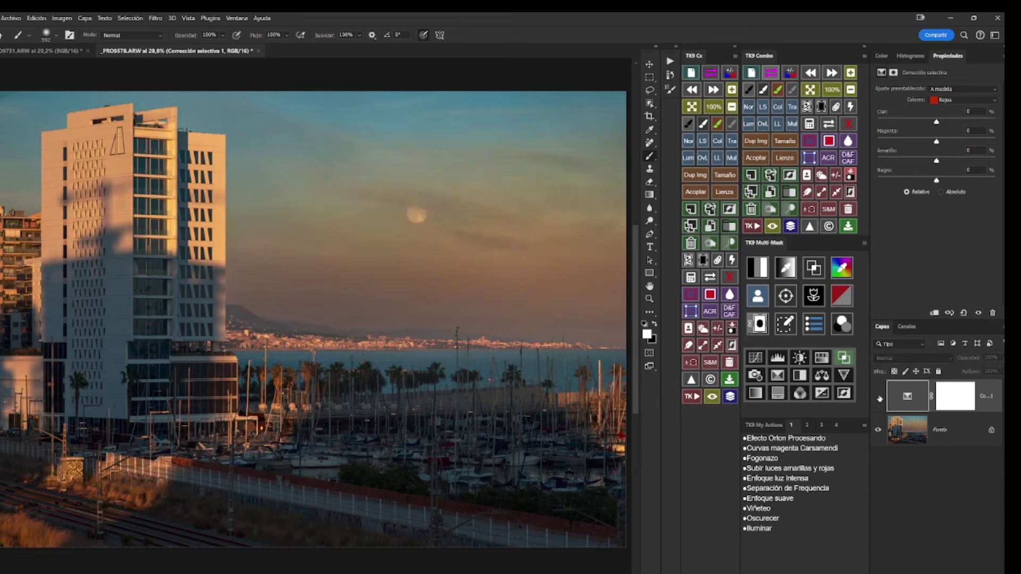
pyautogui.click(879, 398)
pyautogui.click(878, 398)
# Apply the boost yellows and reds action to the river town photo and compare it.
pyautogui.click(36, 52)
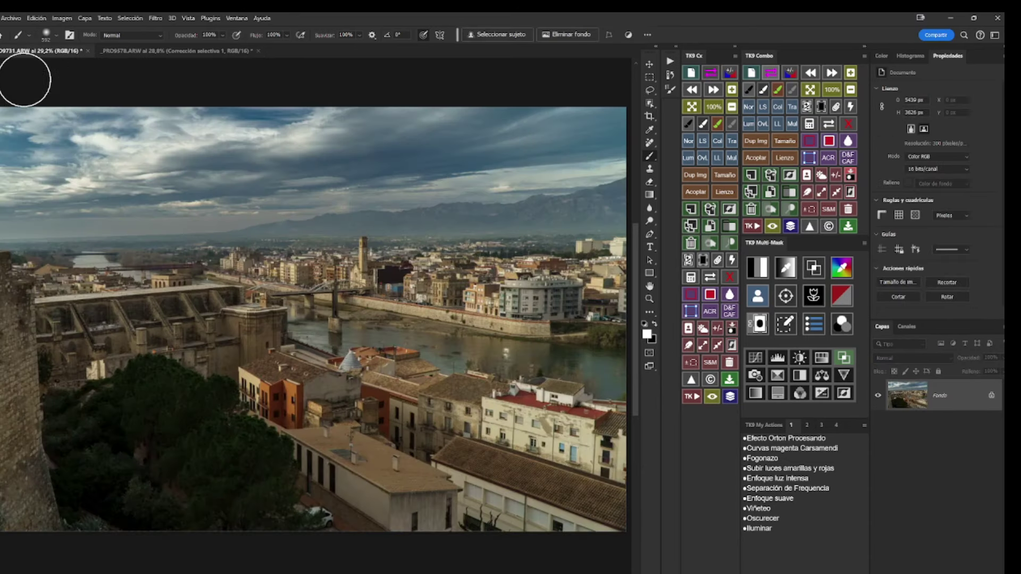
pyautogui.click(806, 471)
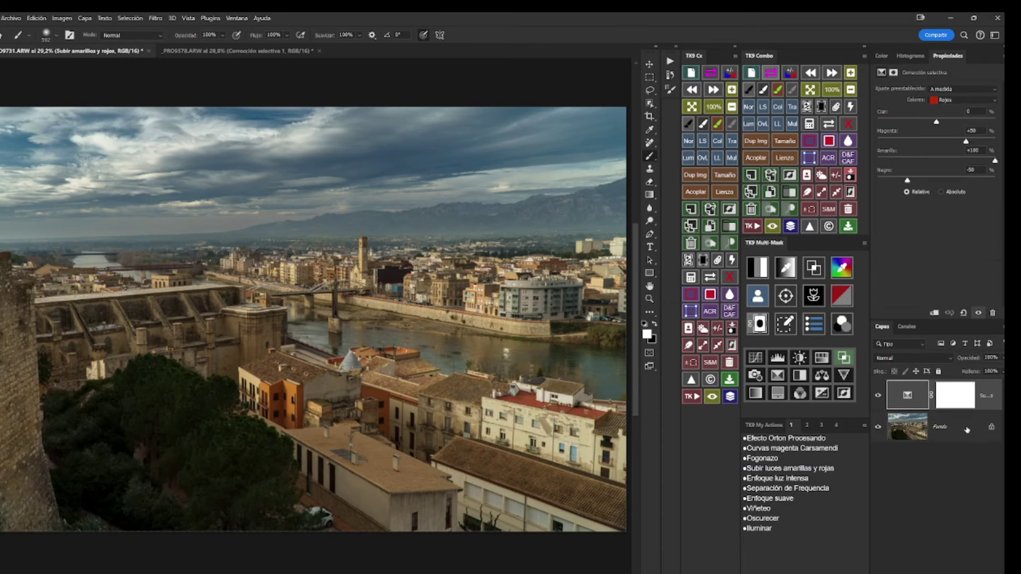
pyautogui.click(879, 396)
pyautogui.click(878, 396)
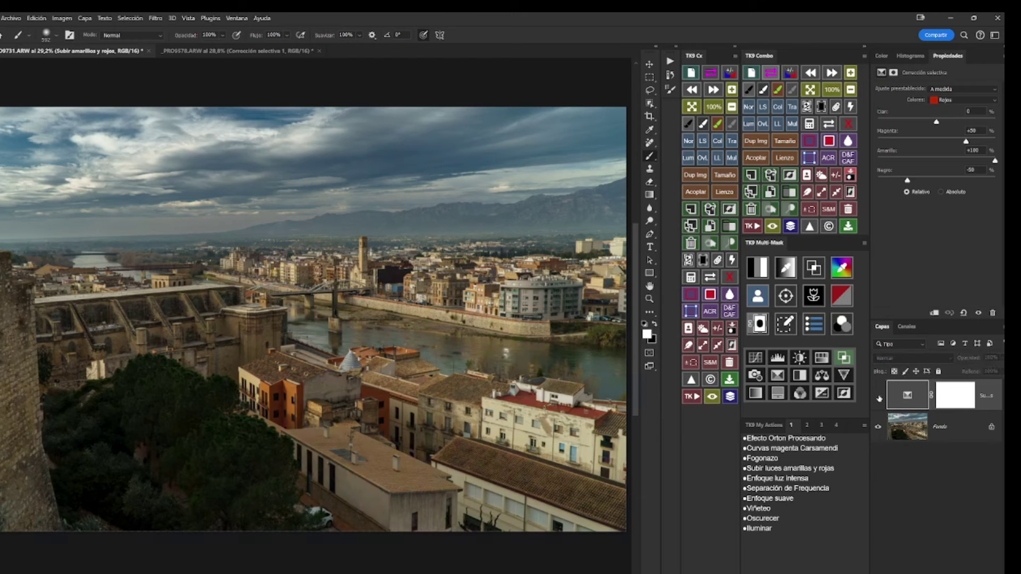
pyautogui.click(878, 395)
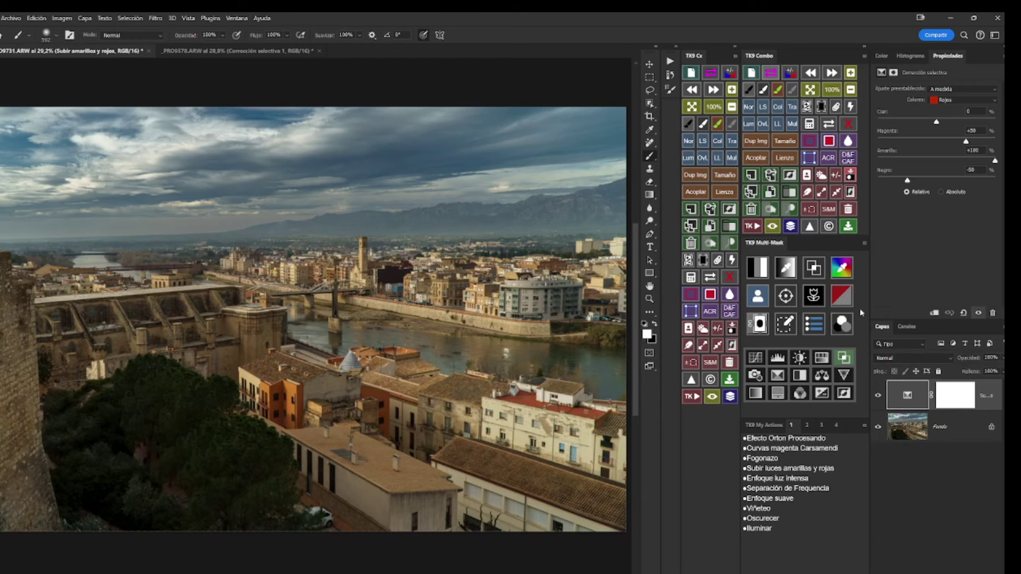
# Delete the selective colour layers from both the harbour and riverside photos.
pyautogui.click(250, 51)
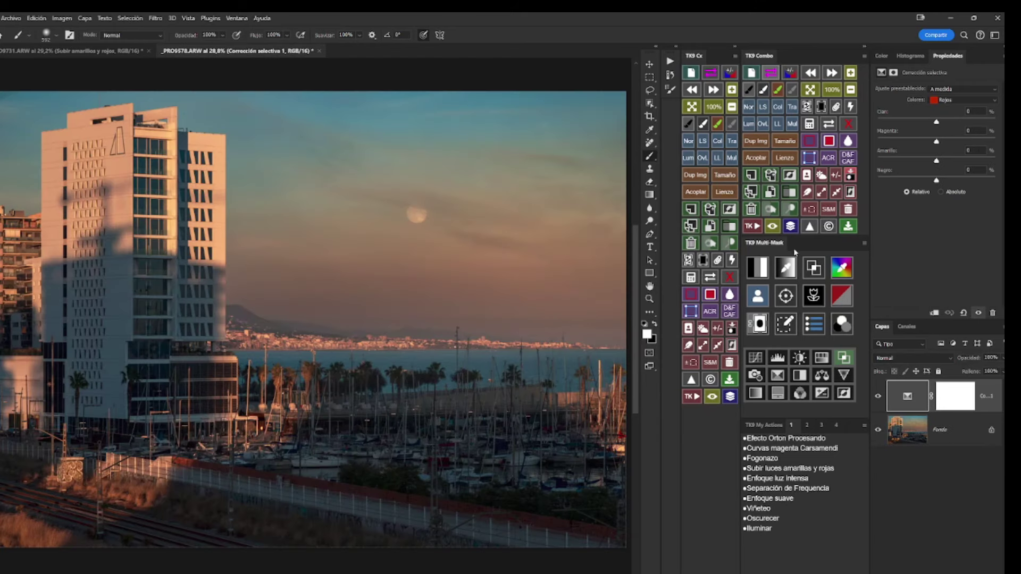
pyautogui.click(751, 209)
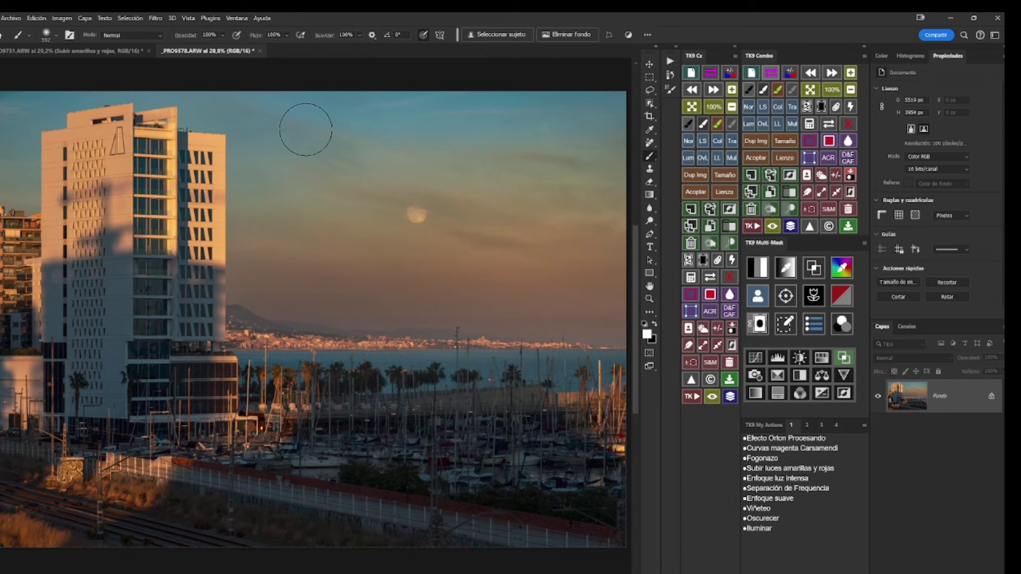
pyautogui.click(92, 51)
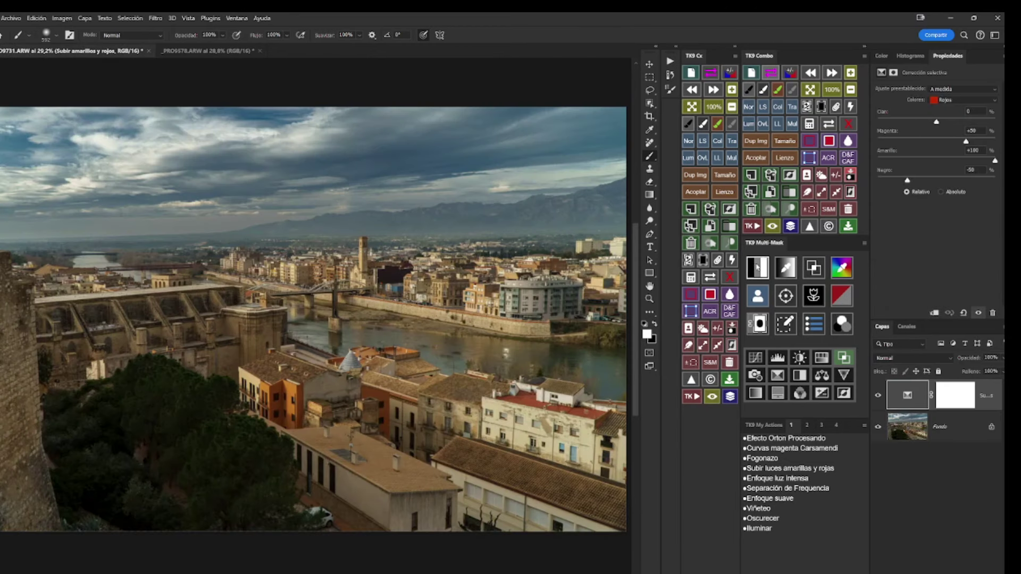
pyautogui.click(751, 209)
pyautogui.click(926, 407)
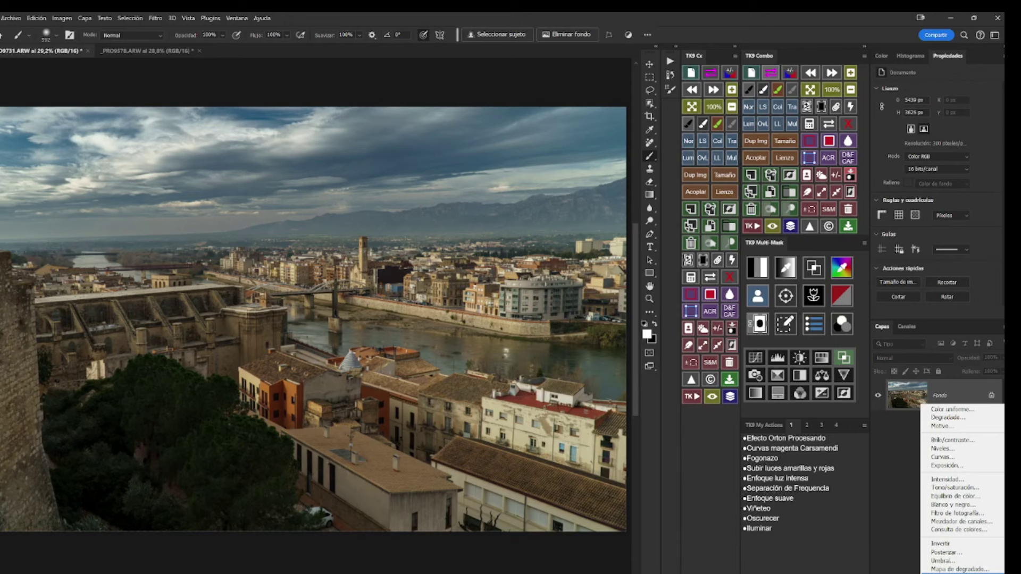
# Add a Selective Color layer with Reds set to Magenta +50 and Black −50.
pyautogui.click(952, 573)
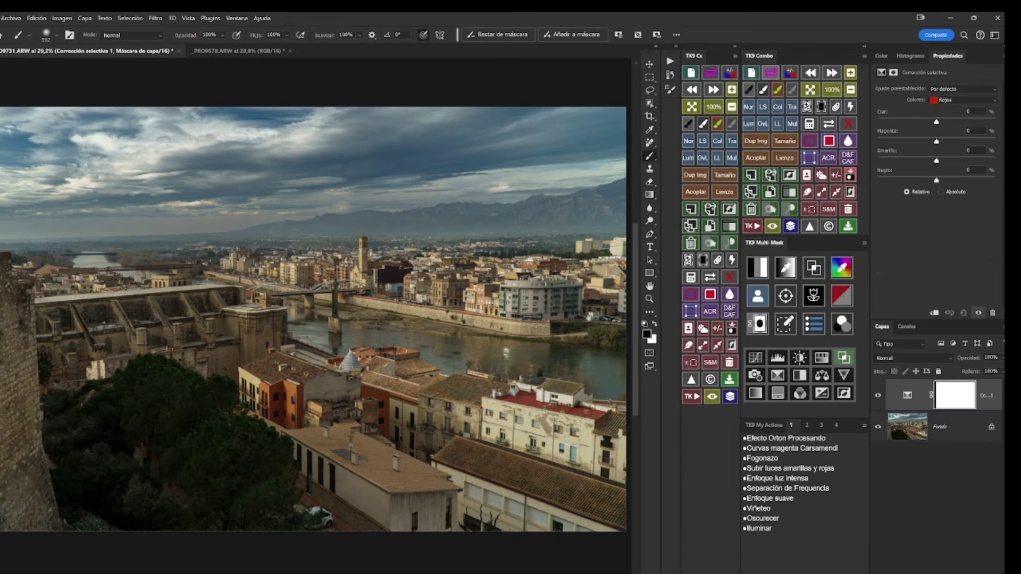
pyautogui.click(964, 131)
pyautogui.write('50')
pyautogui.click(961, 171)
pyautogui.write('-50')
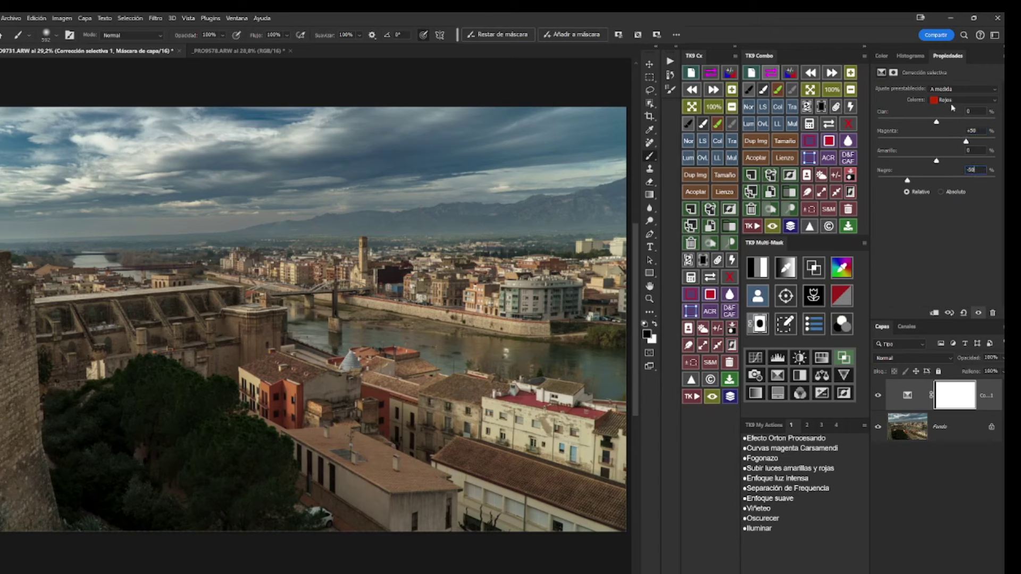
pyautogui.press('Return')
# Set the Yellows range to Magenta +50 and Black −50.
pyautogui.click(944, 101)
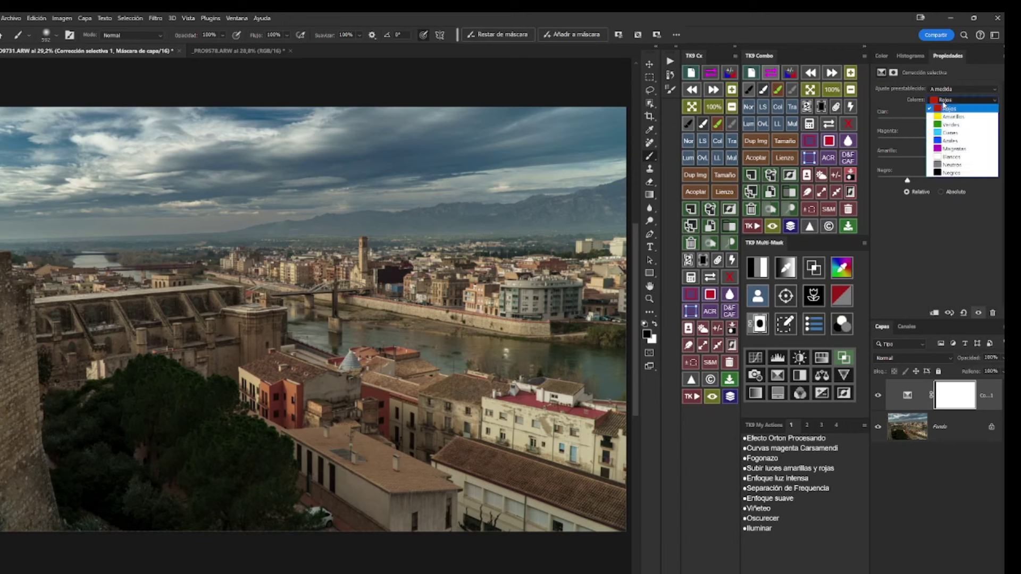
pyautogui.click(952, 109)
pyautogui.click(983, 131)
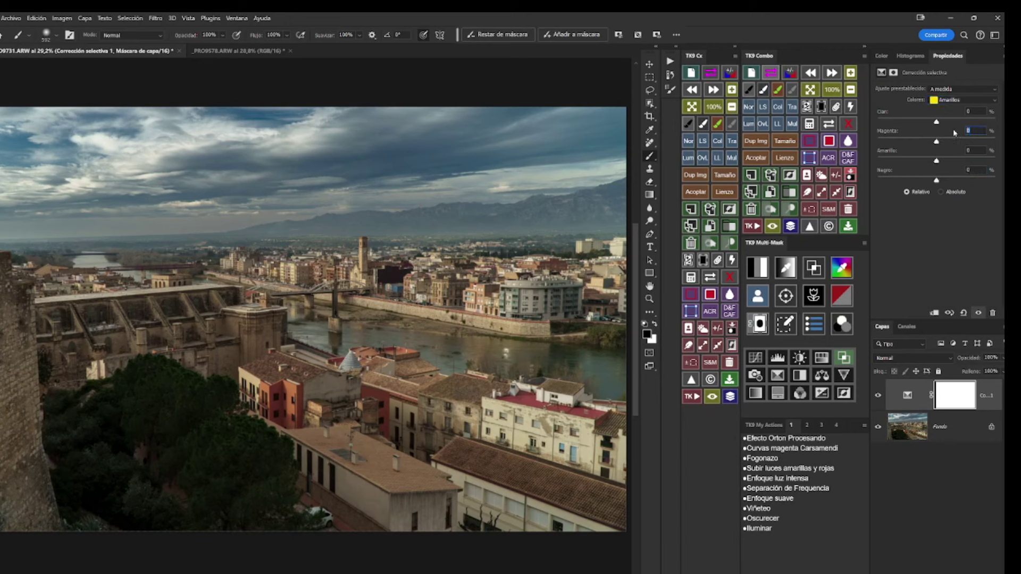
pyautogui.write('0')
pyautogui.click(978, 169)
pyautogui.write('50')
pyautogui.press('Return')
pyautogui.click(912, 394)
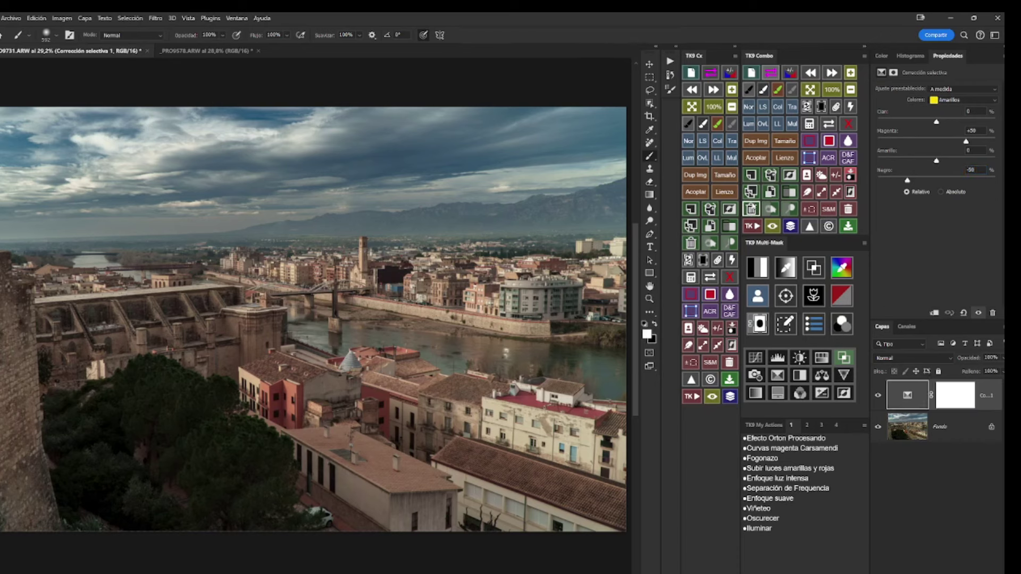
# Stack extra copies of Corrección selectiva 1, delete them, then hide the remaining layer.
pyautogui.click(751, 192)
pyautogui.click(751, 192)
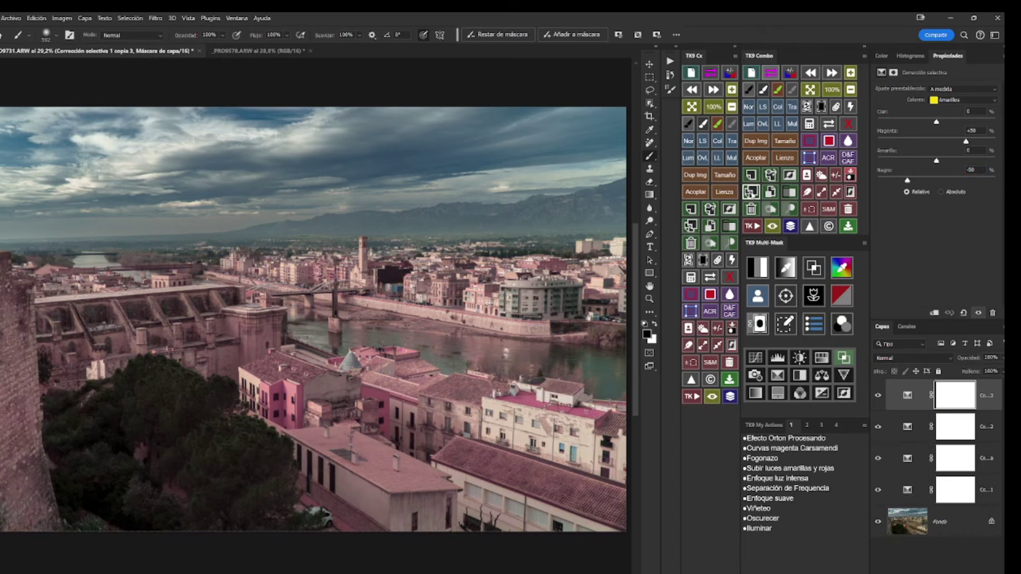
pyautogui.click(789, 448)
pyautogui.click(751, 209)
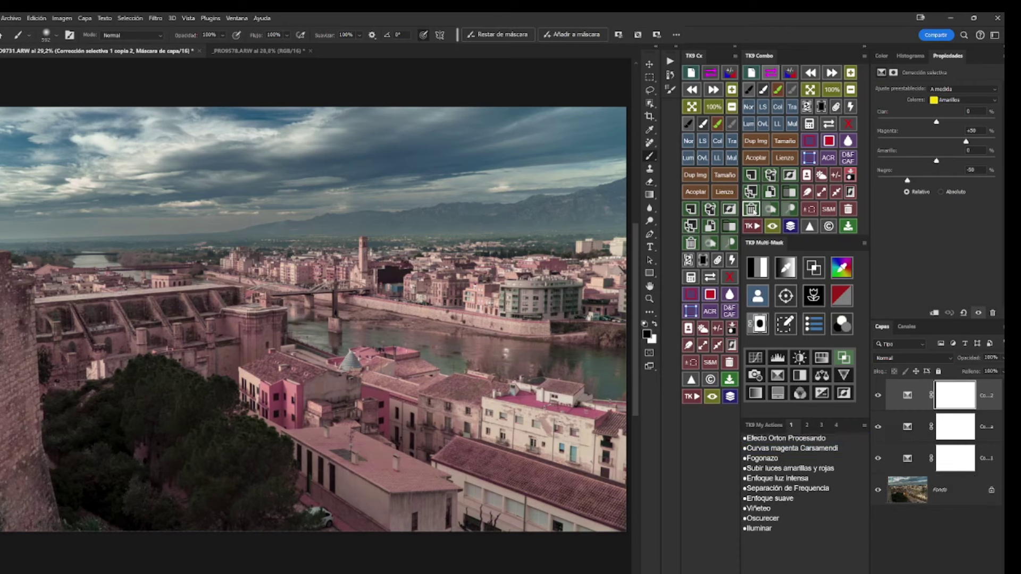
pyautogui.click(751, 209)
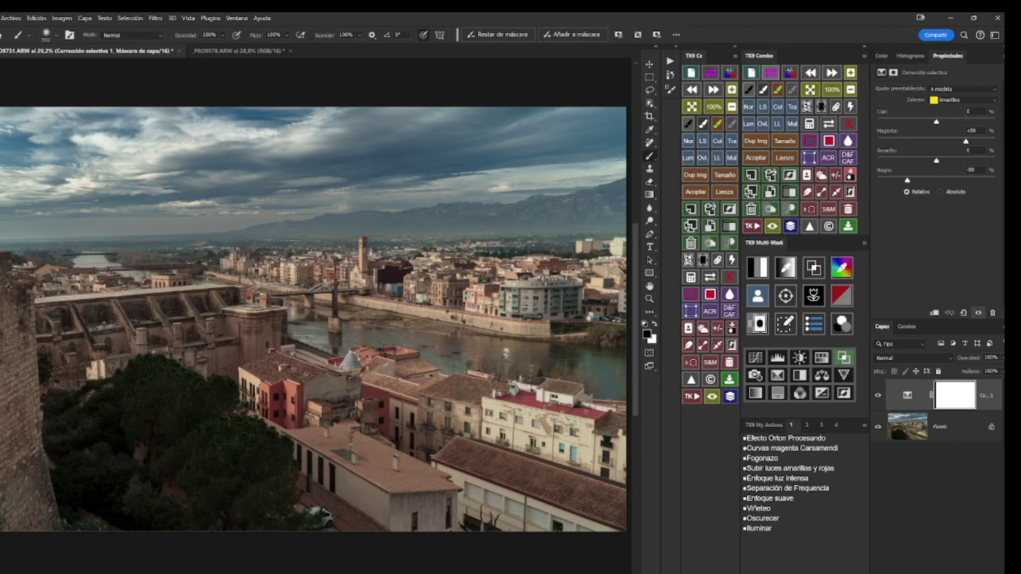
pyautogui.click(878, 396)
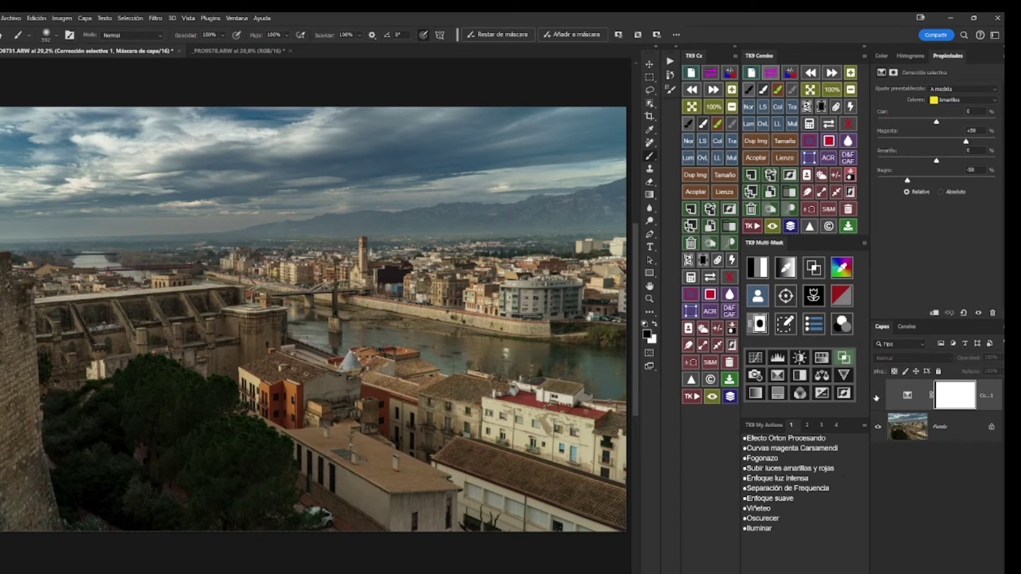
pyautogui.click(877, 396)
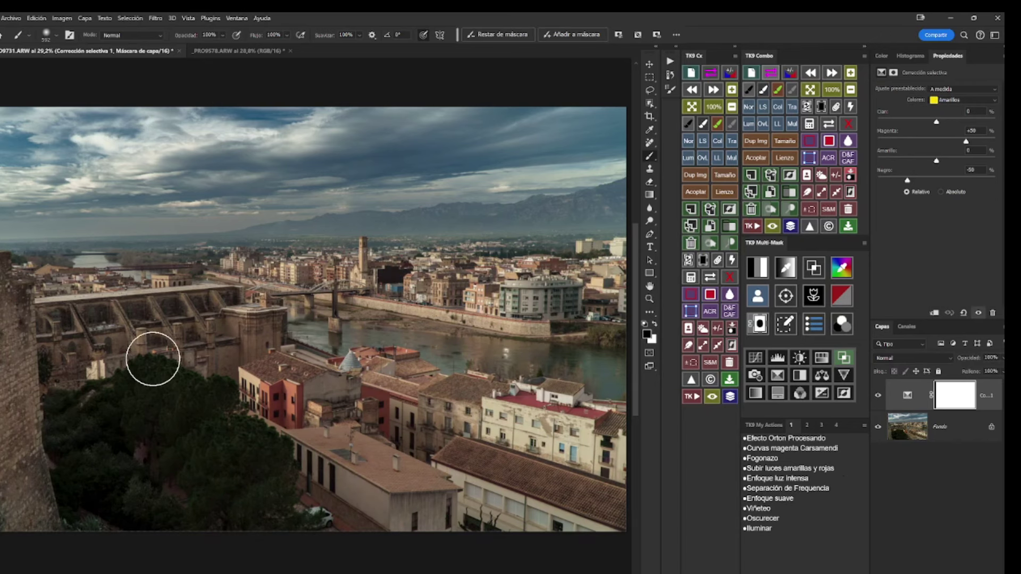
pyautogui.click(878, 397)
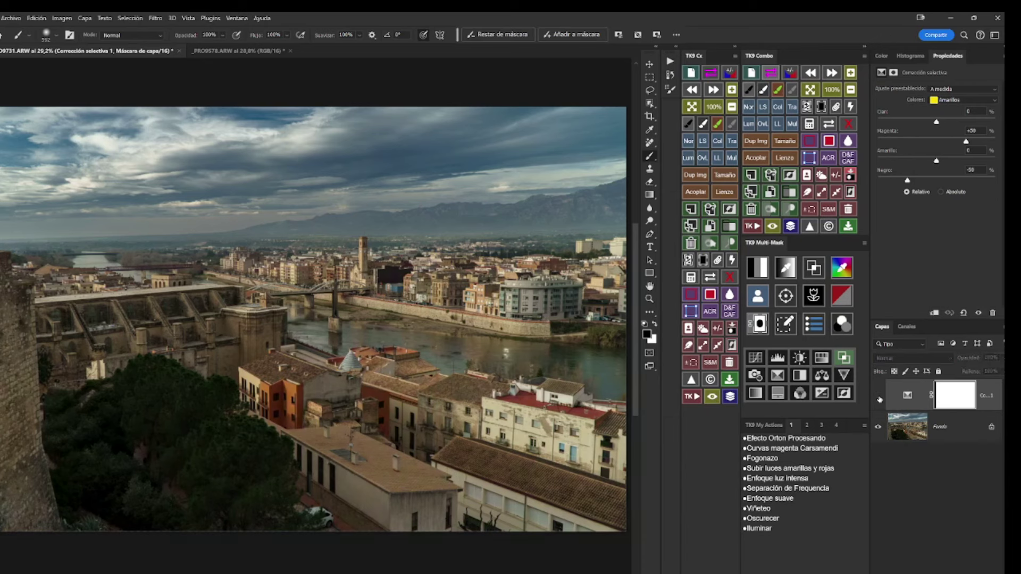
# Apply the Subir amarillos y rojos action and compare with and without its layer.
pyautogui.click(791, 468)
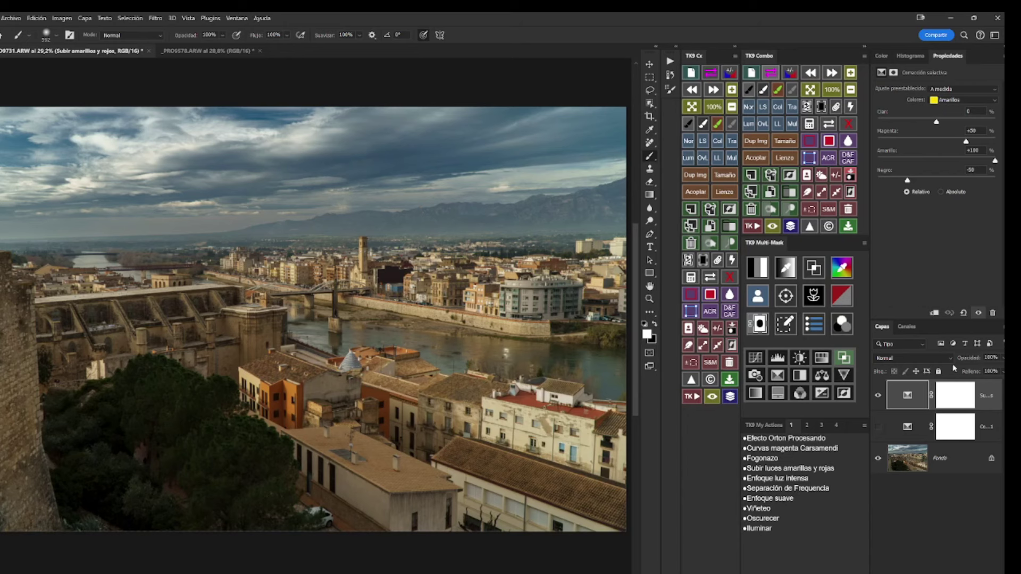
pyautogui.click(878, 396)
pyautogui.click(878, 397)
pyautogui.click(878, 397)
pyautogui.click(878, 399)
# Review the action layer's settings for every colour range, ending on Reds.
pyautogui.click(960, 100)
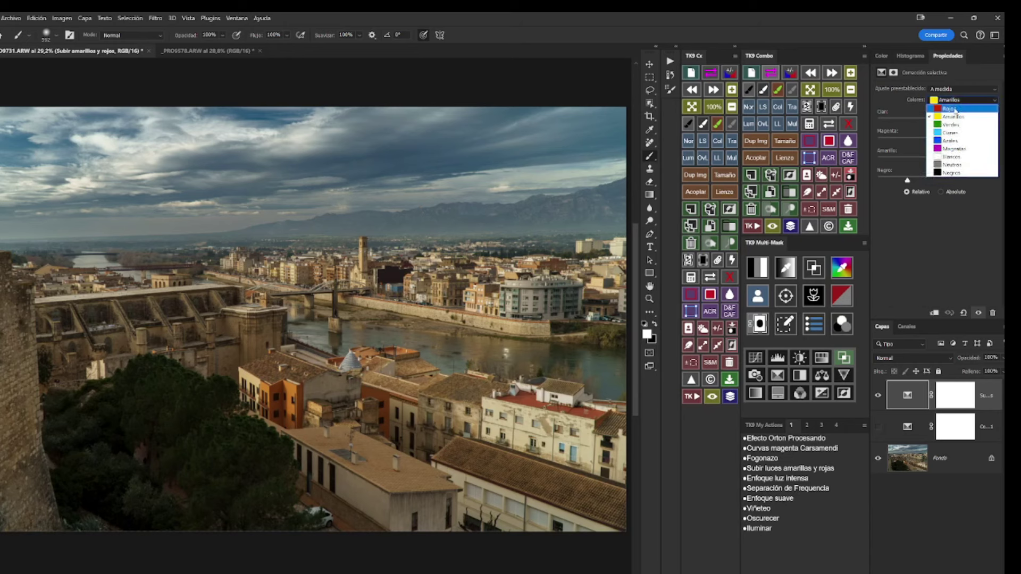
pyautogui.click(956, 110)
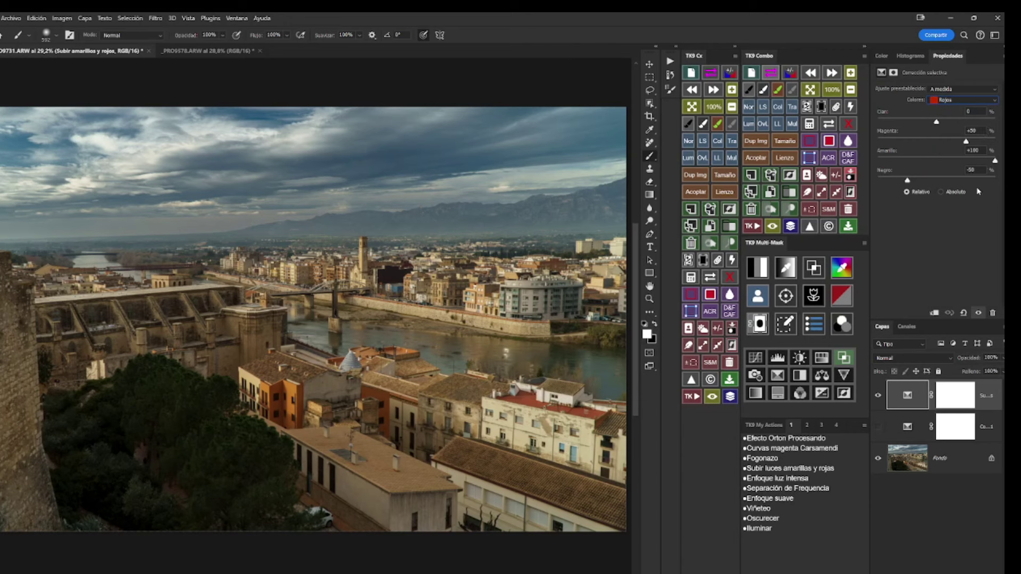
pyautogui.click(959, 101)
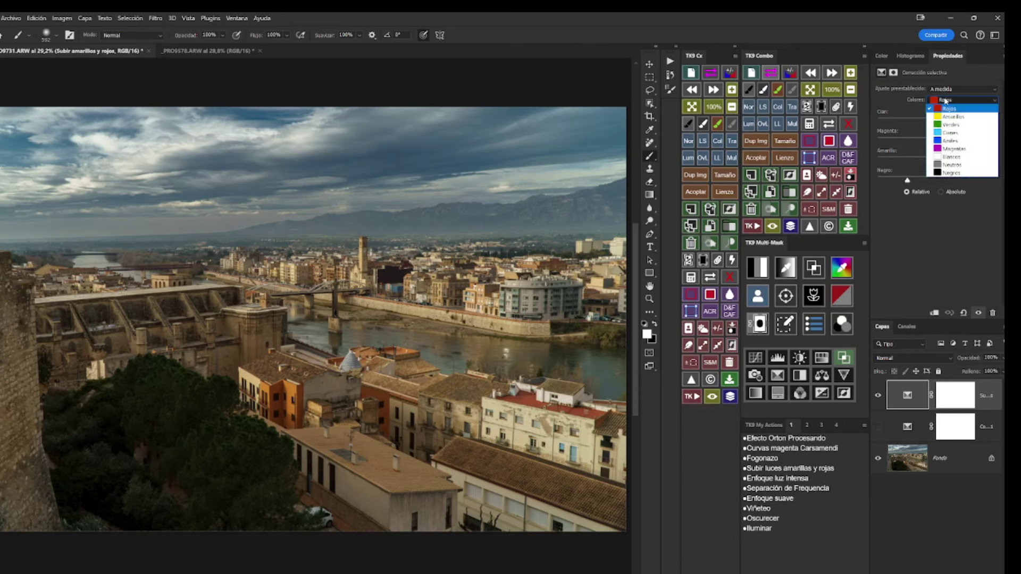
pyautogui.click(947, 125)
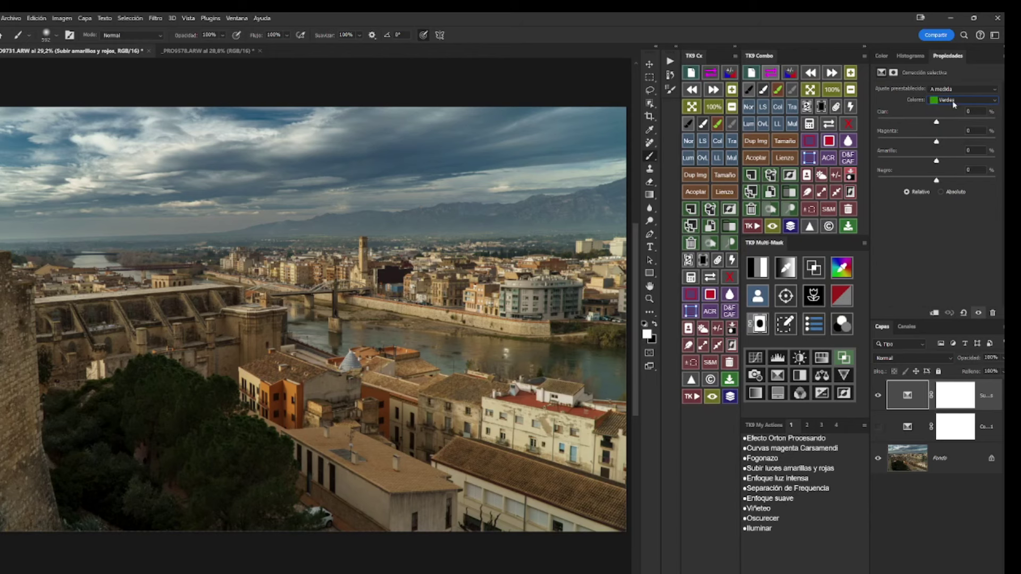
pyautogui.click(953, 101)
pyautogui.click(952, 138)
pyautogui.click(949, 101)
pyautogui.click(953, 142)
pyautogui.click(956, 101)
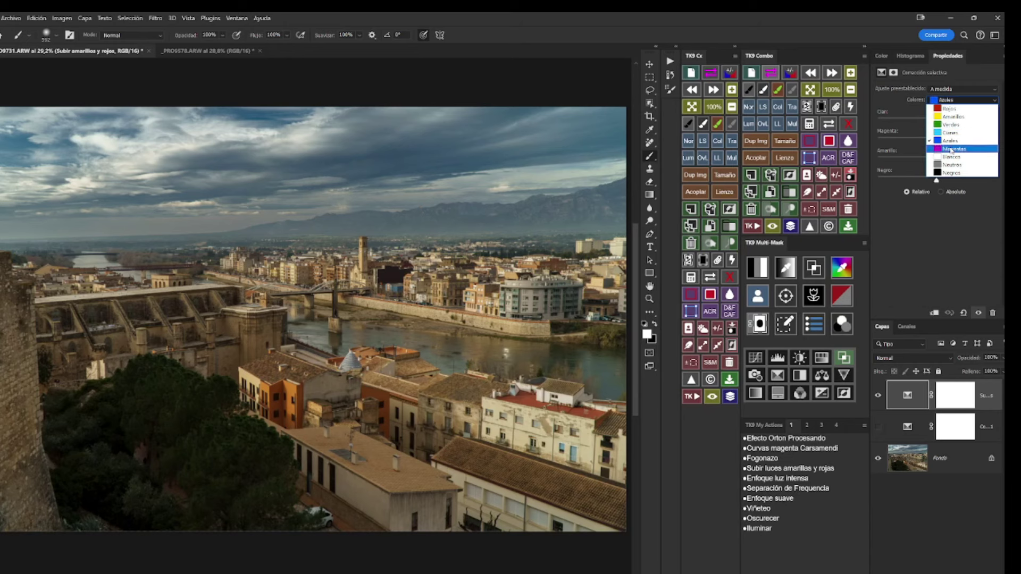
pyautogui.click(952, 149)
pyautogui.click(951, 103)
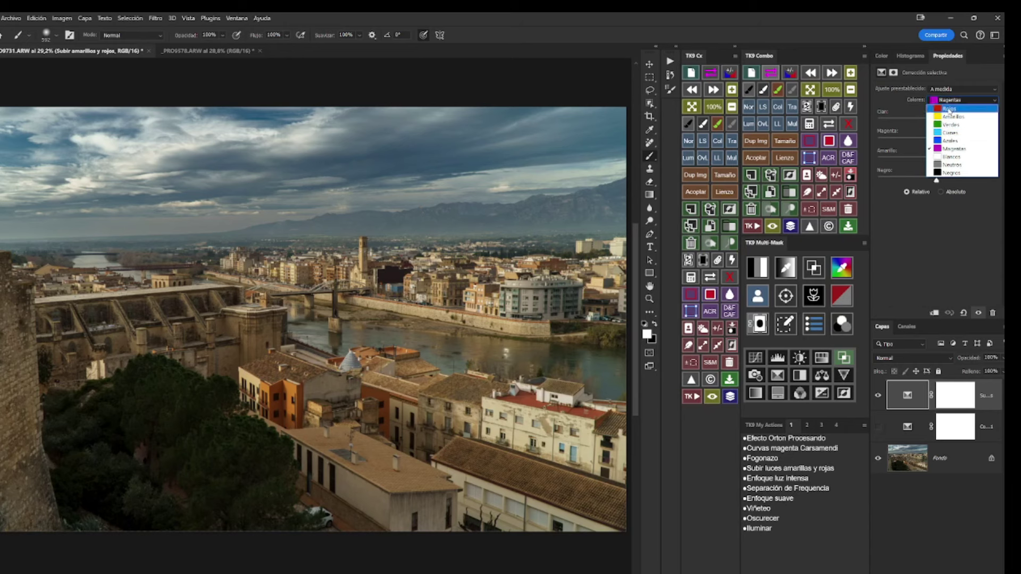
pyautogui.click(951, 157)
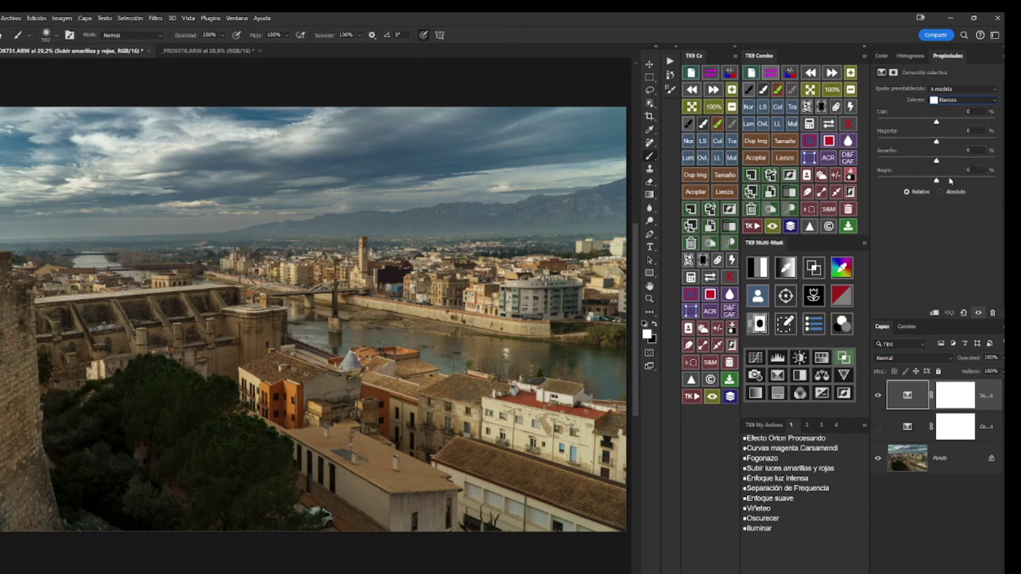
pyautogui.click(946, 103)
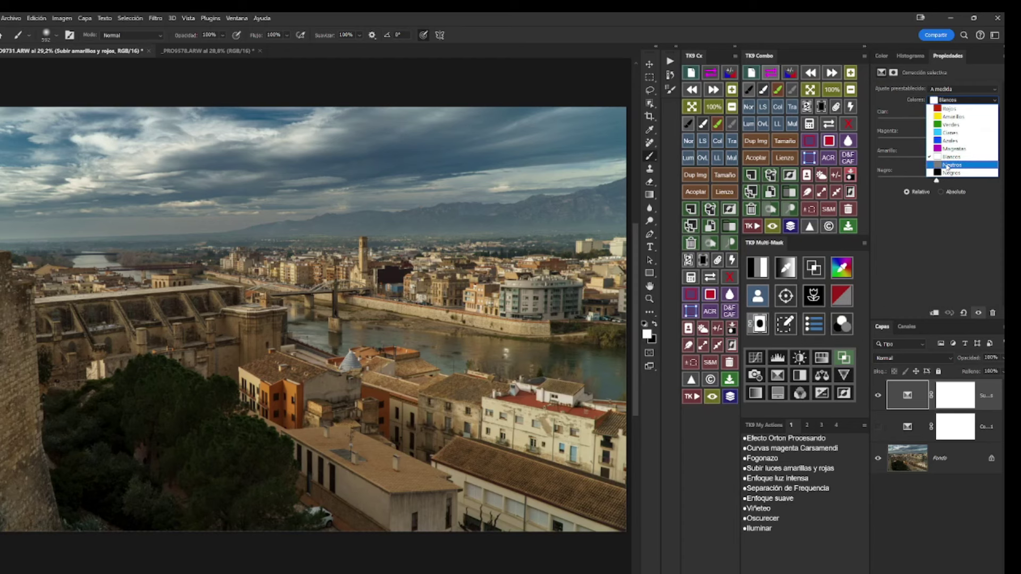
pyautogui.click(947, 166)
pyautogui.click(939, 101)
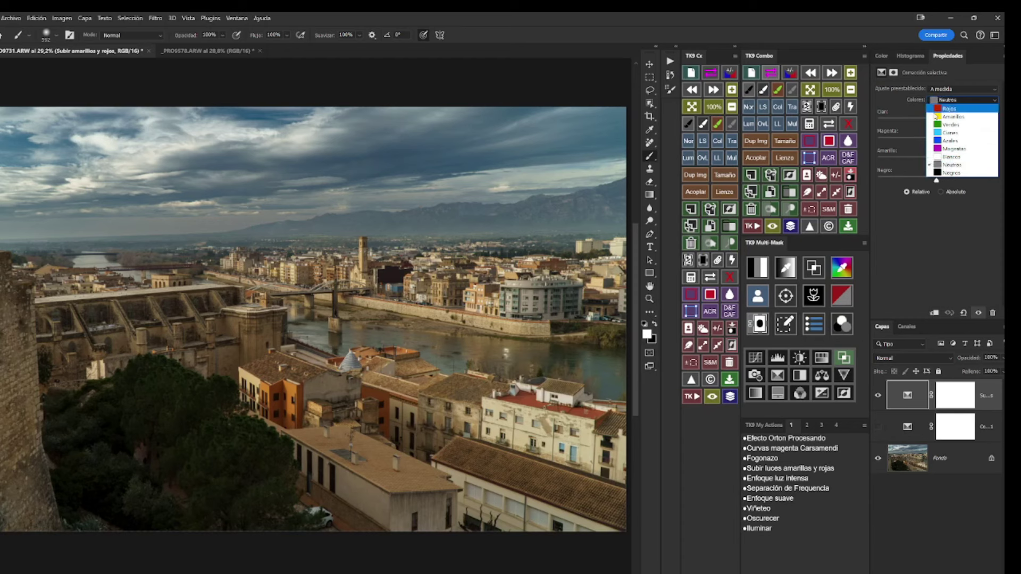
pyautogui.click(949, 173)
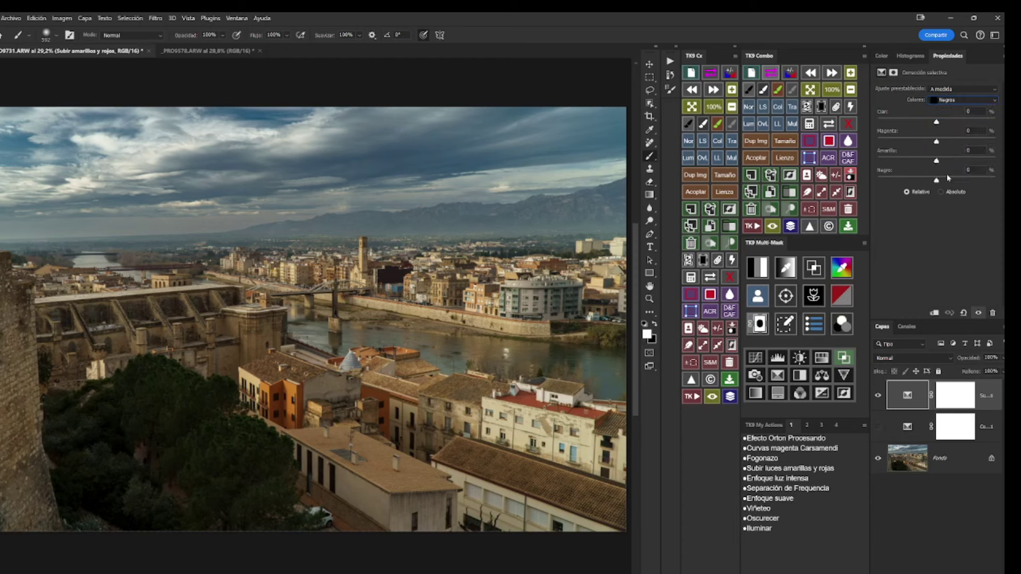
pyautogui.click(945, 102)
pyautogui.click(950, 113)
# Toggle layer visibility so only the top Subir amarillos y rojos layer shows.
pyautogui.click(878, 427)
pyautogui.click(878, 395)
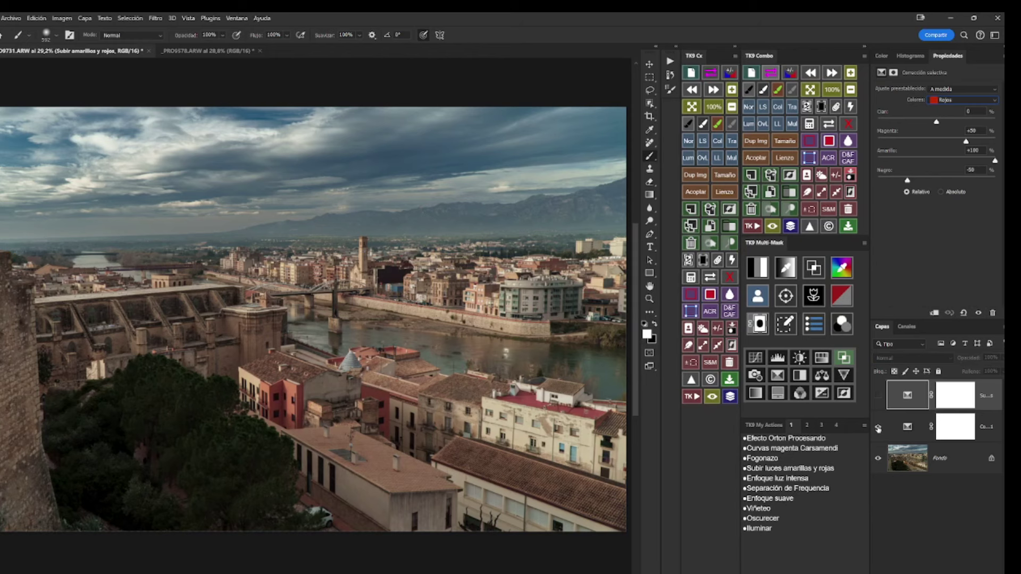
pyautogui.click(878, 427)
pyautogui.click(878, 397)
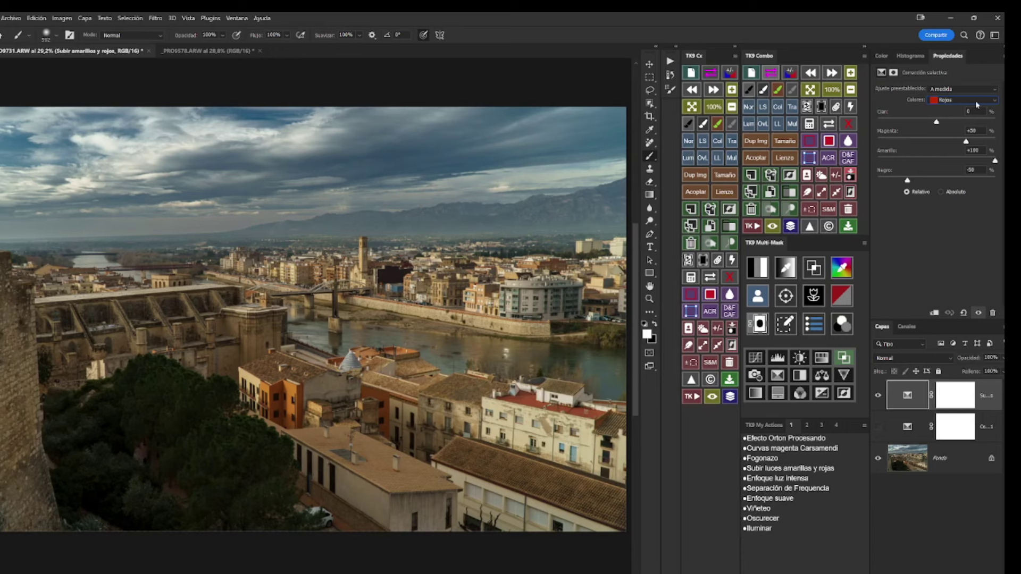
# Float the Properties panel and review Amarillos on the top layer and Rojos on Corrección selectiva 1.
pyautogui.moveTo(955, 60); pyautogui.dragTo(298, 193)
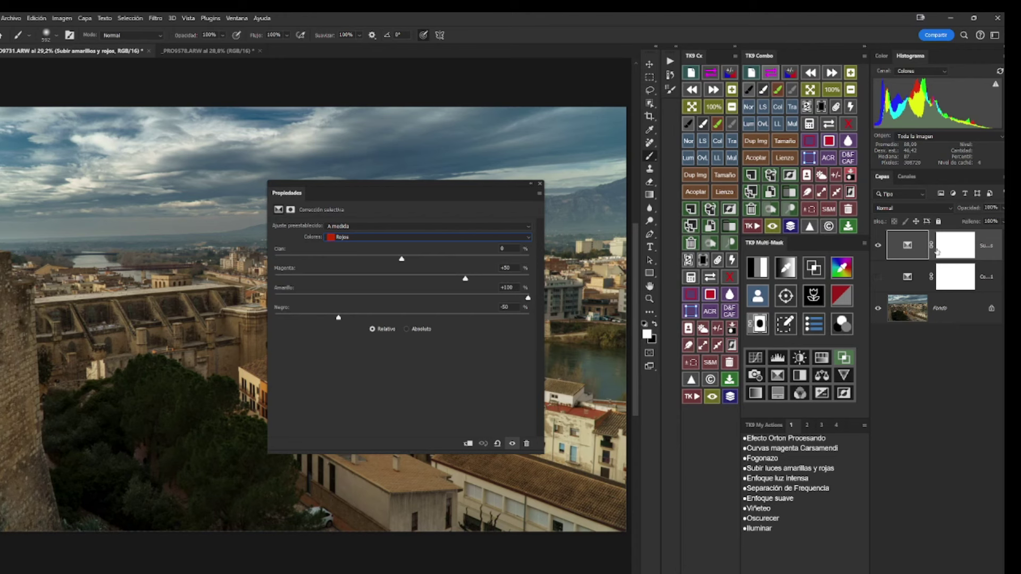
pyautogui.click(497, 237)
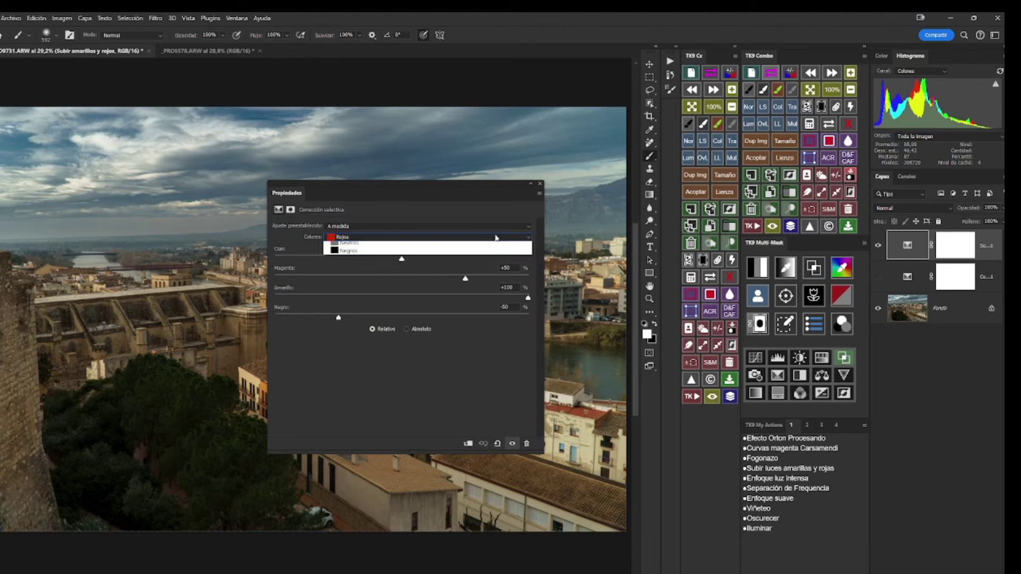
pyautogui.click(485, 255)
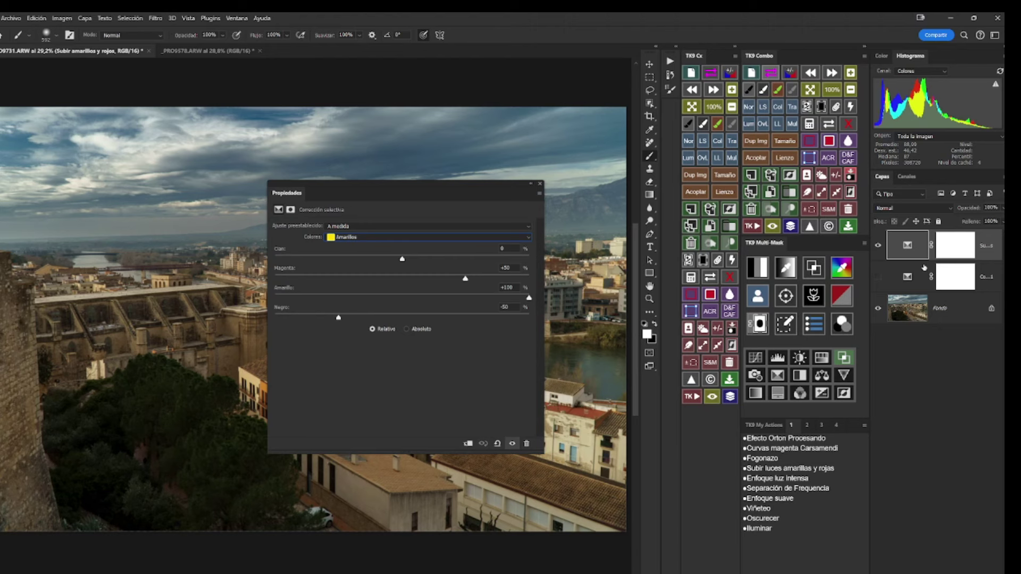
pyautogui.click(879, 245)
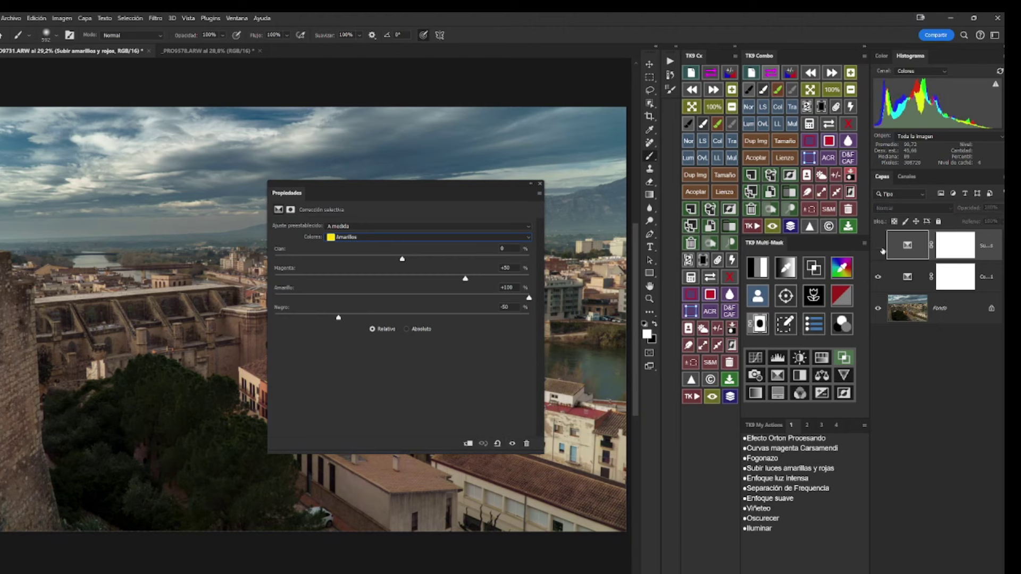
pyautogui.click(908, 277)
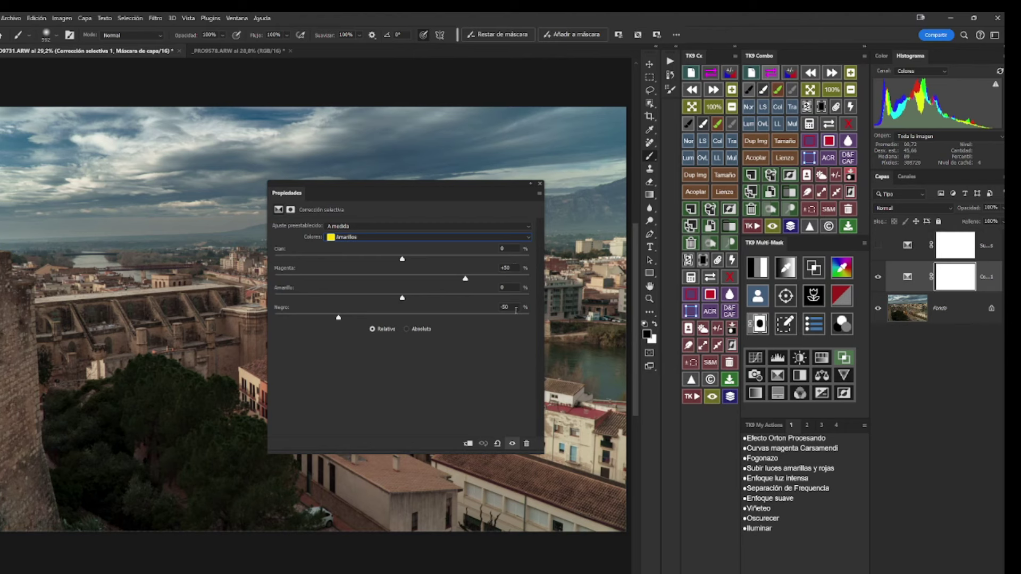
pyautogui.click(464, 238)
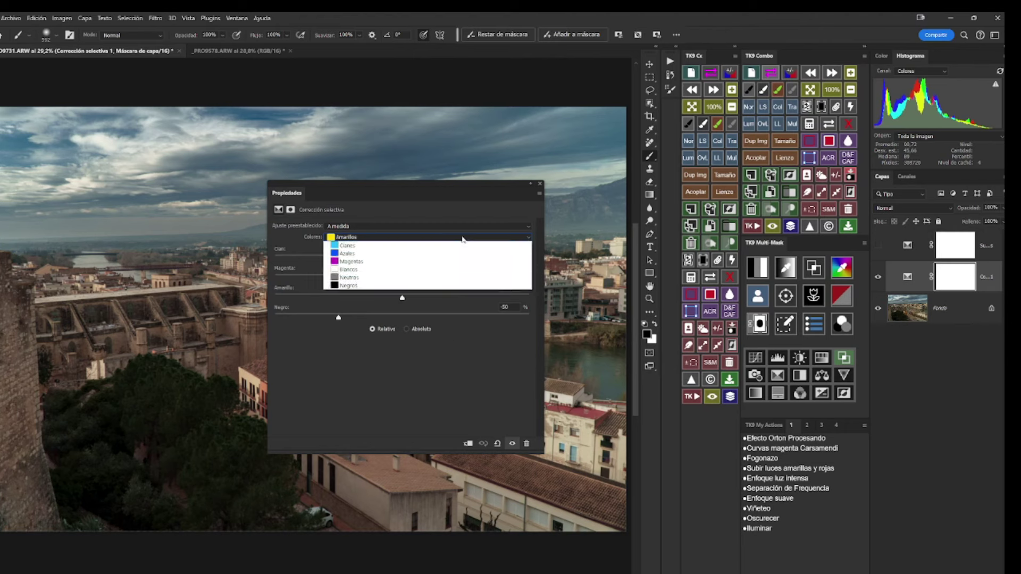
pyautogui.click(467, 232)
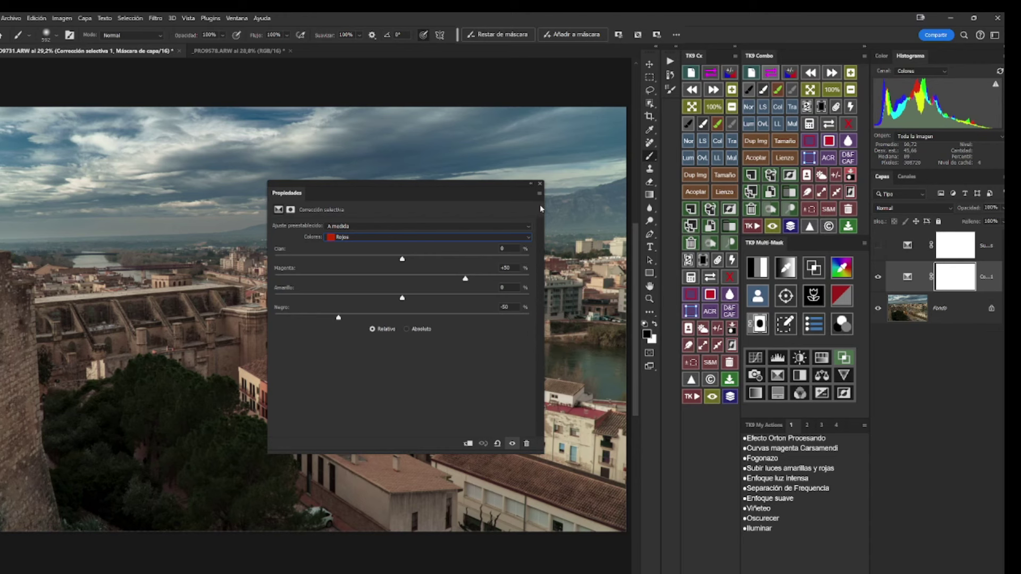
# Close the floating panel, keep Corrección selectiva 1 visible, and delete Subir amarillos y rojos.
pyautogui.click(540, 184)
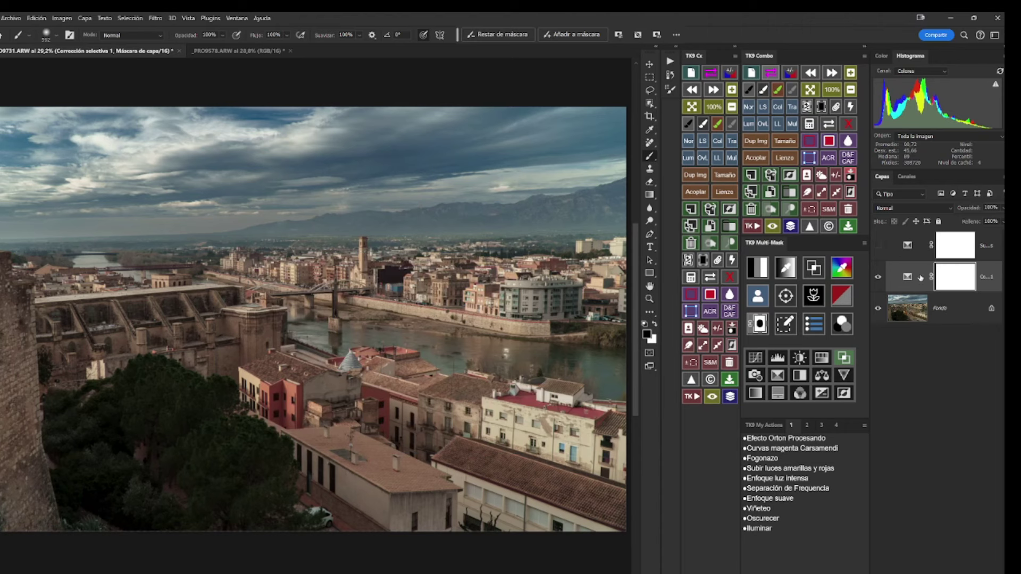
pyautogui.click(878, 277)
pyautogui.click(879, 246)
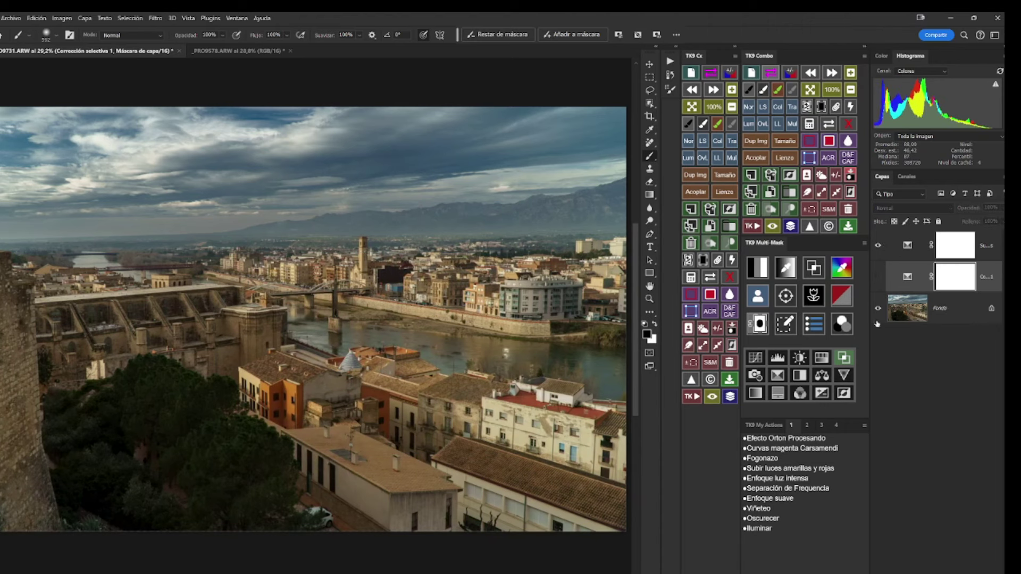
pyautogui.click(879, 278)
pyautogui.click(878, 276)
pyautogui.click(908, 251)
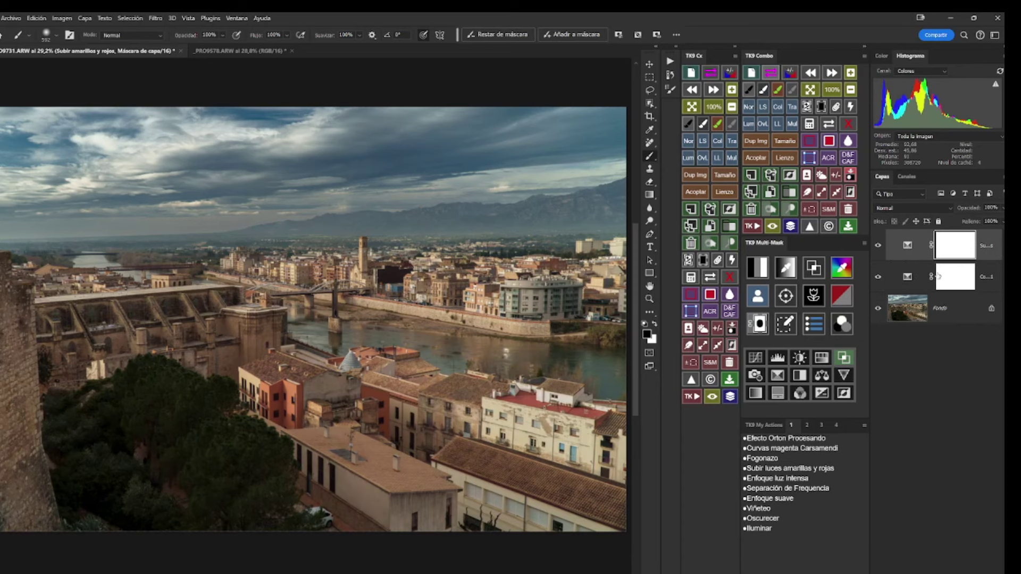
pyautogui.click(751, 209)
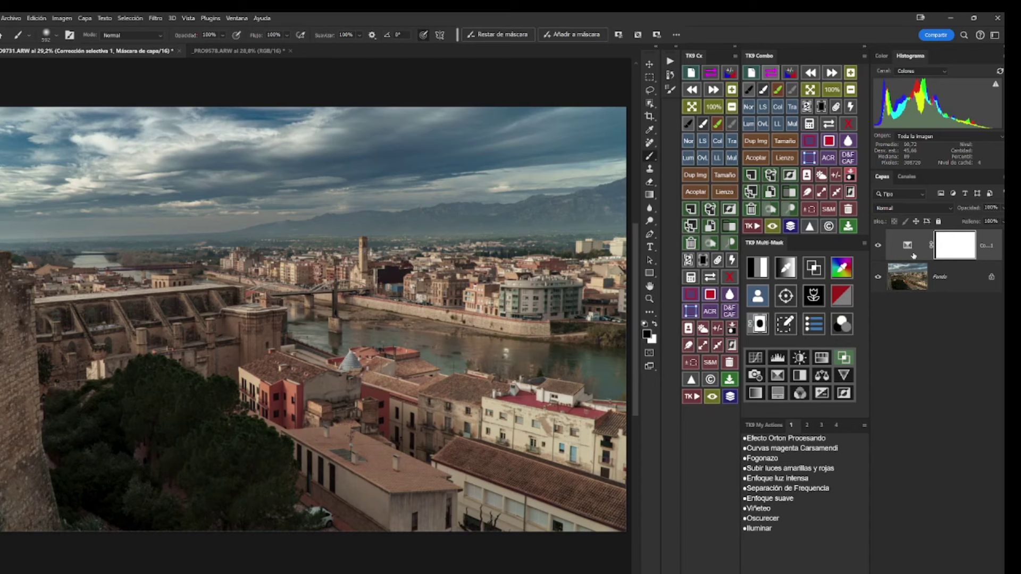
# Delete Corrección selectiva 1 from the town photo and duplicate the harbour photo's background as Capa 1.
pyautogui.click(751, 209)
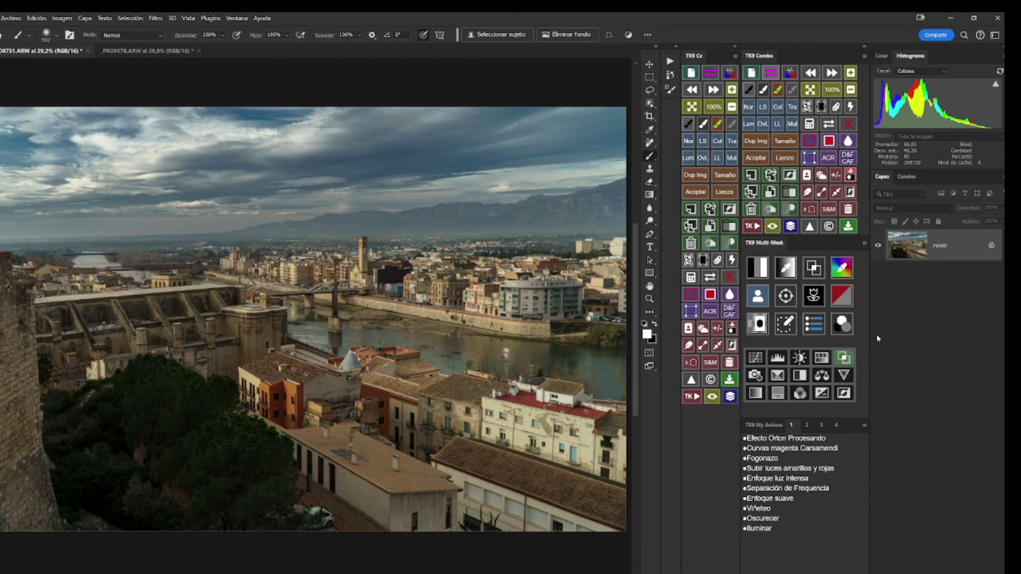
pyautogui.click(144, 52)
pyautogui.click(49, 52)
pyautogui.click(145, 53)
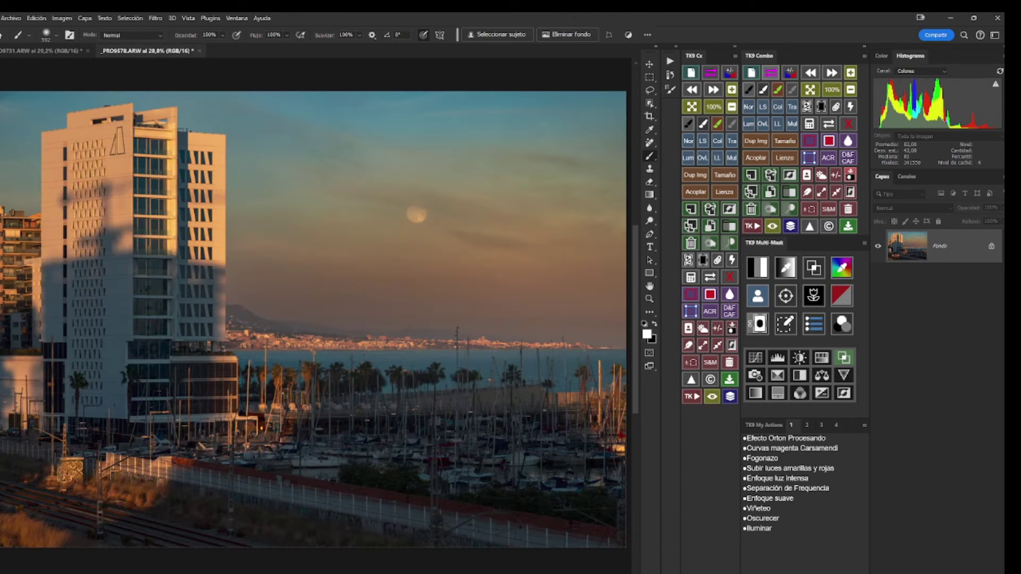
pyautogui.click(771, 190)
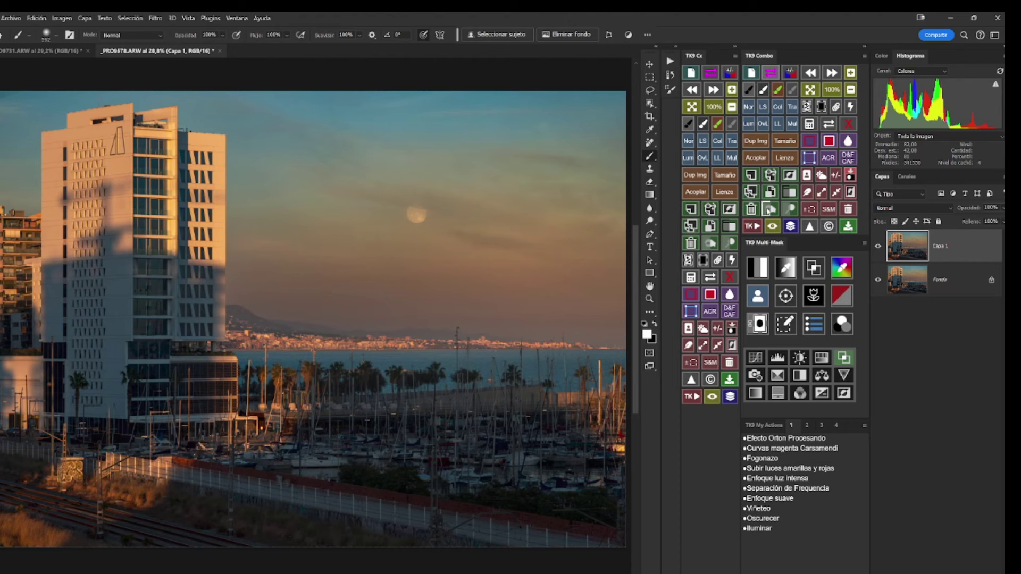
# Replace the harbour duplicate with a new empty Capa 1 layer above Fondo.
pyautogui.click(751, 209)
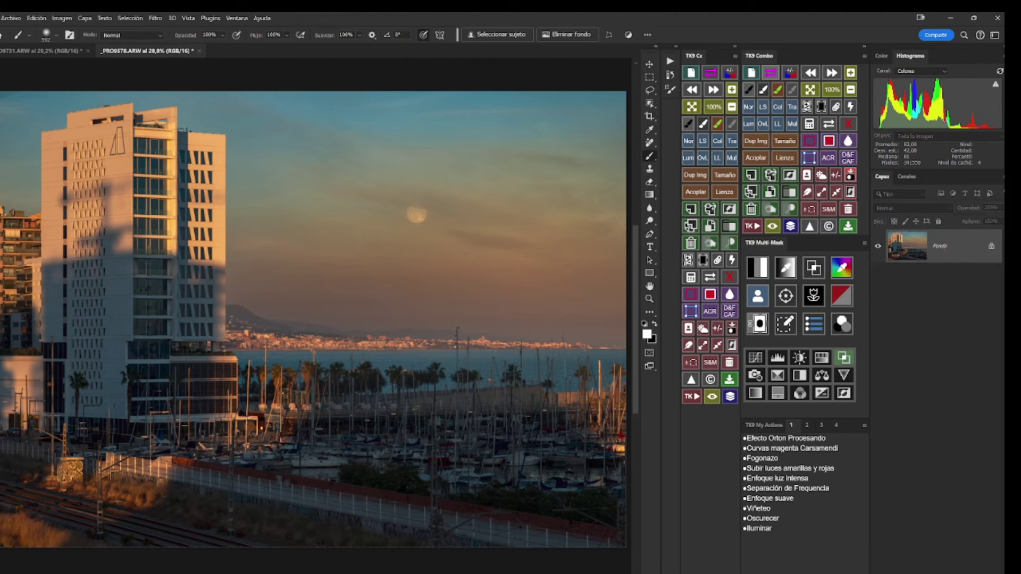
pyautogui.hotkey('ctrl', 'z')
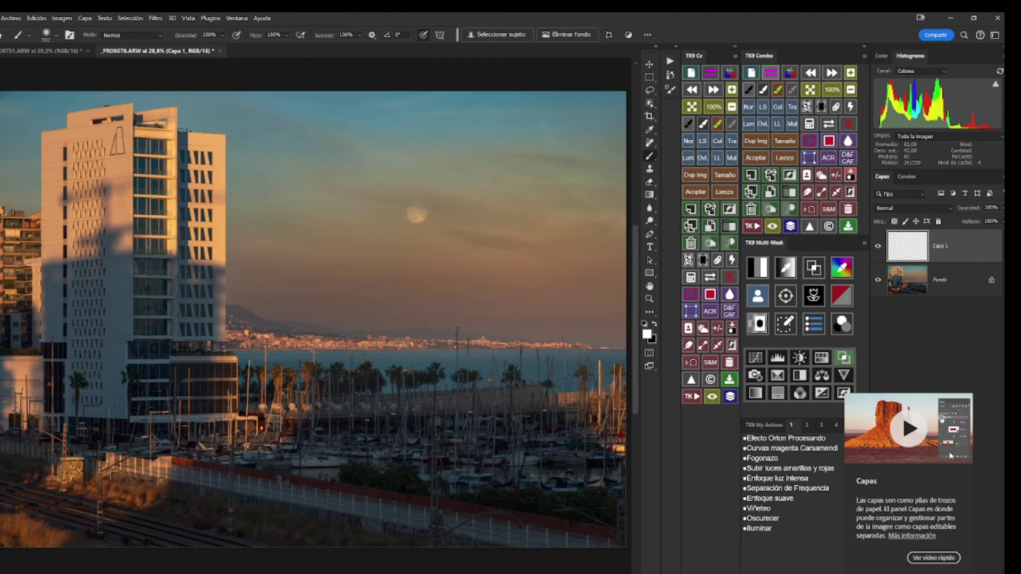
pyautogui.click(37, 18)
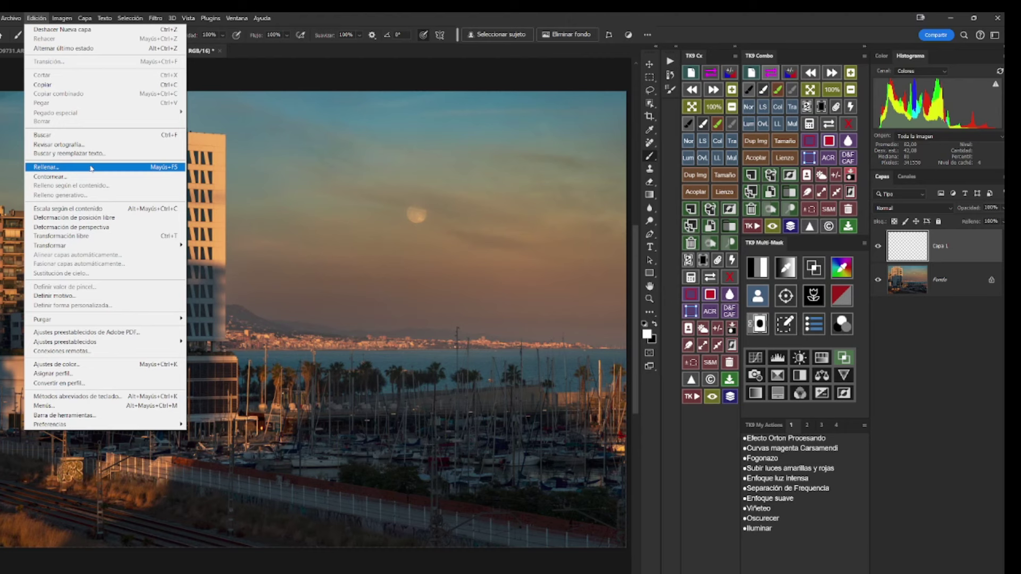
# Fill Capa 1 with 100% black and add a white layer mask to it.
pyautogui.click(98, 169)
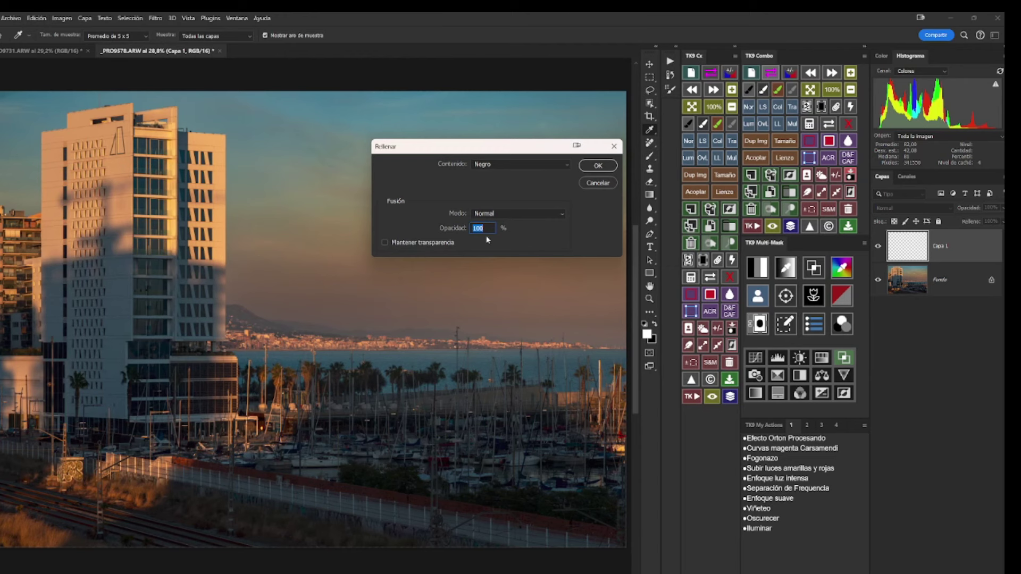
pyautogui.click(605, 167)
pyautogui.press('b')
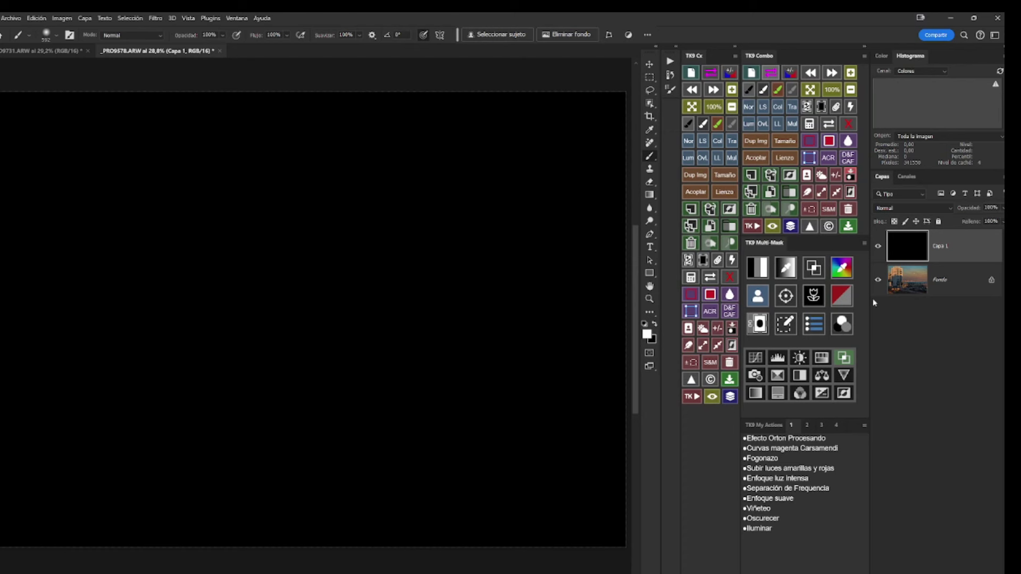
pyautogui.hotkey('ctrl', 'shift', 'm')
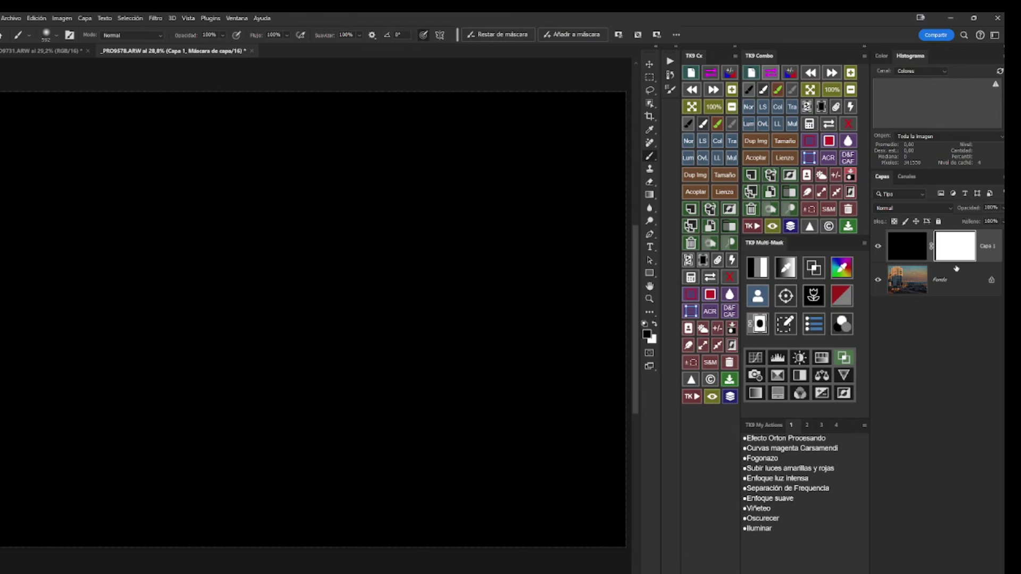
# With Capa 1 hidden, make a TK9 Multi-Mask luminosity selection of the harbour photo, then show Capa 1 again.
pyautogui.click(878, 247)
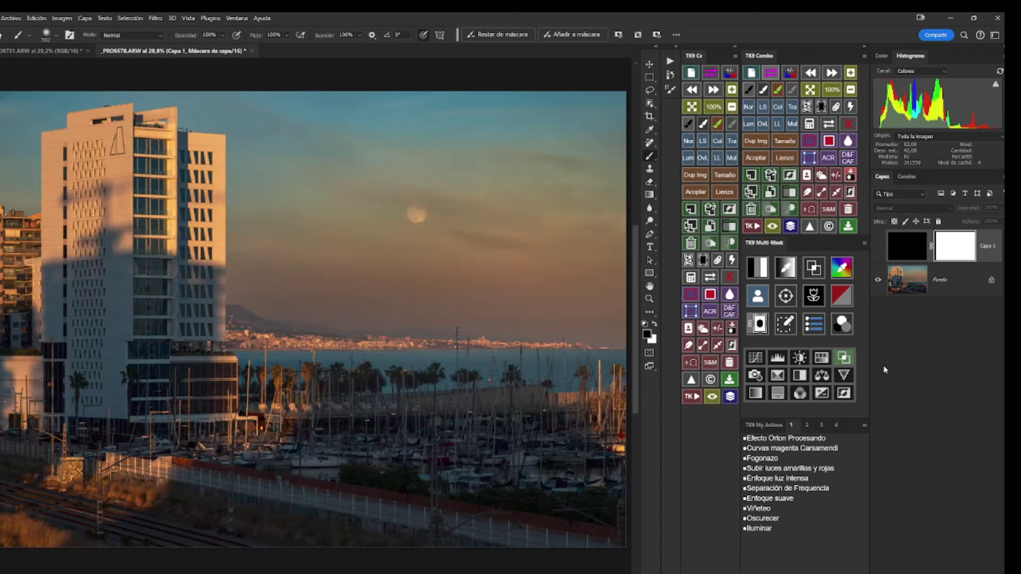
pyautogui.click(759, 269)
pyautogui.click(804, 305)
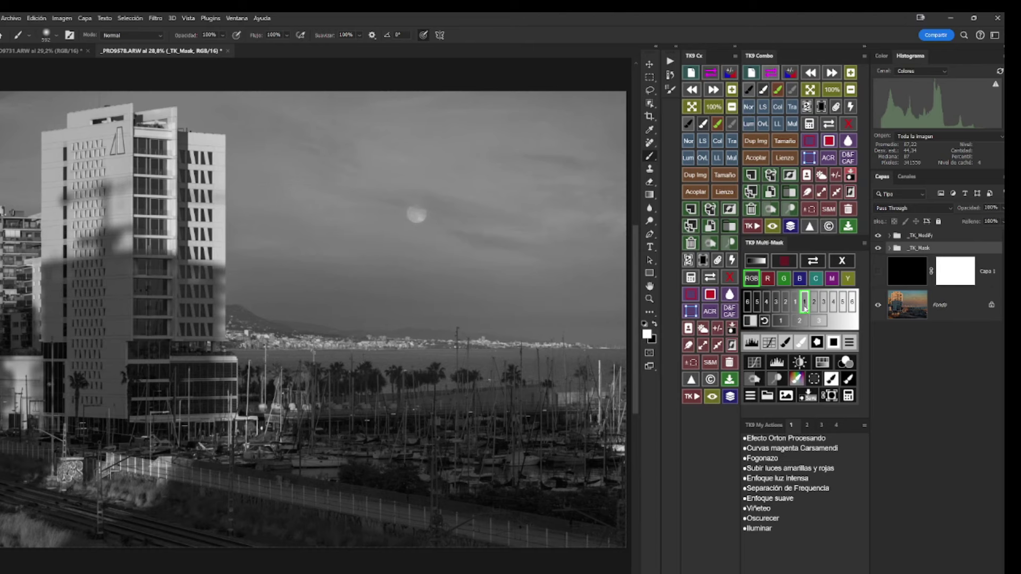
pyautogui.click(801, 442)
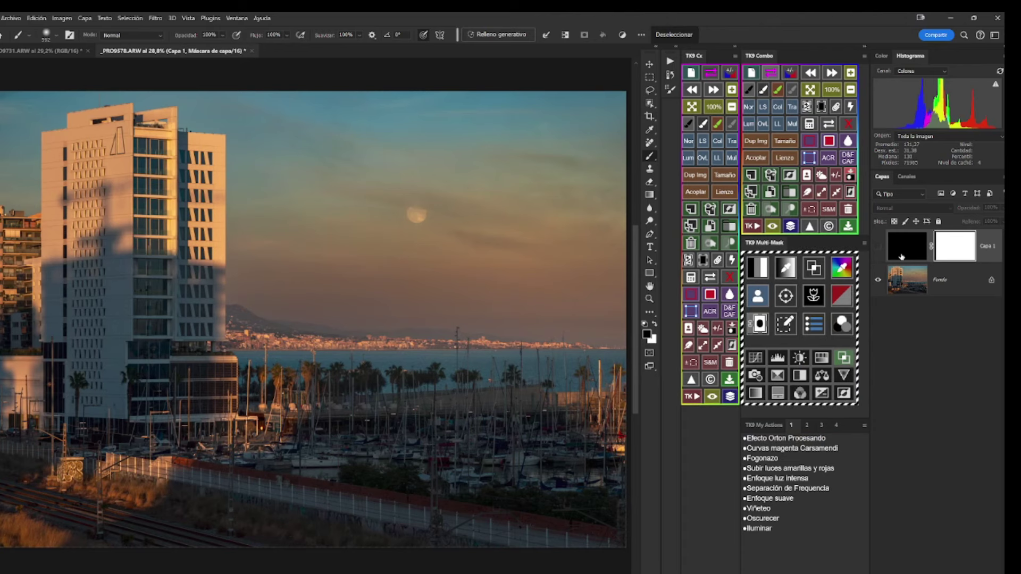
pyautogui.click(878, 246)
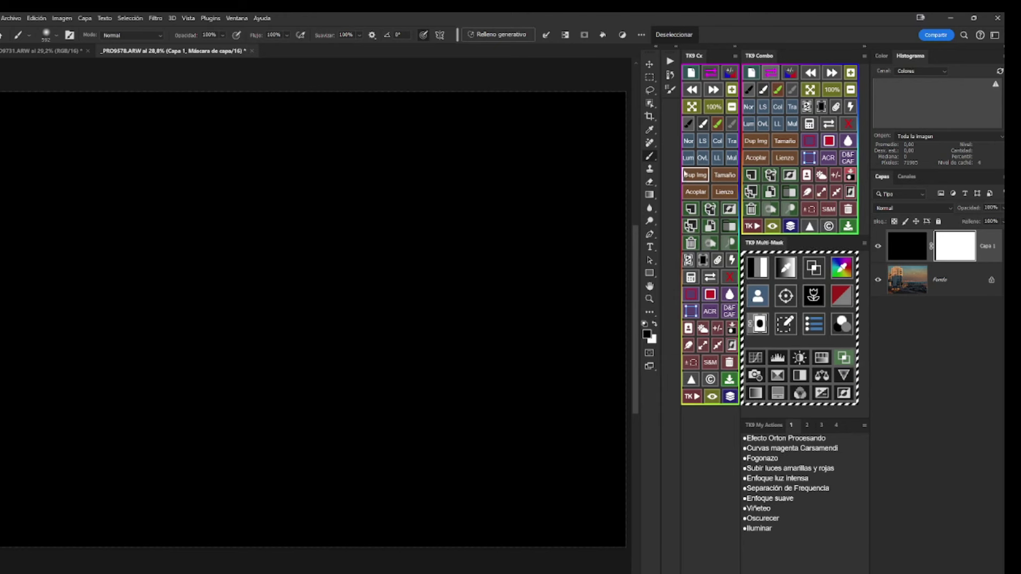
# Set a large brush of about 3083 and paint the mask to reveal the sky, harbour and sea.
pyautogui.scroll(-1, 397, 223)
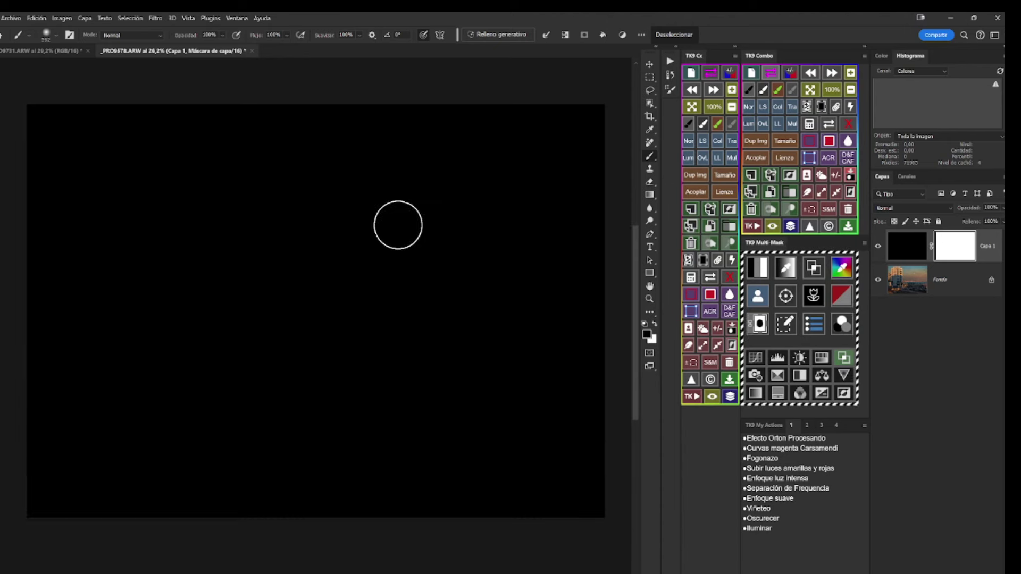
pyautogui.scroll(-1, 396, 224)
pyautogui.moveTo(233, 264); pyautogui.dragTo(356, 265)
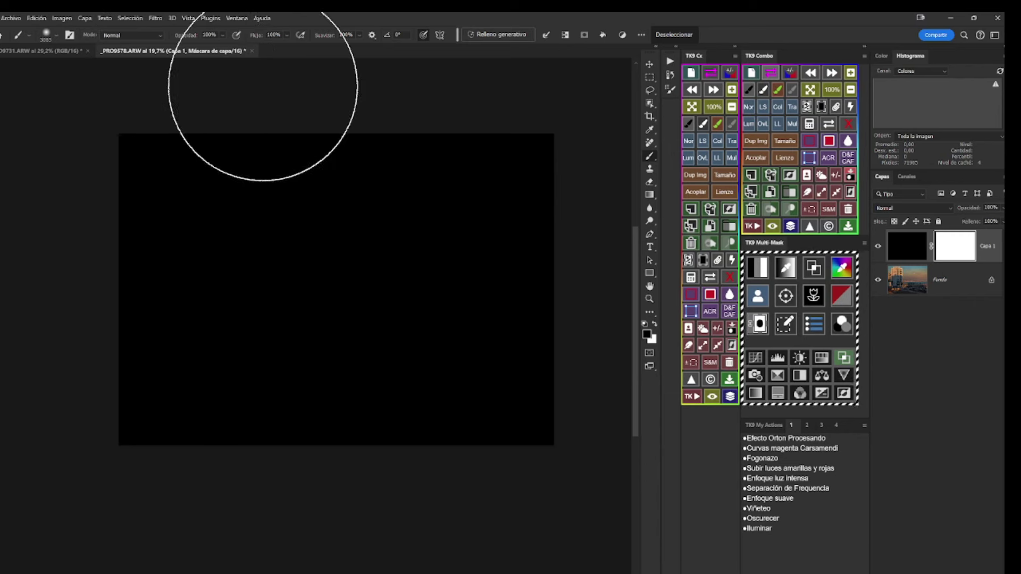
pyautogui.moveTo(406, 185)
pyautogui.mouseDown()
pyautogui.moveTo(588, 182)
pyautogui.moveTo(337, 172)
pyautogui.moveTo(22, 185)
pyautogui.moveTo(160, 246)
pyautogui.moveTo(554, 258)
pyautogui.moveTo(513, 314)
pyautogui.moveTo(0, 348)
pyautogui.moveTo(455, 383)
pyautogui.moveTo(575, 381)
pyautogui.moveTo(34, 399)
pyautogui.moveTo(216, 296)
pyautogui.moveTo(634, 244)
pyautogui.mouseUp()
pyautogui.moveTo(176, 144)
pyautogui.mouseDown()
pyautogui.moveTo(638, 170)
pyautogui.moveTo(543, 171)
pyautogui.mouseUp()
pyautogui.moveTo(506, 430); pyautogui.dragTo(57, 399)
pyautogui.moveTo(157, 508)
pyautogui.mouseDown()
pyautogui.moveTo(178, 344)
pyautogui.moveTo(356, 456)
pyautogui.moveTo(226, 439)
pyautogui.mouseUp()
pyautogui.moveTo(340, 287); pyautogui.dragTo(425, 295)
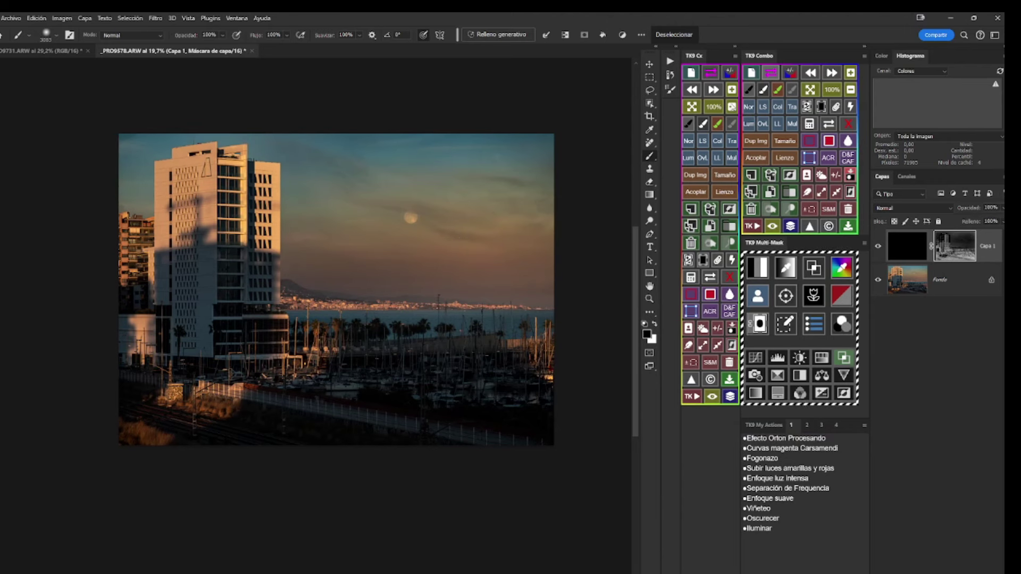
# Compare the harbour photo with the black fill layer on and off, then delete Capa 1.
pyautogui.click(811, 89)
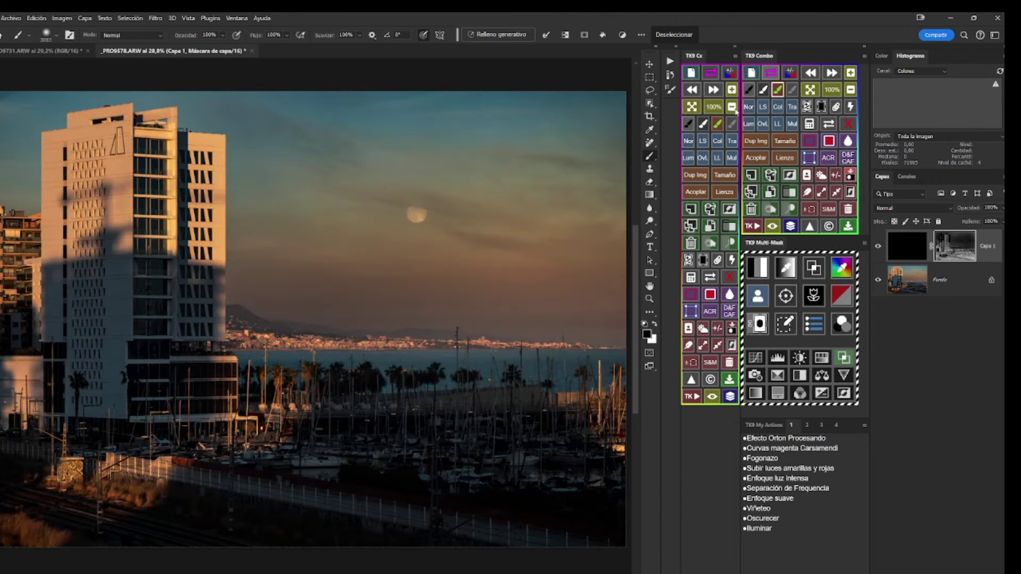
pyautogui.moveTo(276, 255)
pyautogui.mouseDown()
pyautogui.moveTo(137, 285)
pyautogui.moveTo(149, 282)
pyautogui.mouseUp()
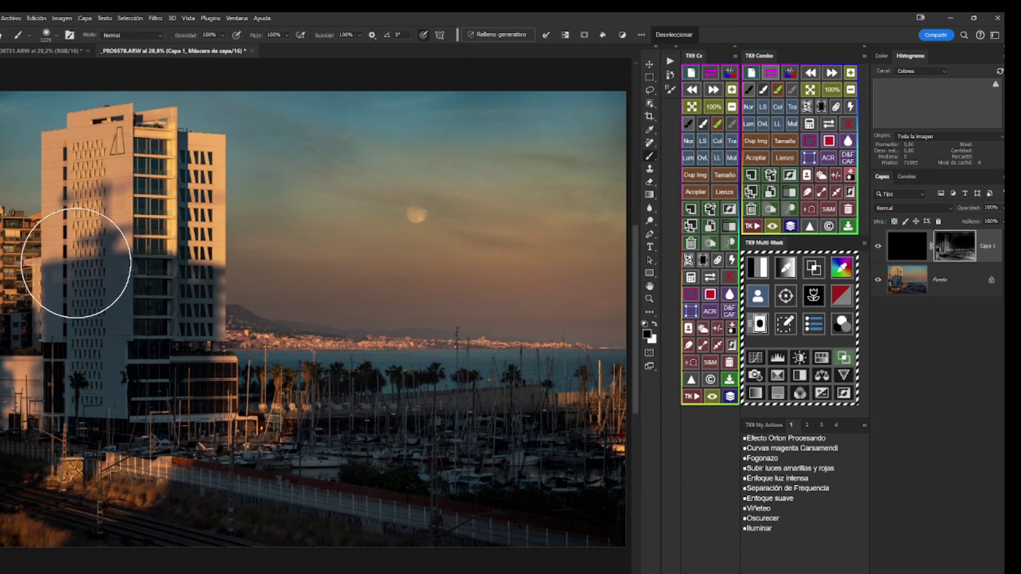
pyautogui.click(878, 248)
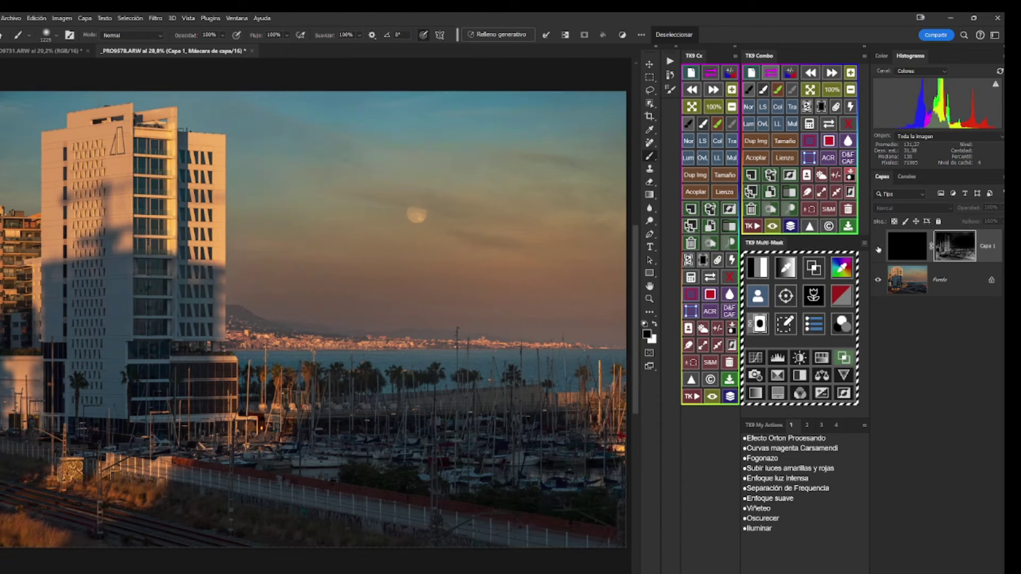
pyautogui.click(879, 248)
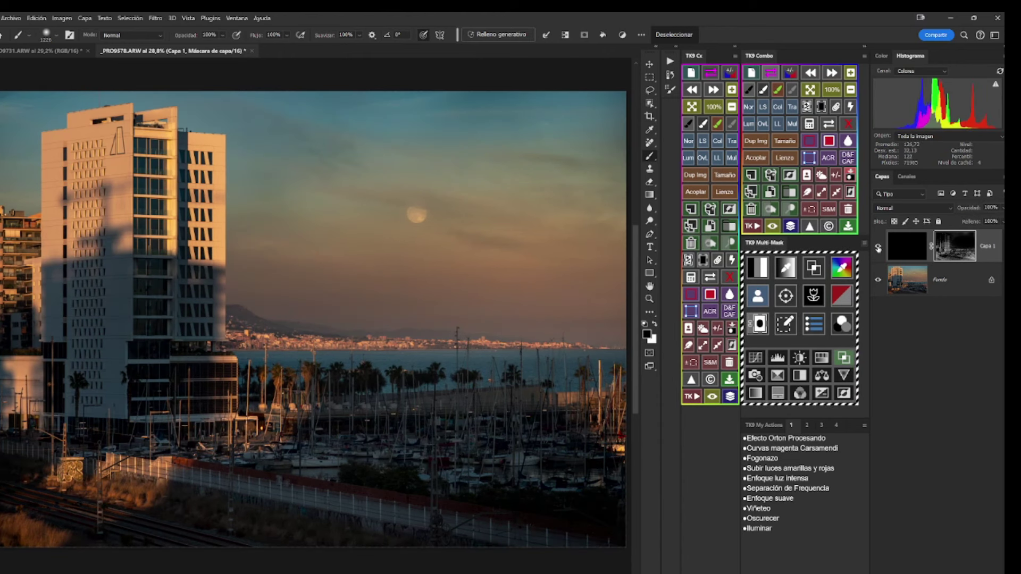
pyautogui.click(878, 248)
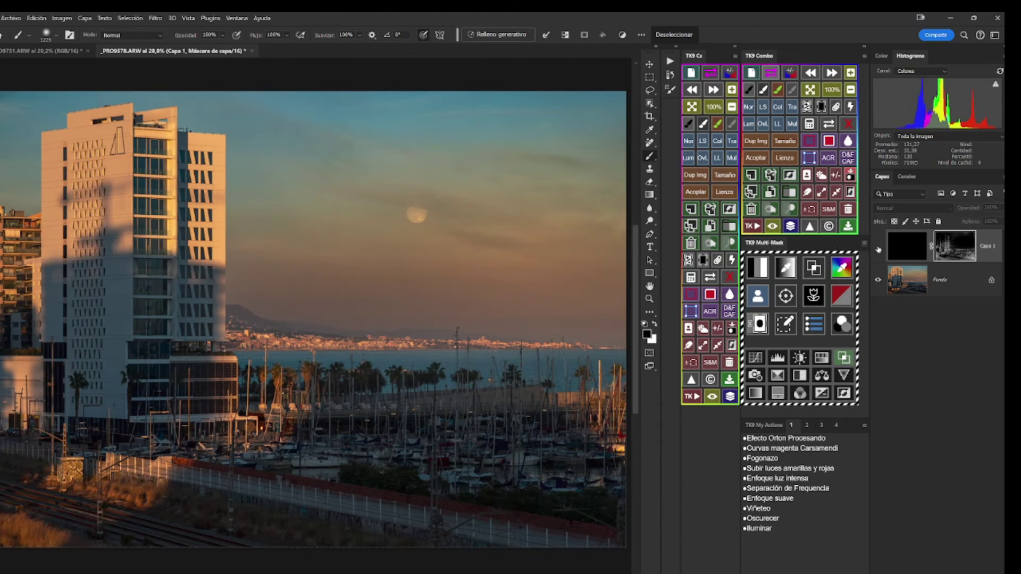
pyautogui.click(878, 248)
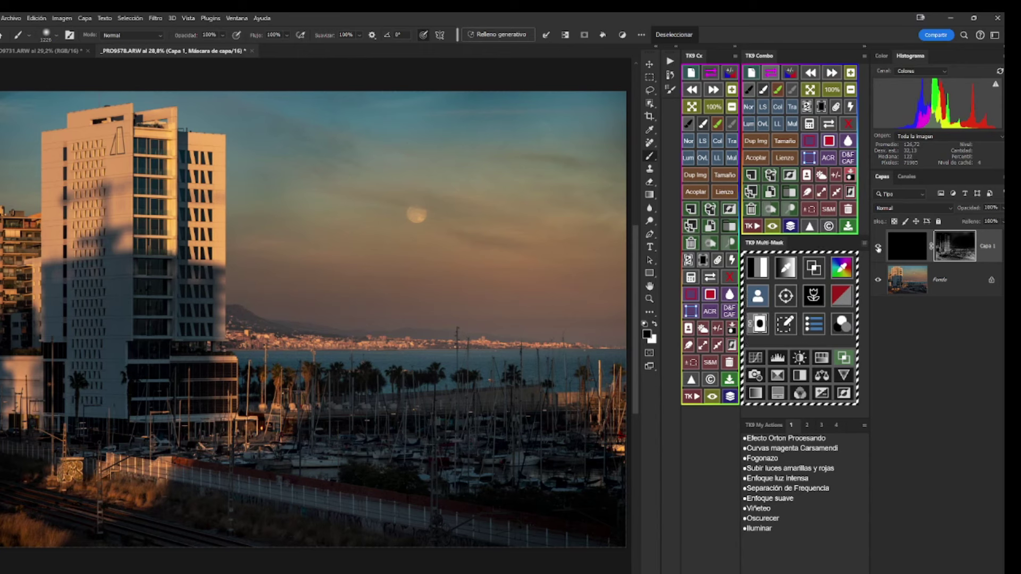
pyautogui.click(878, 248)
pyautogui.click(879, 247)
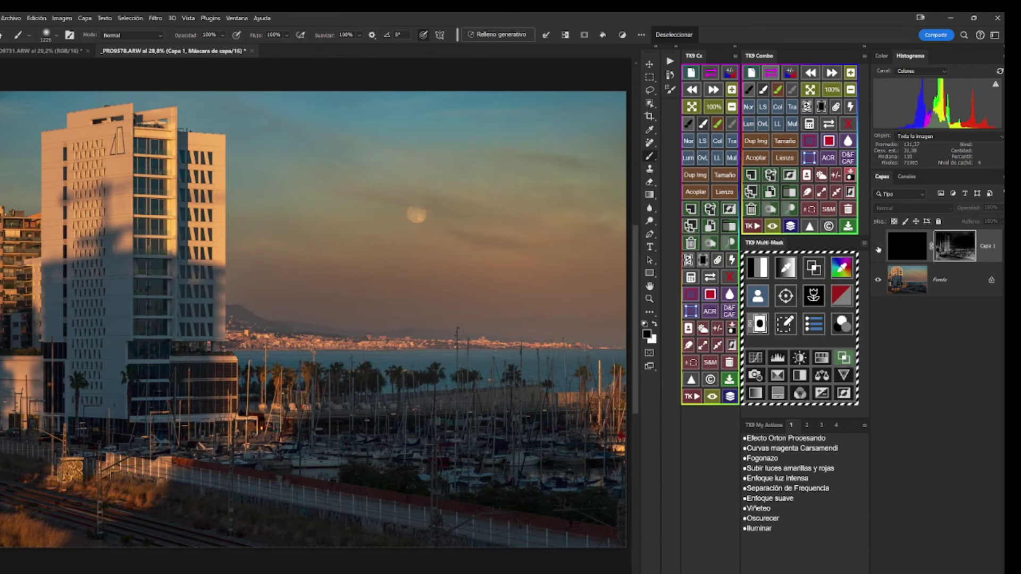
pyautogui.click(878, 248)
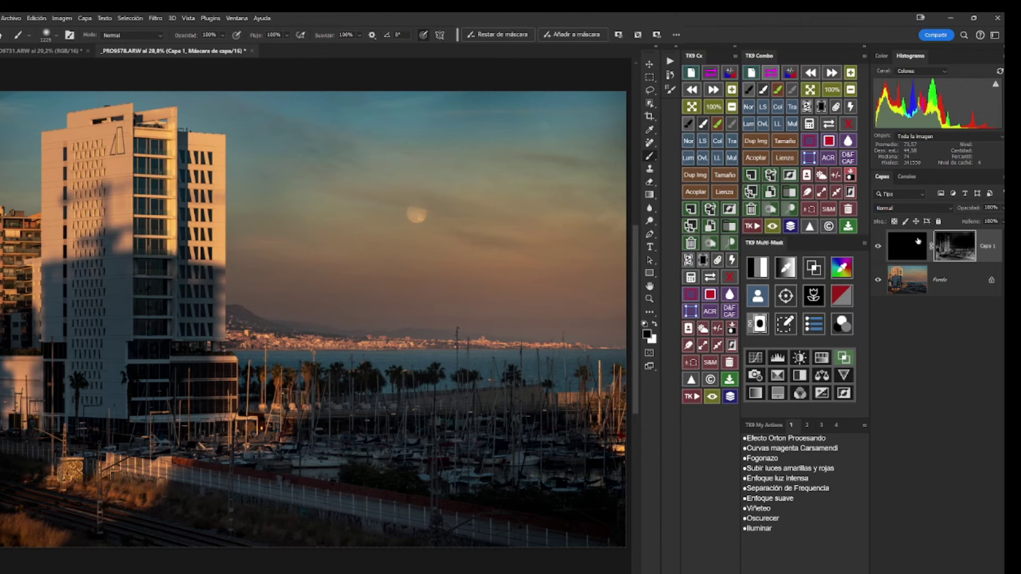
pyautogui.click(901, 245)
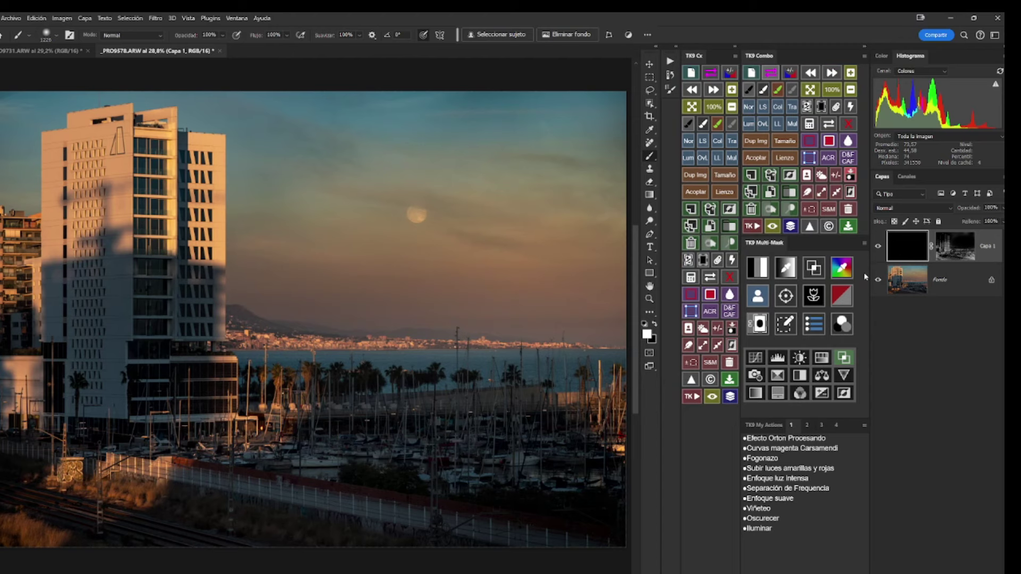
pyautogui.click(750, 211)
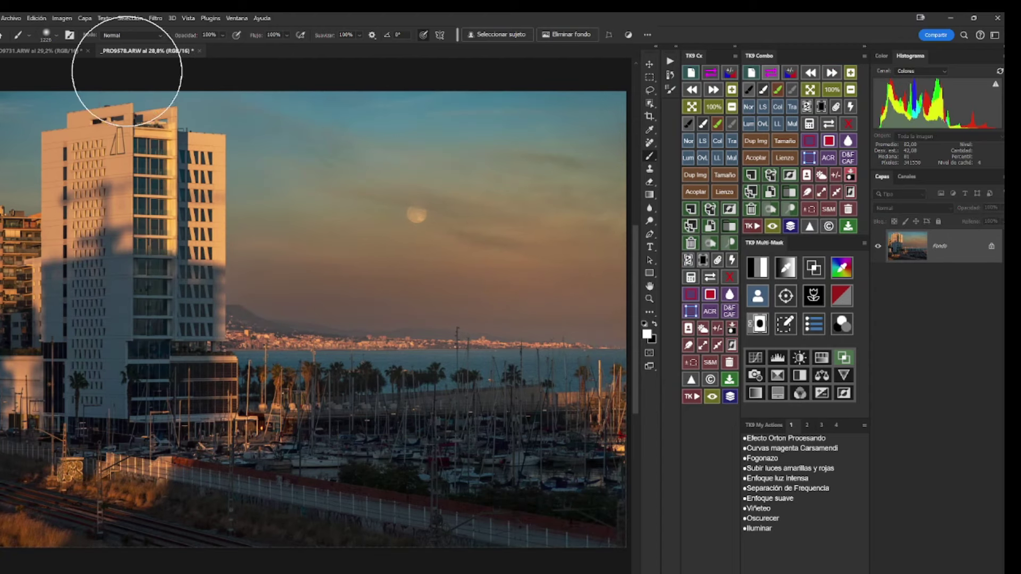
# Switch to the 09731 riverside town photo document.
pyautogui.click(27, 51)
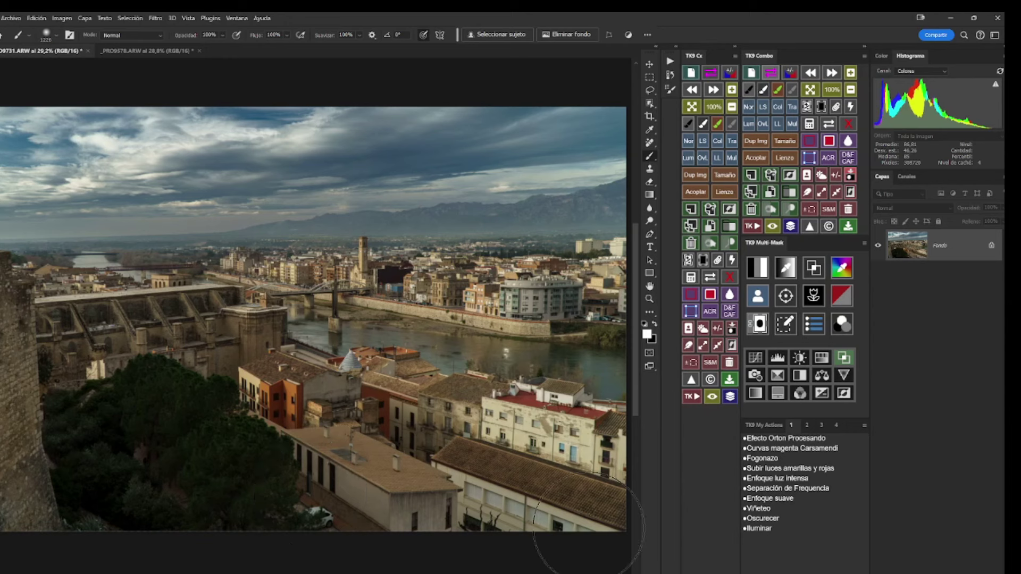
# Add a Curvas adjustment layer and move the Rojo curve's black point inward to about 15.
pyautogui.click(922, 572)
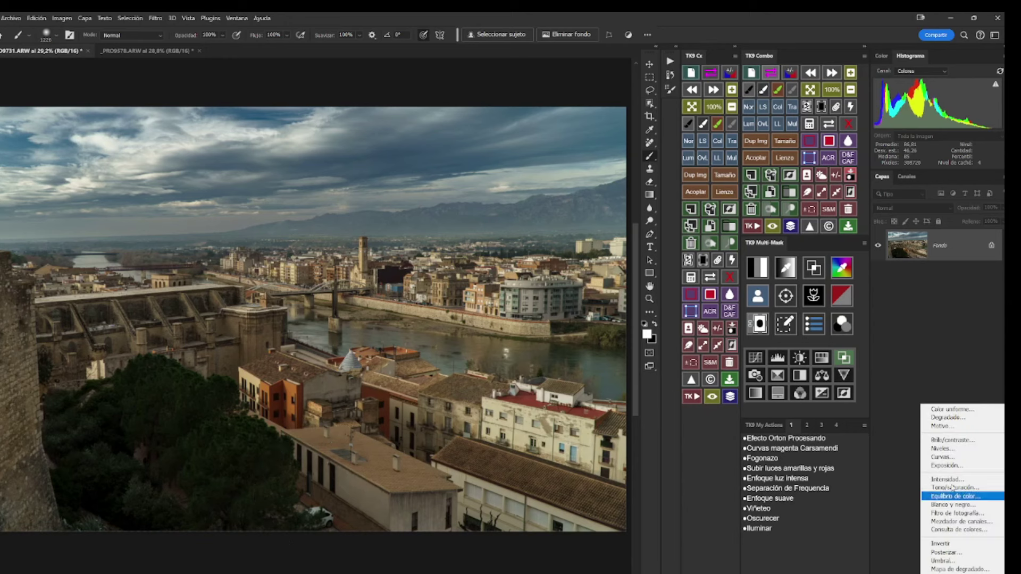
pyautogui.click(941, 457)
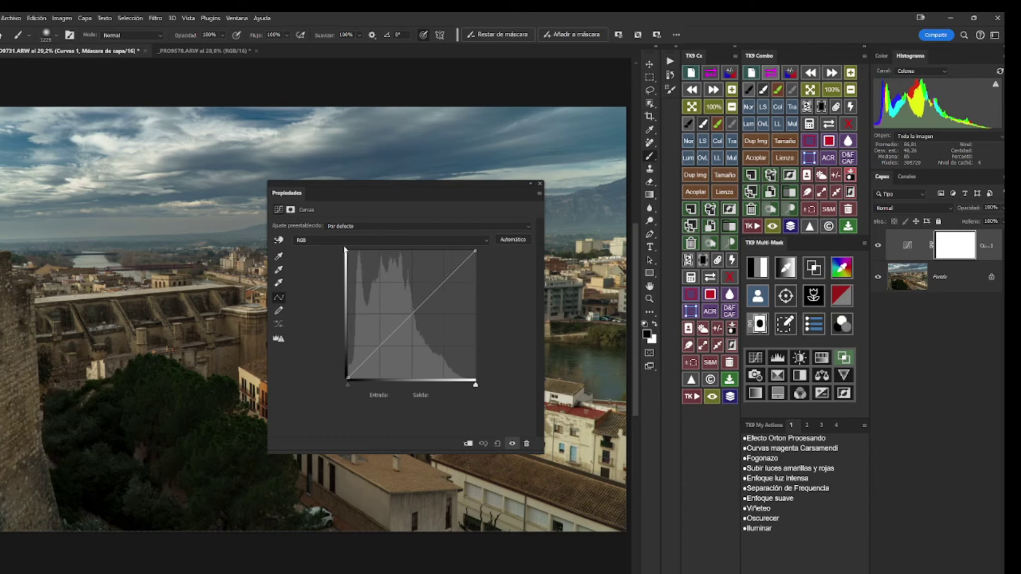
pyautogui.click(438, 242)
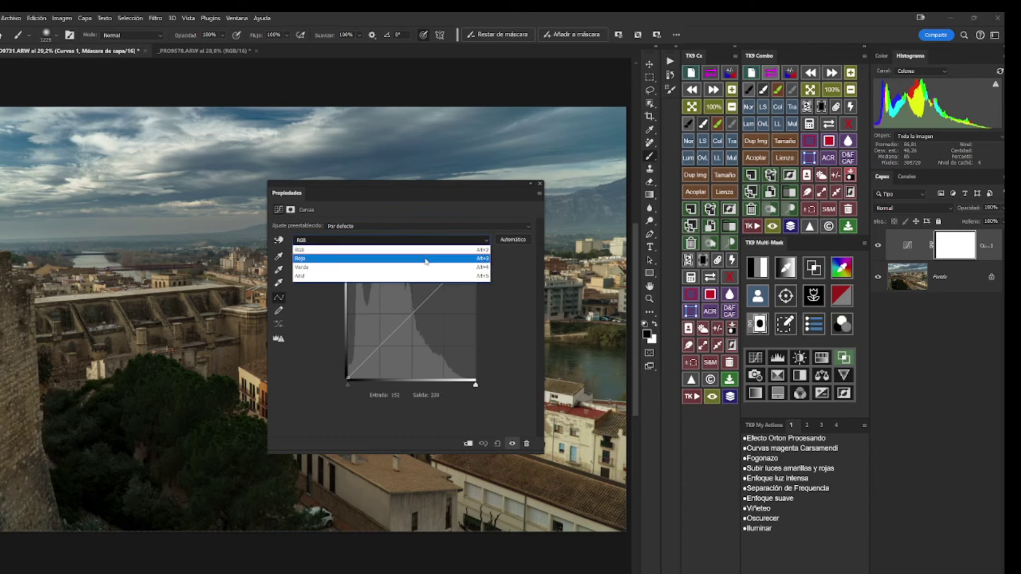
pyautogui.click(426, 261)
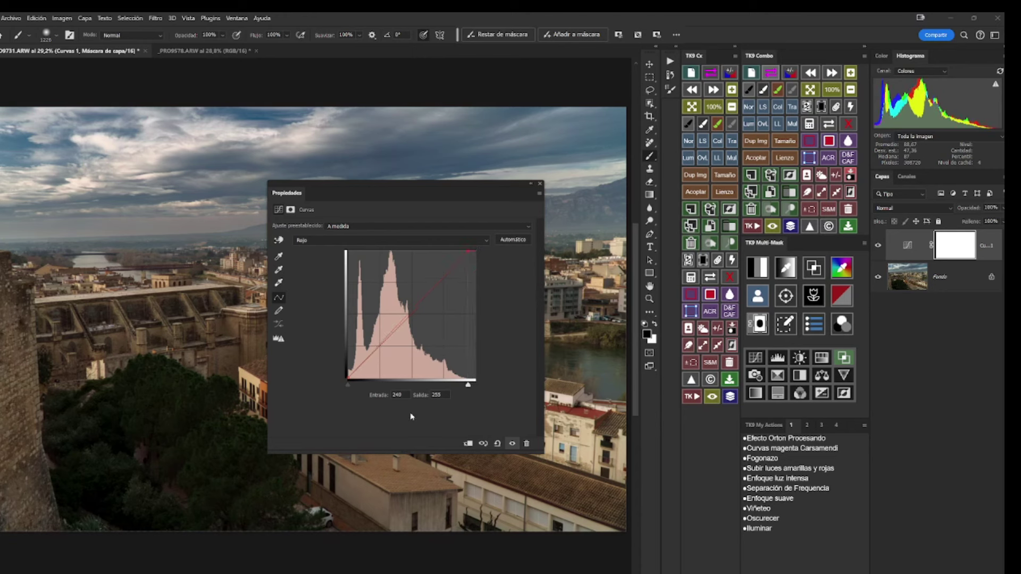
pyautogui.click(348, 385)
pyautogui.moveTo(350, 389); pyautogui.dragTo(356, 391)
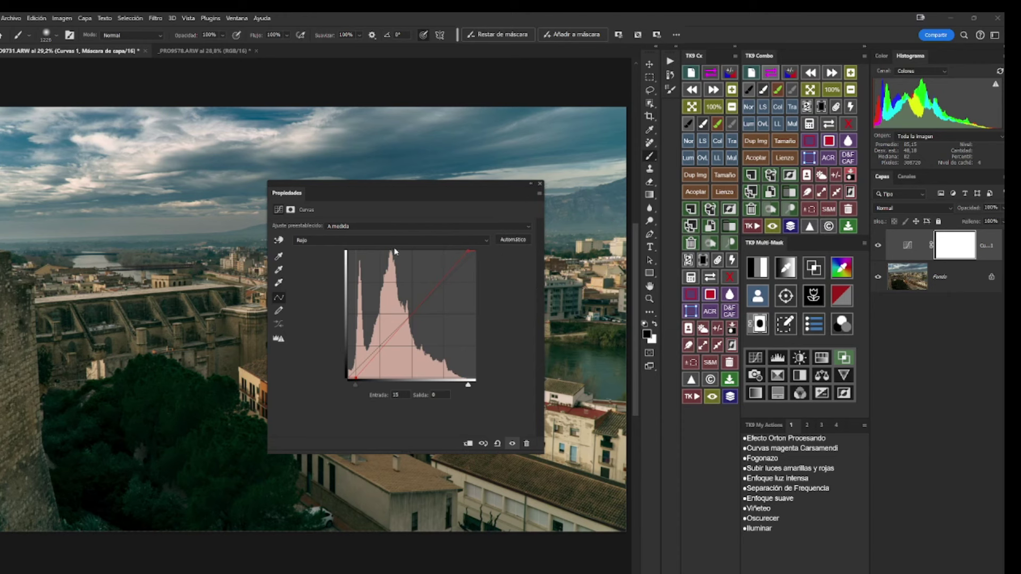
pyautogui.click(375, 242)
pyautogui.click(361, 276)
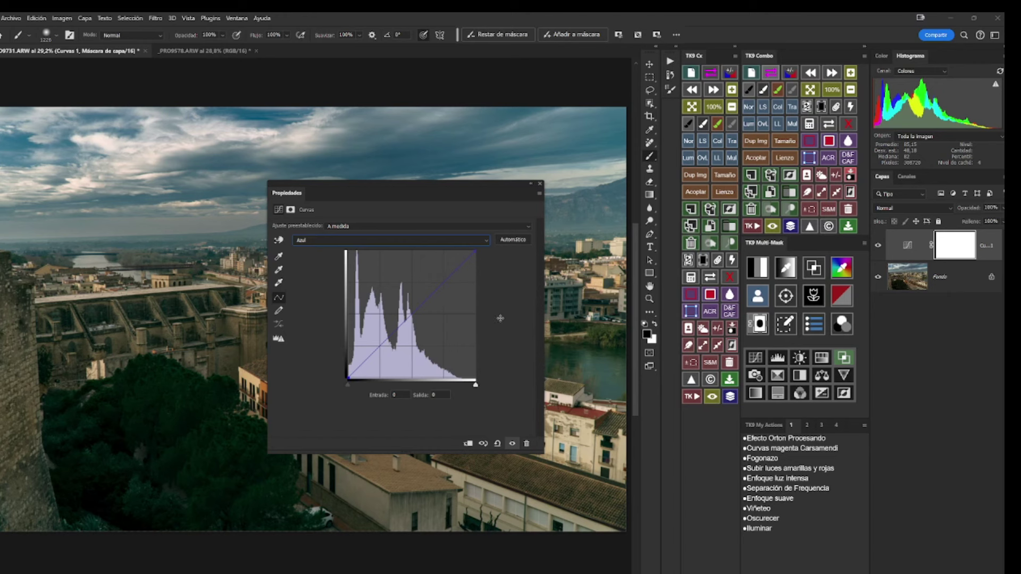
# In the Azul curve, lower the white point to output 240 and lift the black point to 15.
pyautogui.click(476, 251)
pyautogui.moveTo(476, 251); pyautogui.dragTo(477, 259)
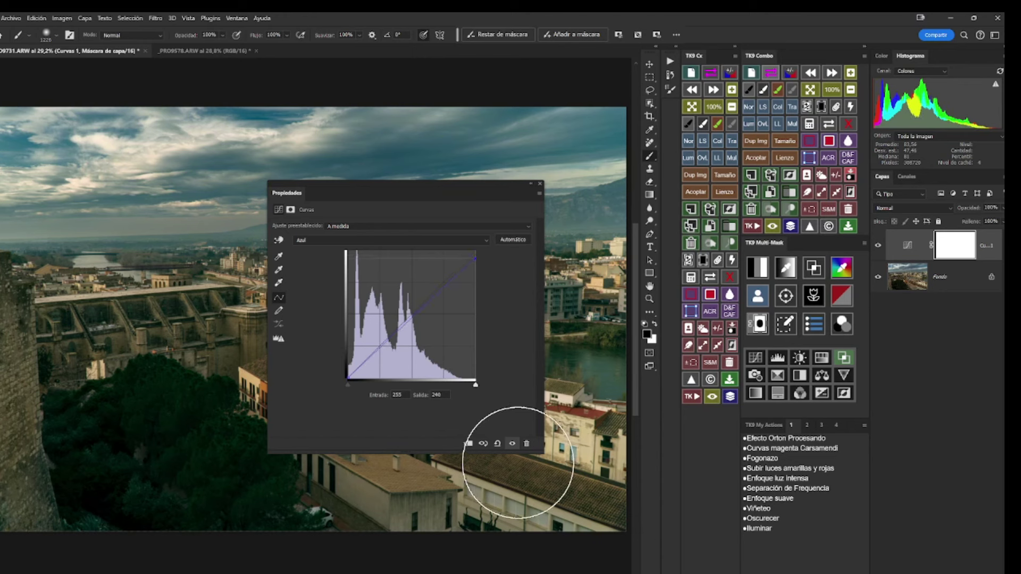
pyautogui.click(347, 379)
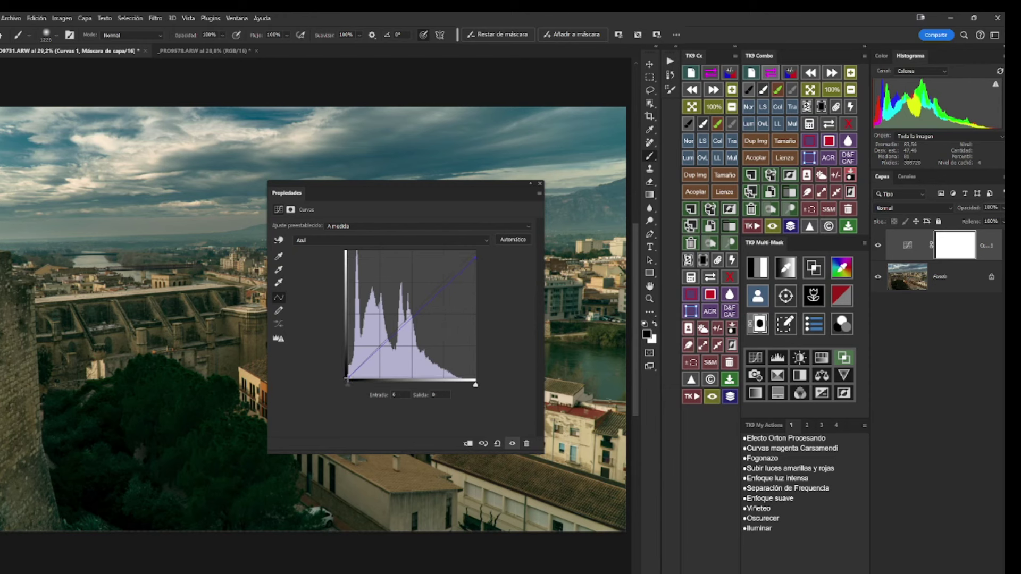
pyautogui.moveTo(348, 379); pyautogui.dragTo(346, 371)
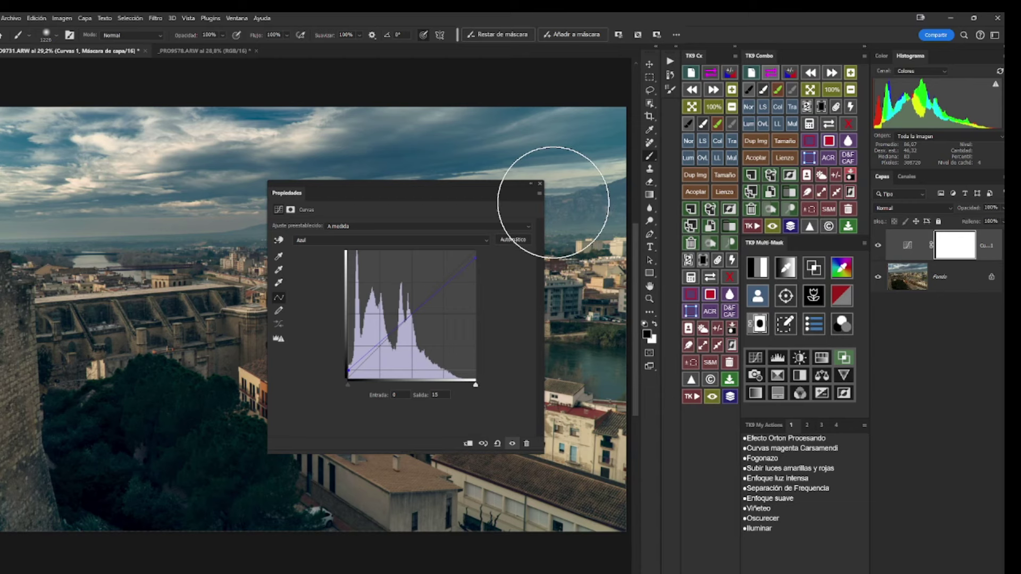
pyautogui.moveTo(379, 193); pyautogui.dragTo(772, 143)
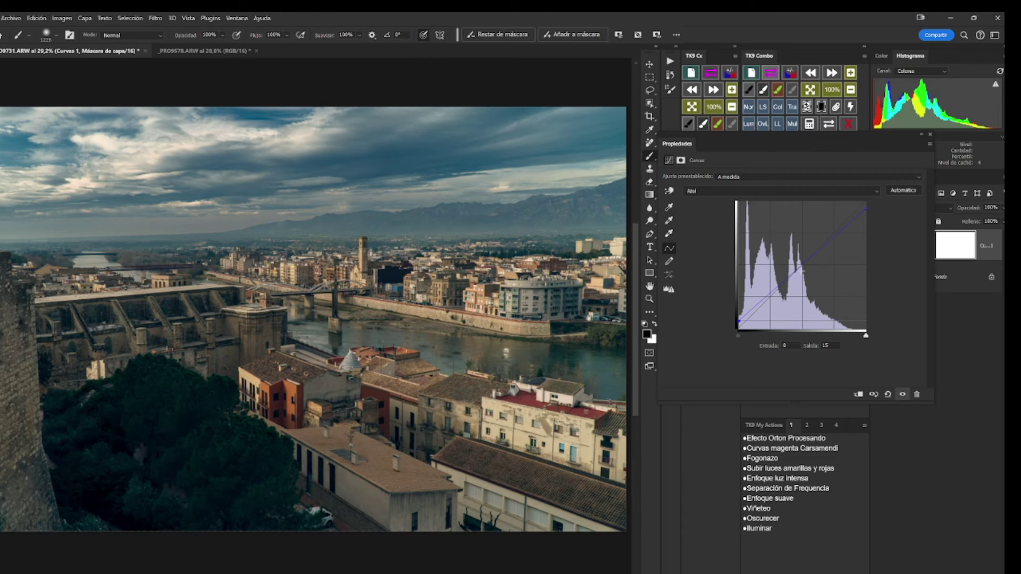
# Add a midpoint to the Verde curve at input 130, output 120, then dock the Properties panel.
pyautogui.click(761, 191)
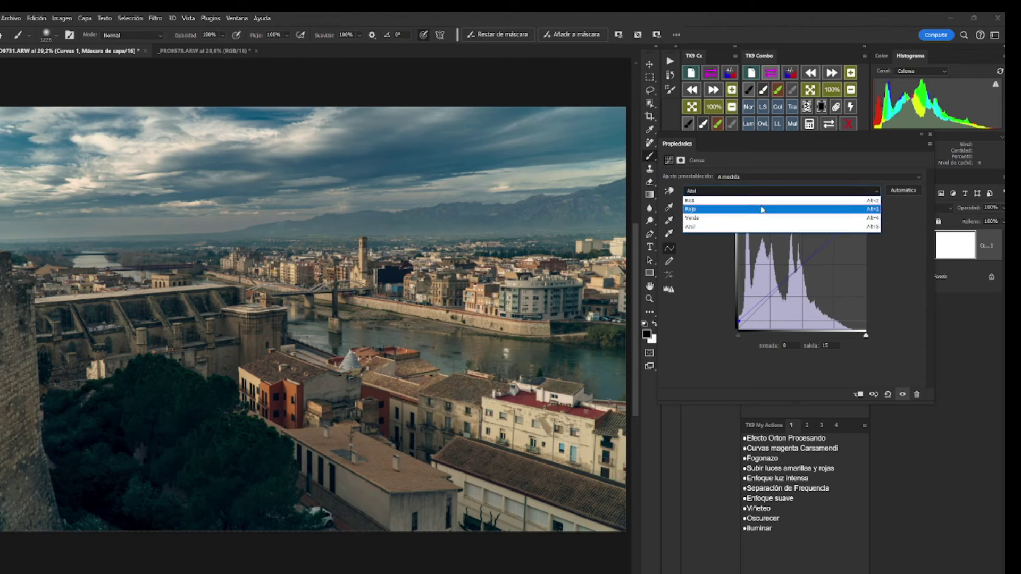
pyautogui.click(758, 218)
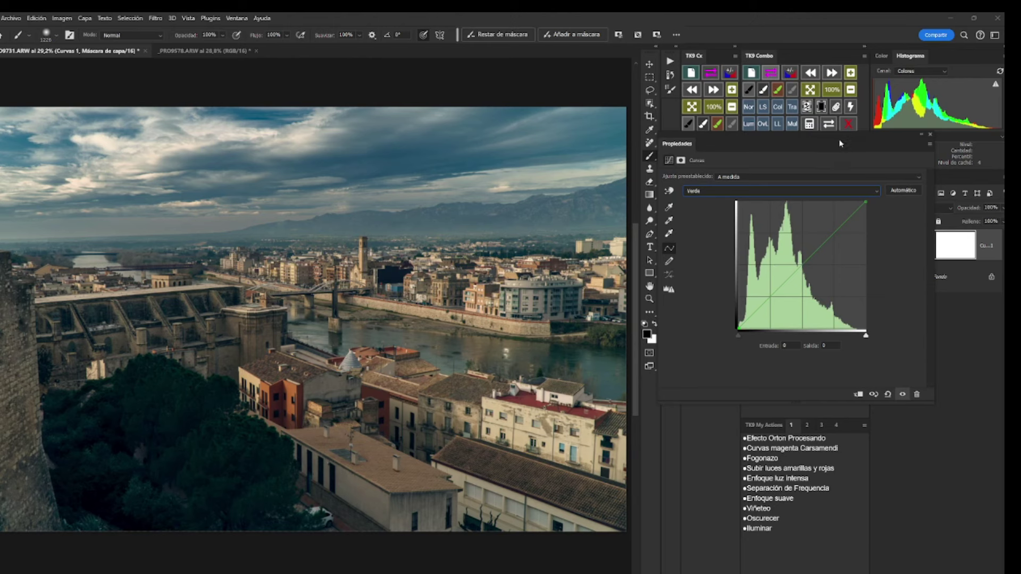
pyautogui.moveTo(842, 142); pyautogui.dragTo(415, 139)
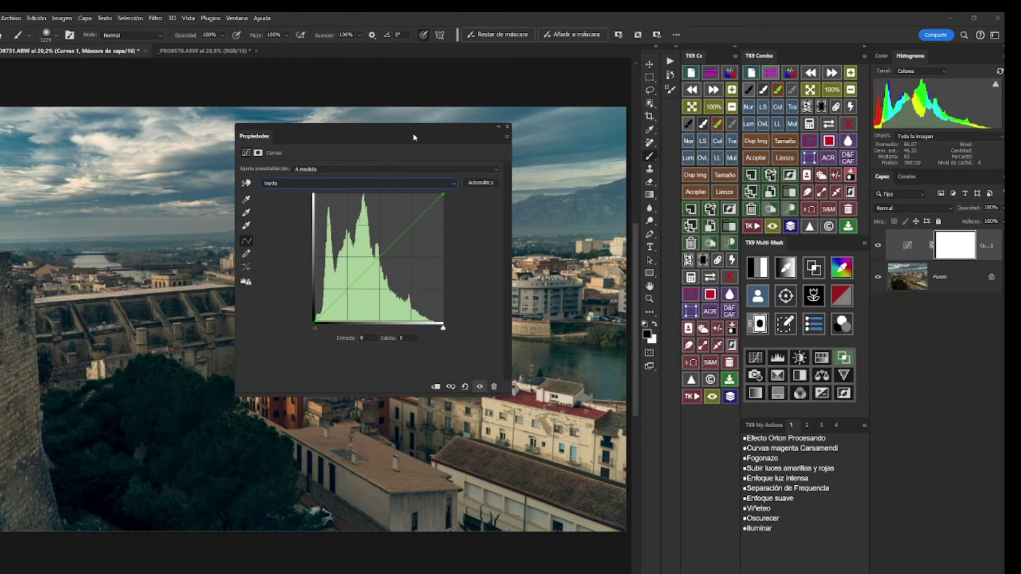
pyautogui.click(380, 256)
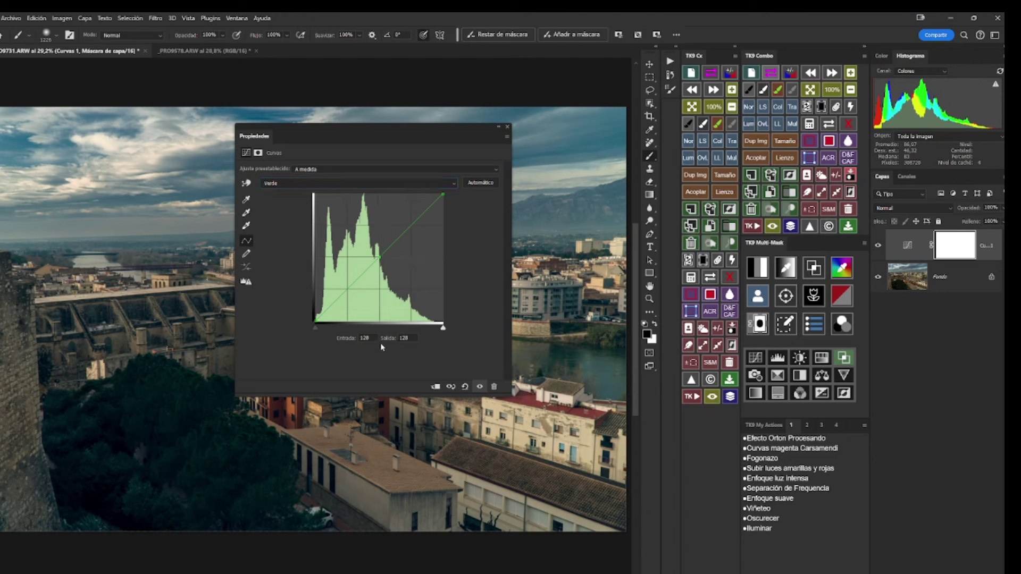
pyautogui.click(367, 339)
pyautogui.write('130')
pyautogui.click(413, 337)
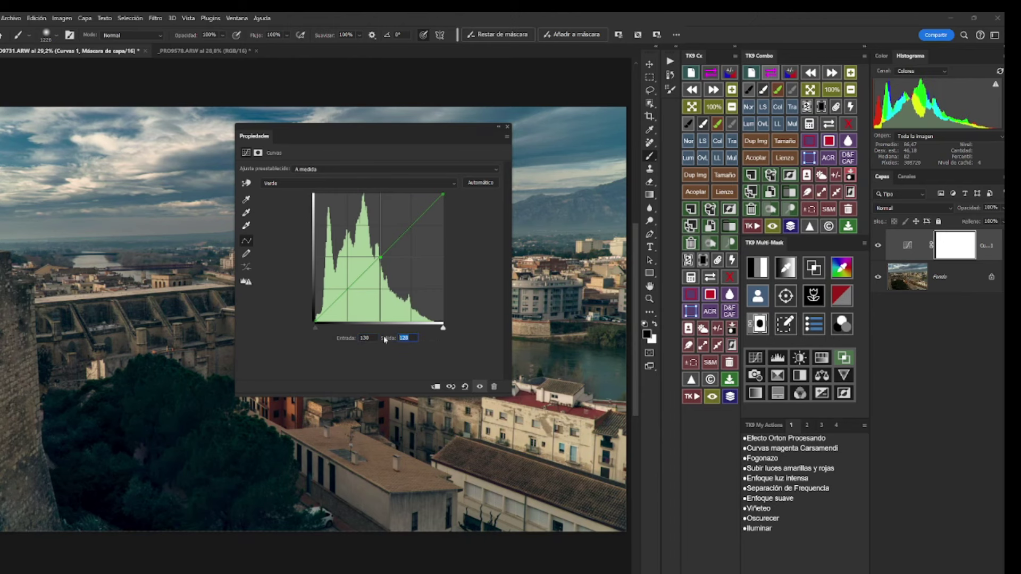
pyautogui.write('120')
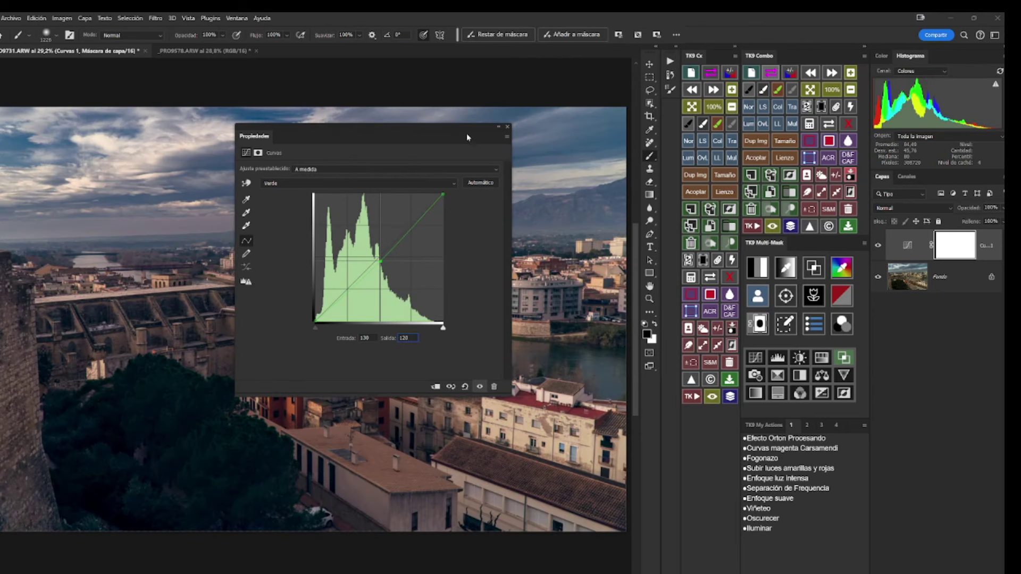
pyautogui.click(499, 128)
pyautogui.moveTo(298, 144); pyautogui.dragTo(957, 60)
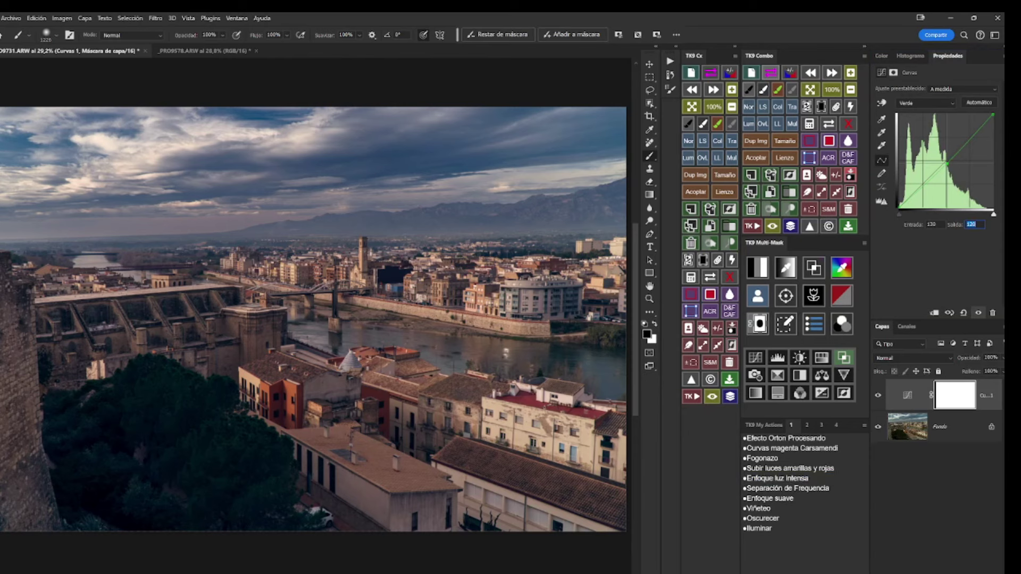
# Lower the Curvas 1 layer opacity to about 42% and toggle its visibility to compare.
pyautogui.click(878, 396)
pyautogui.click(1003, 359)
pyautogui.moveTo(1002, 371); pyautogui.dragTo(977, 371)
pyautogui.click(878, 396)
pyautogui.click(878, 396)
pyautogui.click(878, 396)
# Nudge the Curves opacity to 43% and compare again, leaving the grade visible.
pyautogui.click(878, 396)
pyautogui.click(878, 396)
pyautogui.moveTo(960, 359); pyautogui.dragTo(971, 360)
pyautogui.click(879, 396)
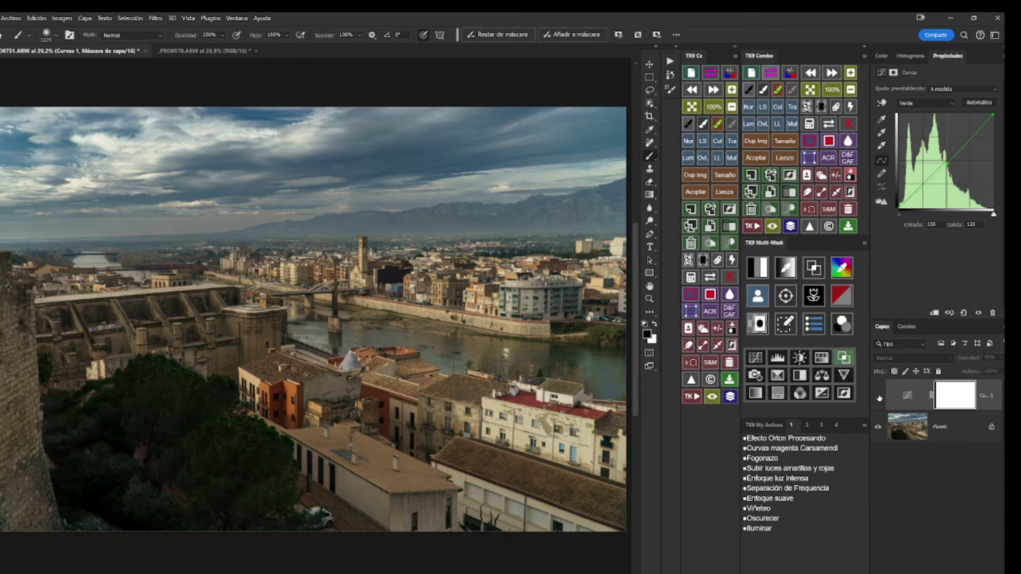
pyautogui.click(878, 396)
pyautogui.click(879, 396)
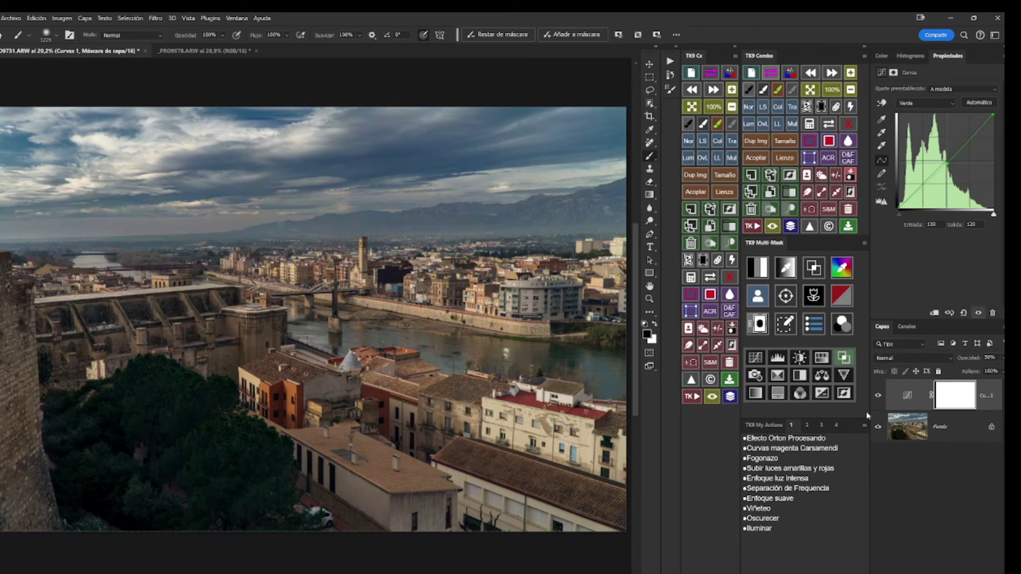